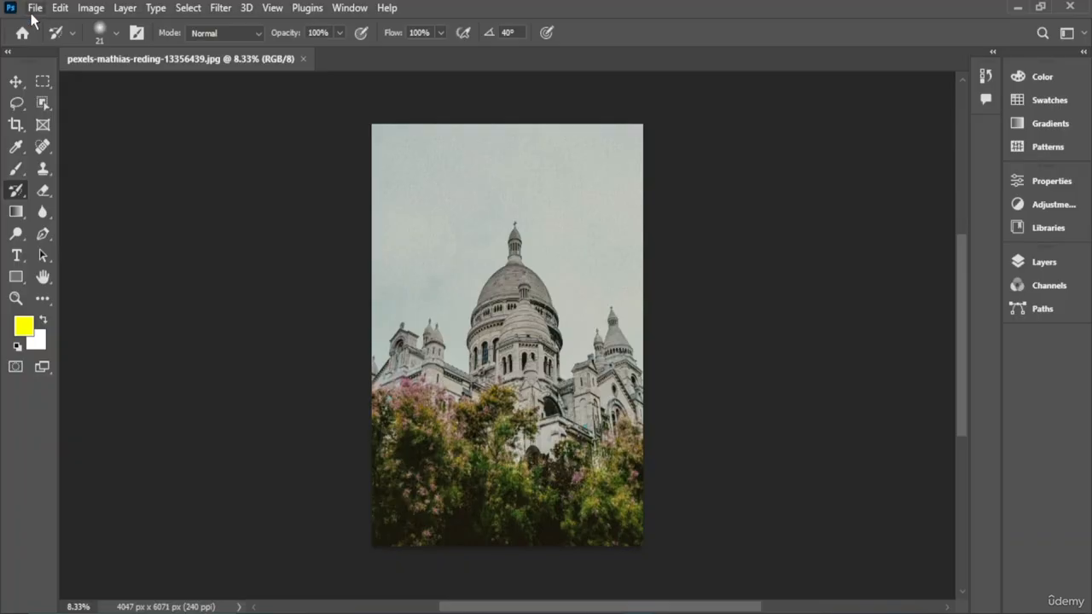
# - Open the New Document dialog and browse the Recent and Saved presets
pyautogui.click(34, 9)
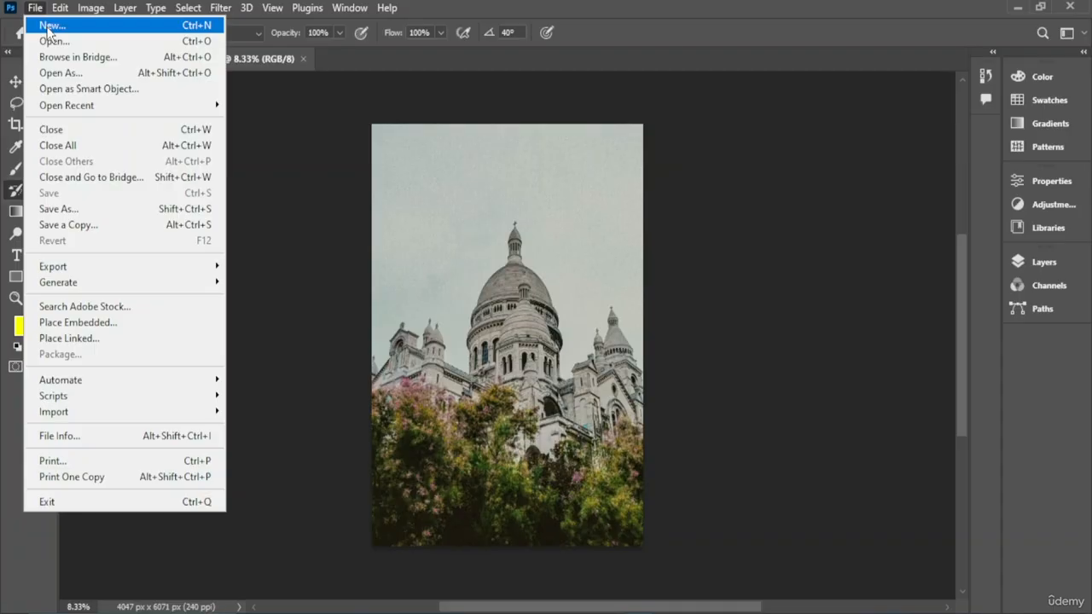
pyautogui.click(48, 28)
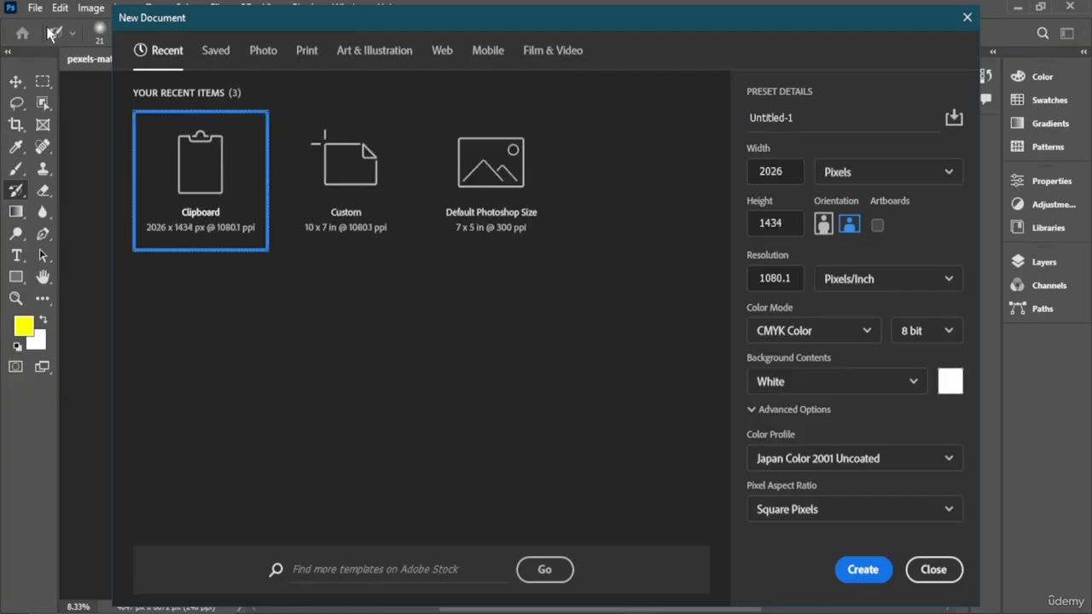
pyautogui.click(345, 166)
pyautogui.click(491, 166)
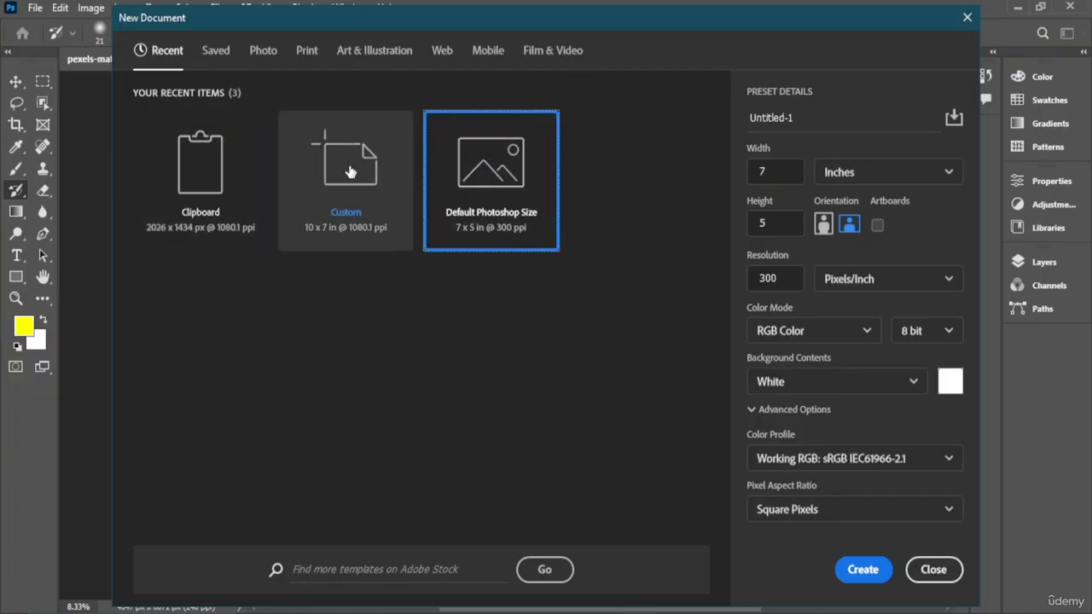
pyautogui.click(255, 170)
pyautogui.click(346, 171)
pyautogui.click(490, 171)
pyautogui.click(345, 171)
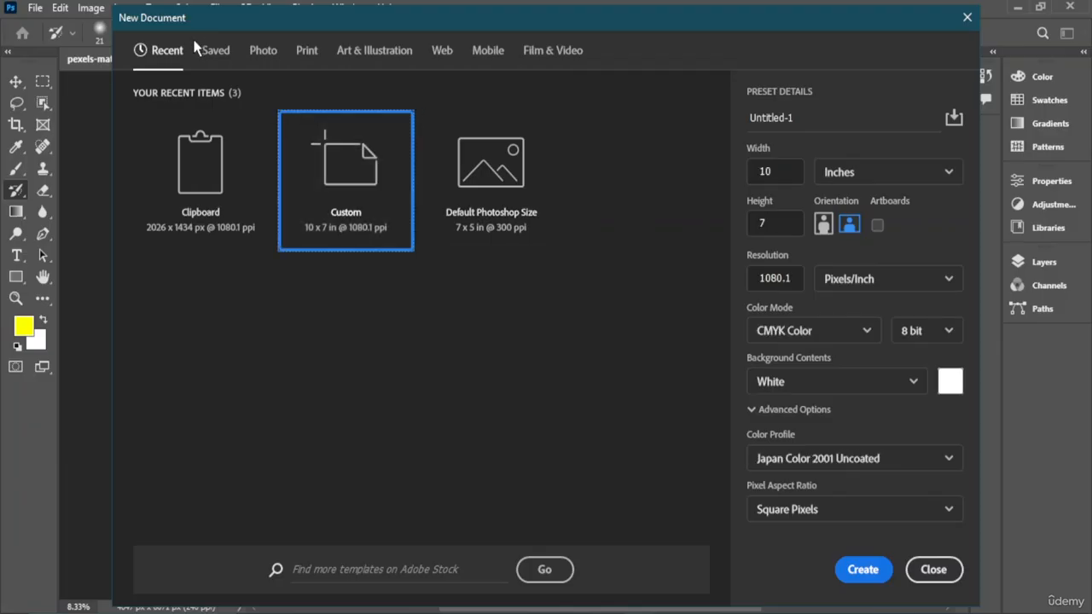
pyautogui.click(223, 50)
pyautogui.click(271, 51)
pyautogui.click(219, 49)
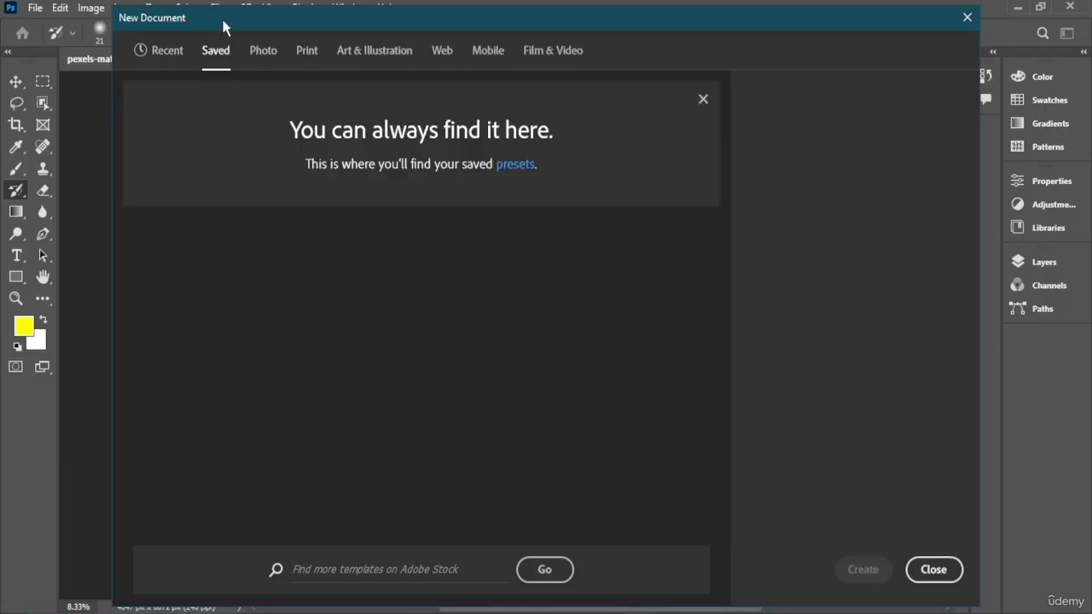
# - Create a new A4 document at 300 ppi from the Print presets
pyautogui.click(307, 50)
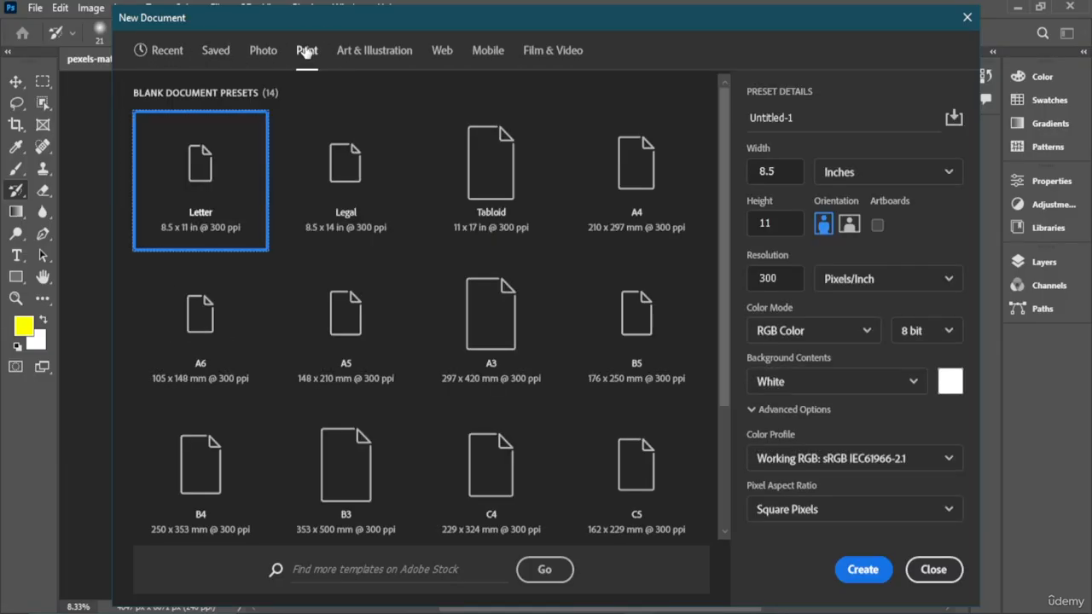
pyautogui.click(493, 174)
pyautogui.click(691, 234)
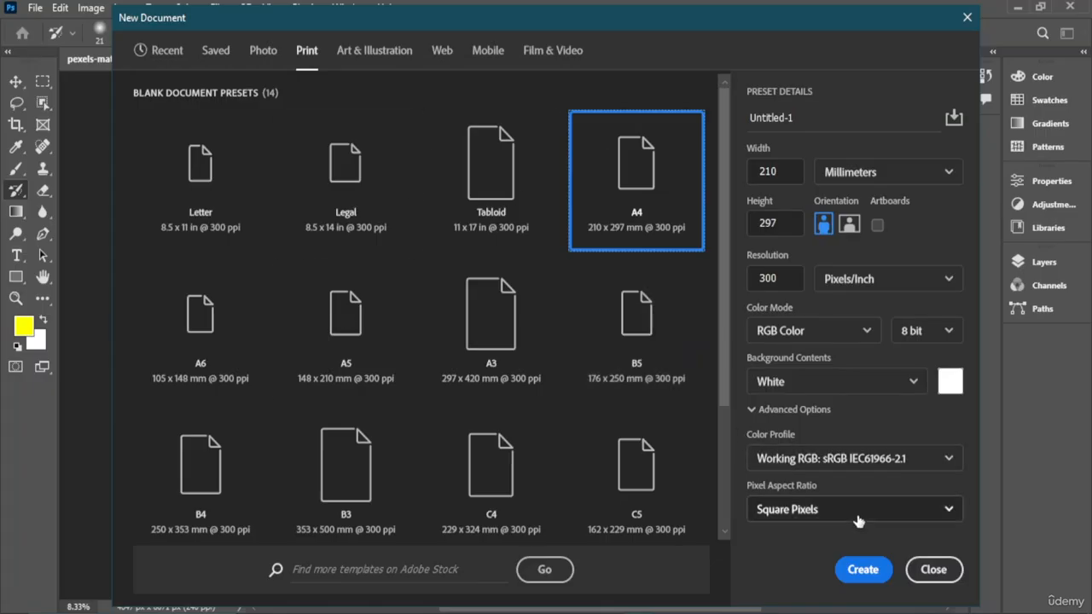
pyautogui.click(862, 569)
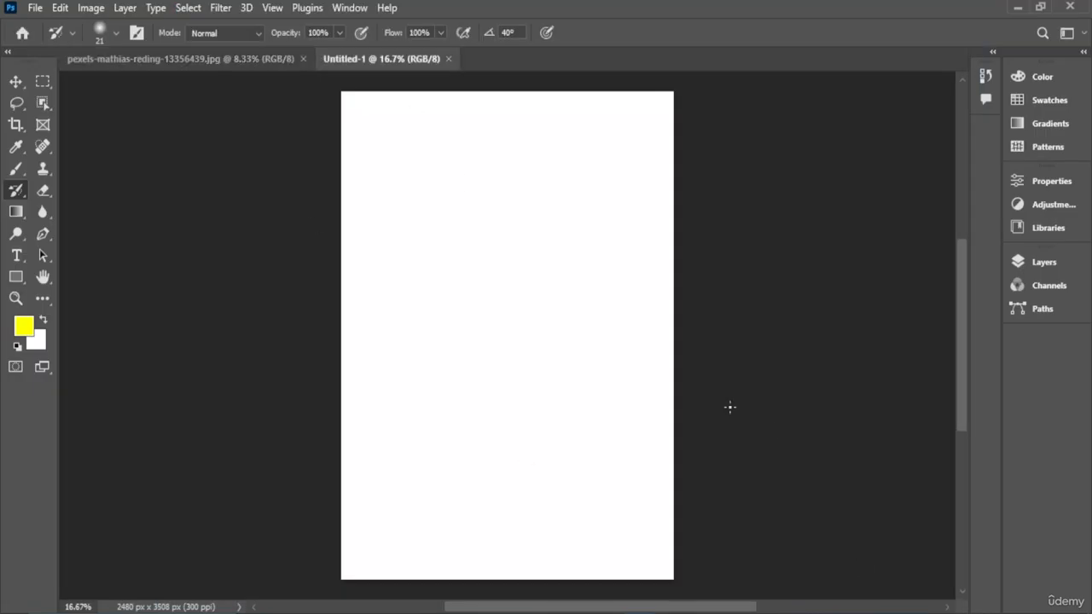
# - Switch between the photo and the new document, and open the Layers panel
pyautogui.click(265, 60)
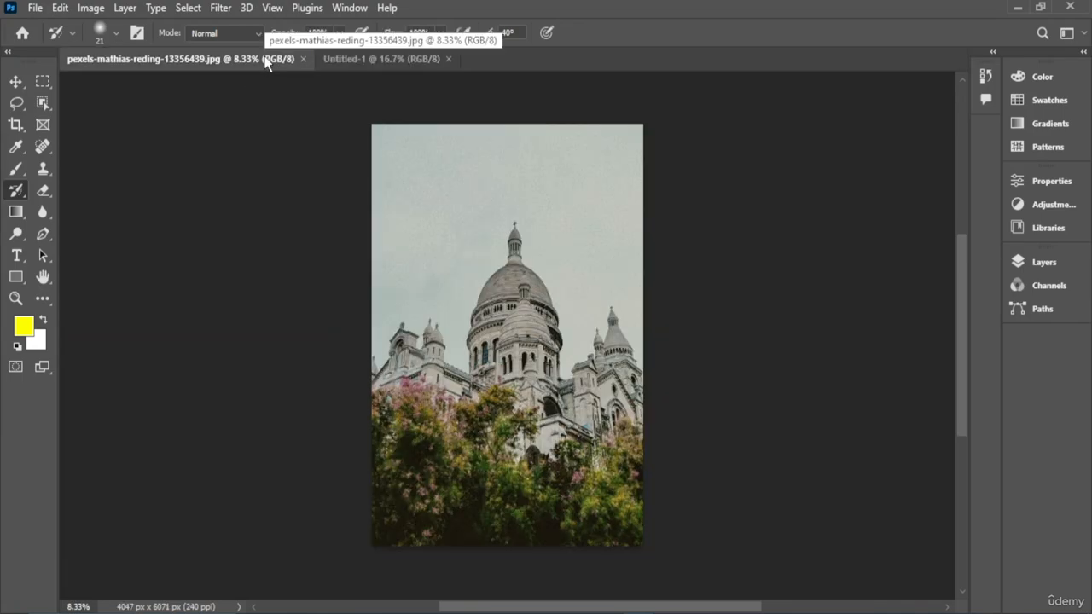
pyautogui.click(426, 61)
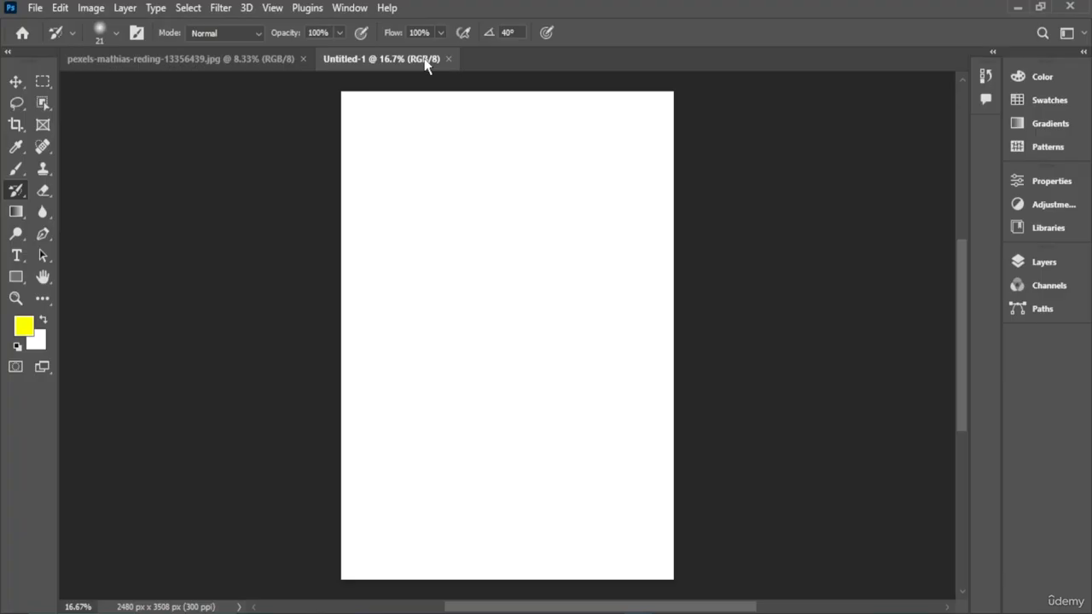
pyautogui.click(1017, 261)
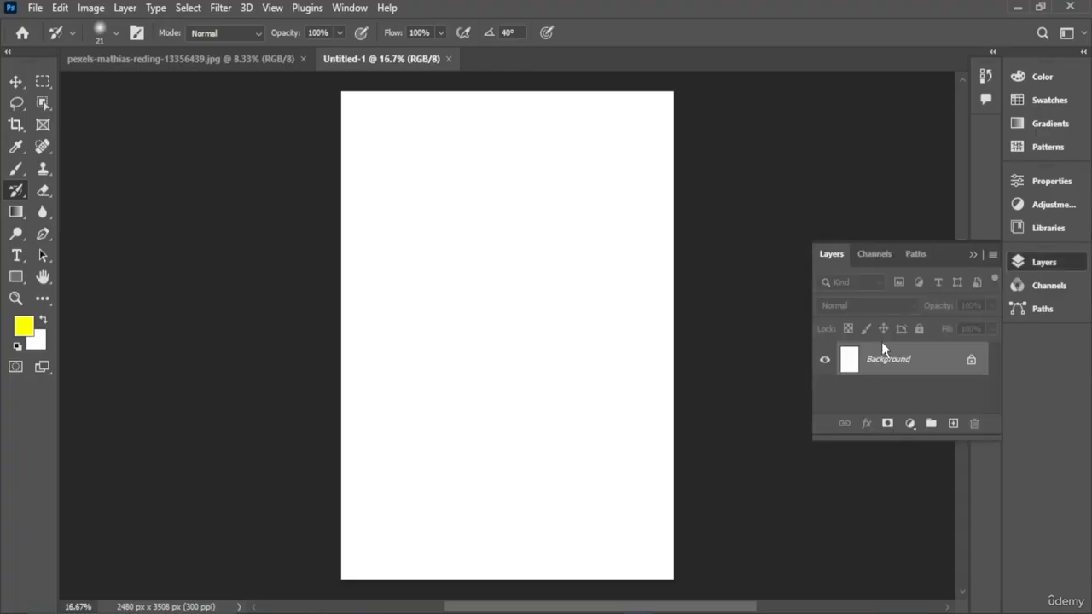
# - Add two new empty layers to the new document
pyautogui.click(953, 424)
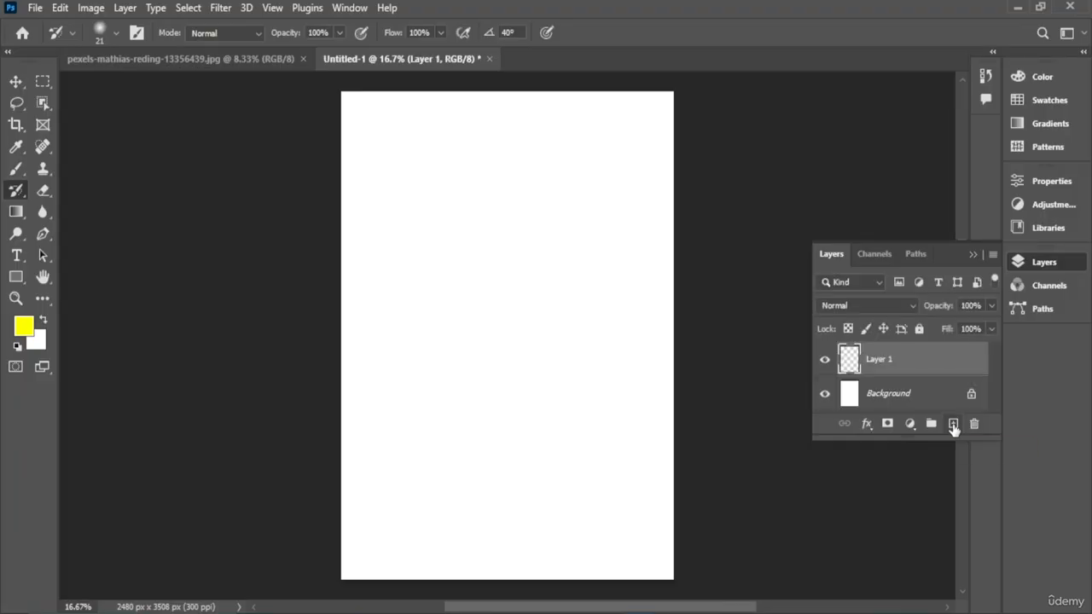
pyautogui.click(857, 405)
pyautogui.click(892, 366)
pyautogui.click(953, 424)
pyautogui.scroll(-1, 880, 382)
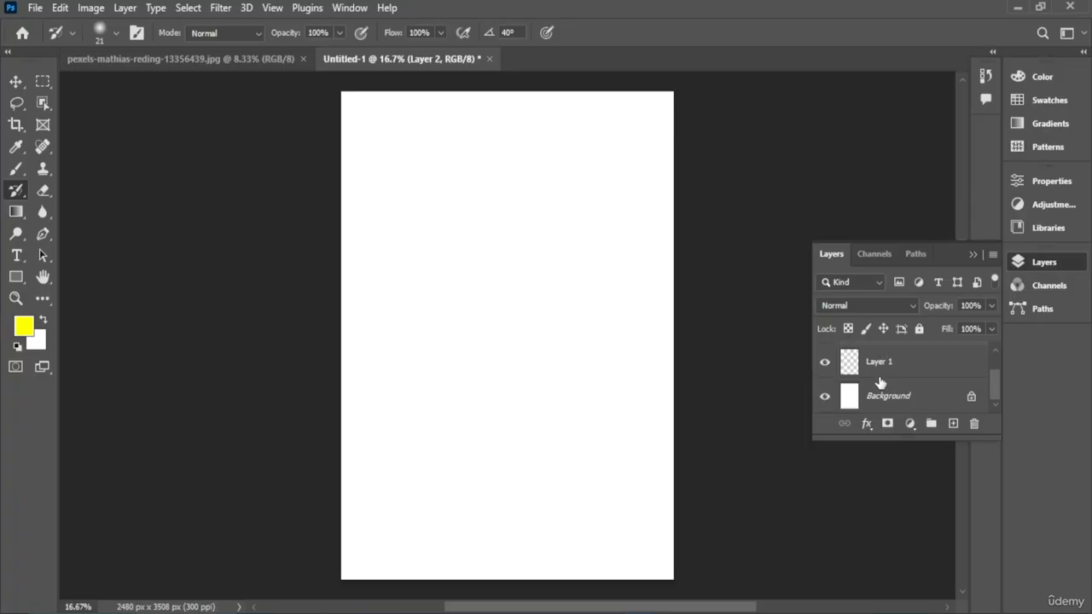
pyautogui.scroll(1, 827, 367)
# - Hide Layer 2 and lock its image pixels
pyautogui.click(824, 359)
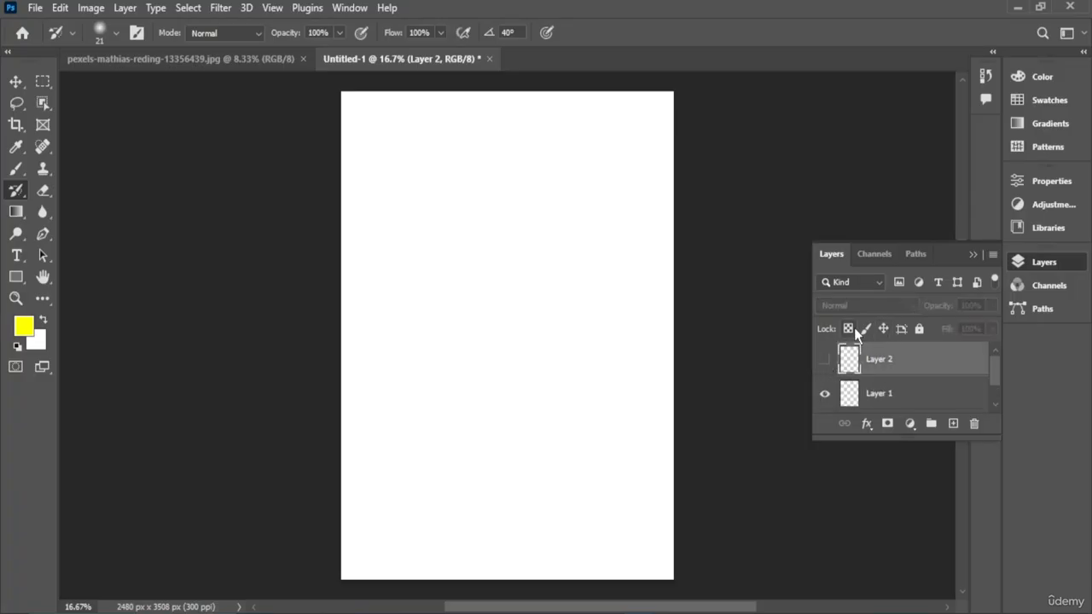
pyautogui.click(865, 328)
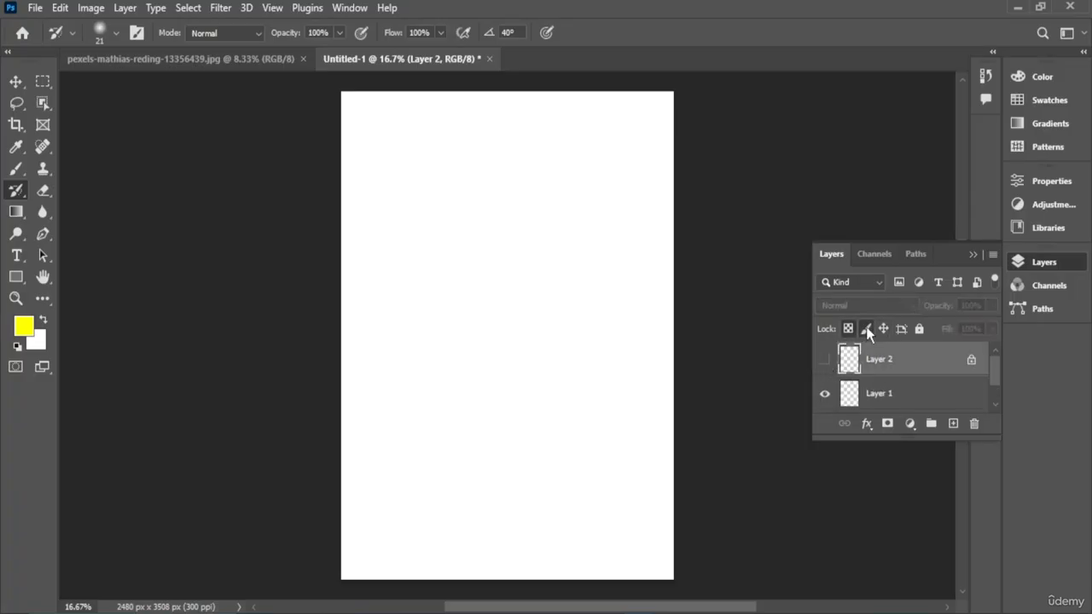
pyautogui.click(866, 423)
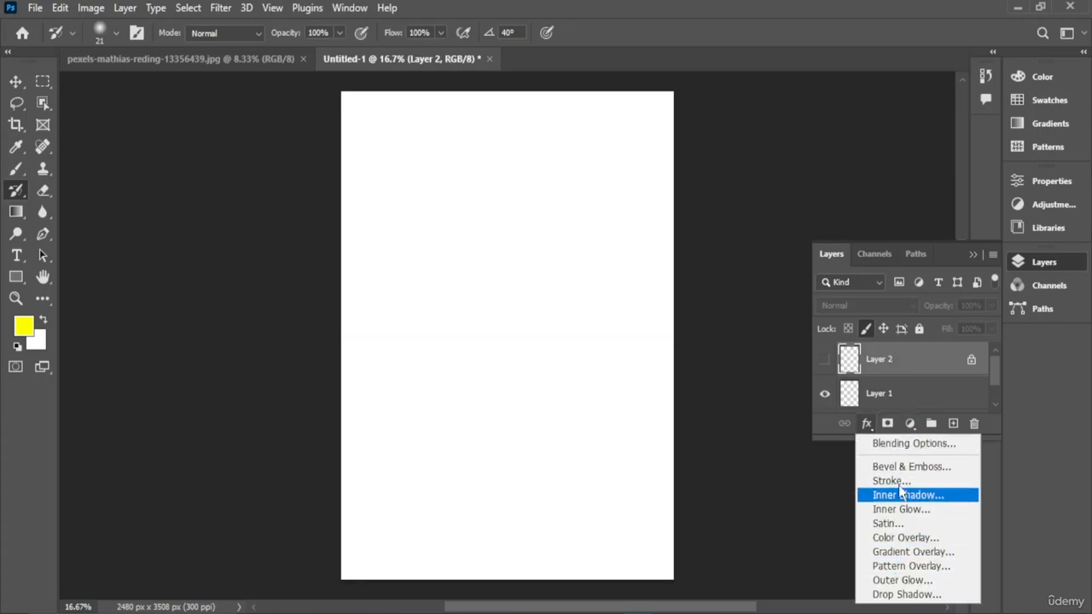
pyautogui.click(884, 428)
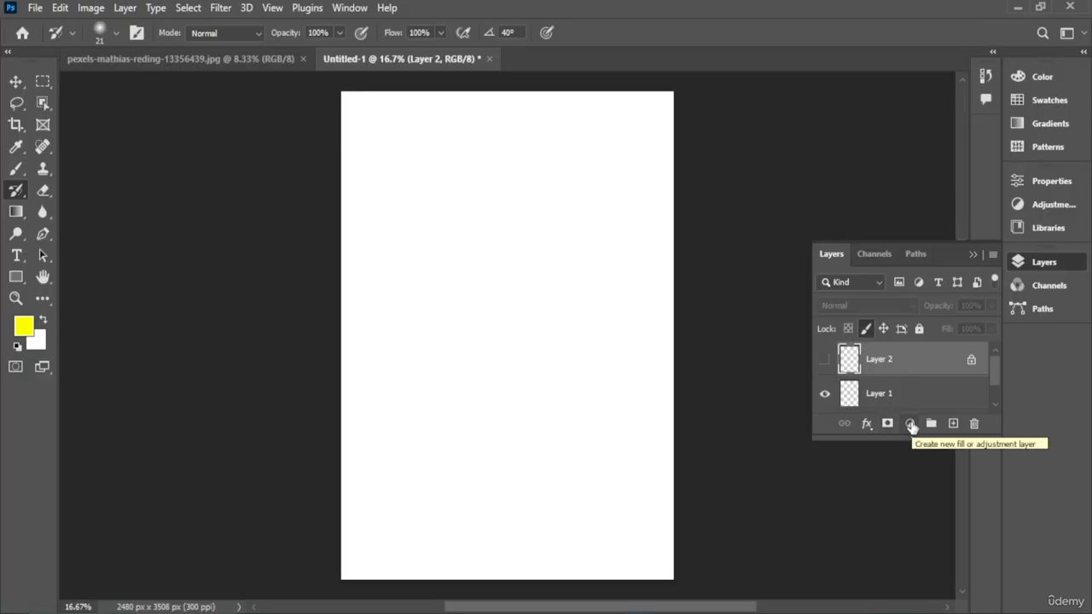
# - Add a Black & White adjustment layer above Layer 2
pyautogui.click(911, 425)
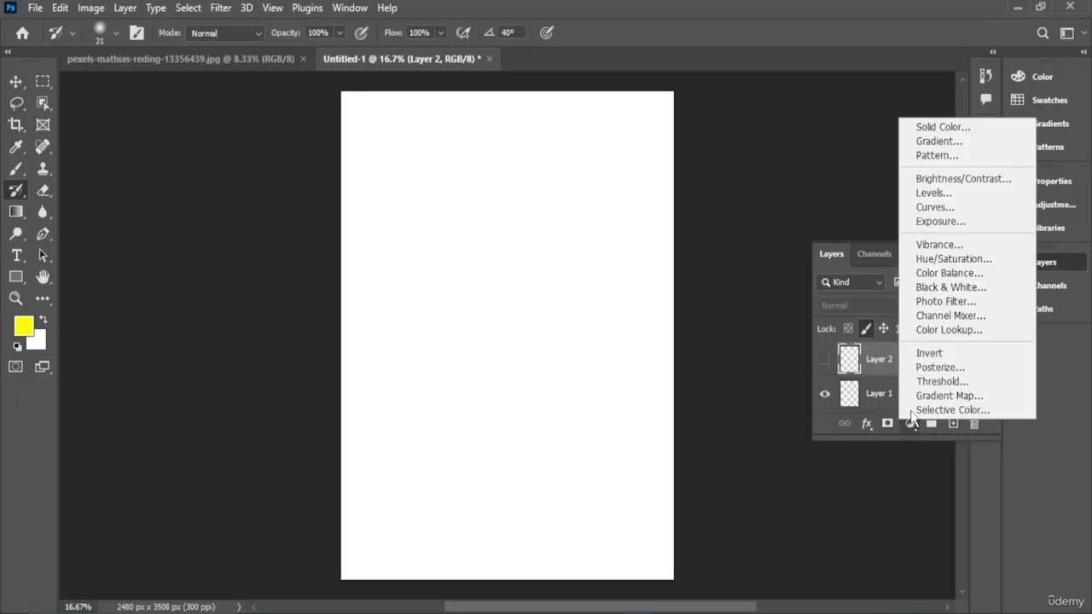
pyautogui.click(947, 287)
pyautogui.moveTo(879, 291); pyautogui.dragTo(782, 297)
pyautogui.moveTo(884, 328); pyautogui.dragTo(792, 333)
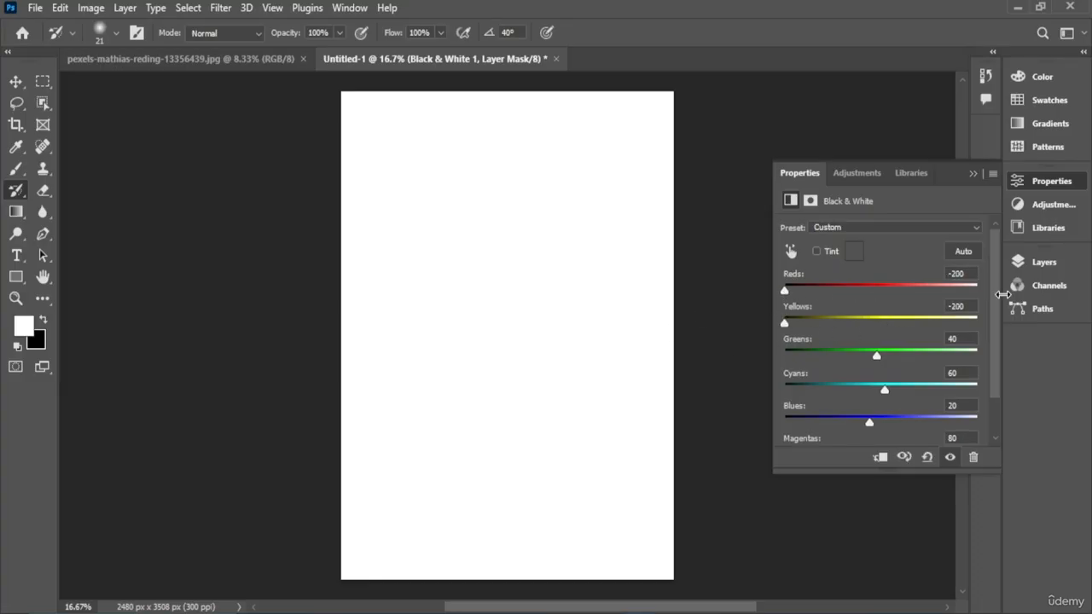
# - Browse the Adjustments and Libraries panels and return to the Layers panel
pyautogui.click(857, 173)
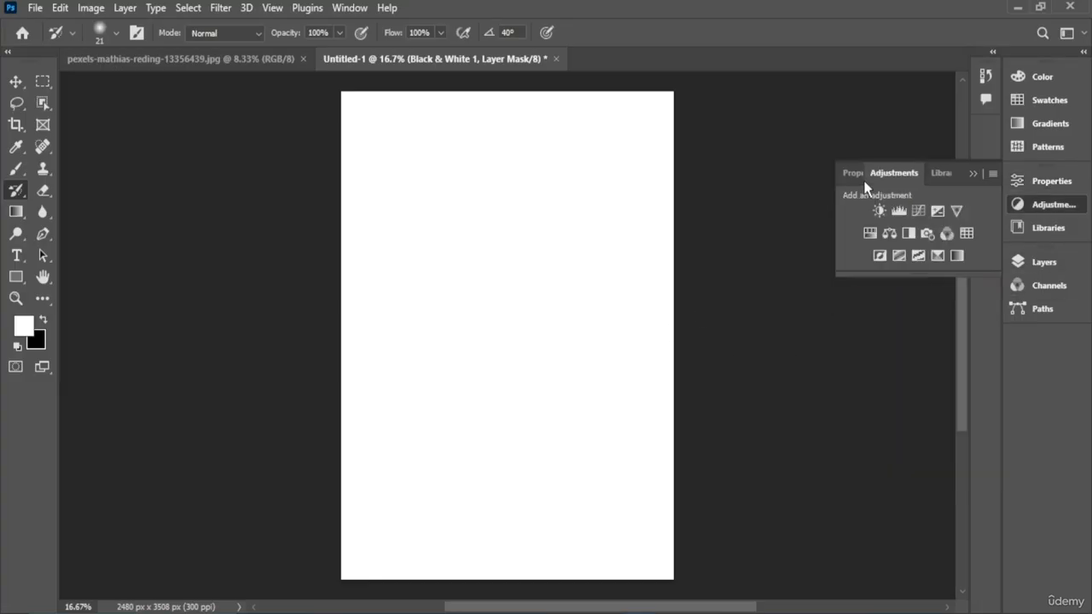
pyautogui.click(941, 166)
pyautogui.click(1064, 232)
pyautogui.click(1054, 264)
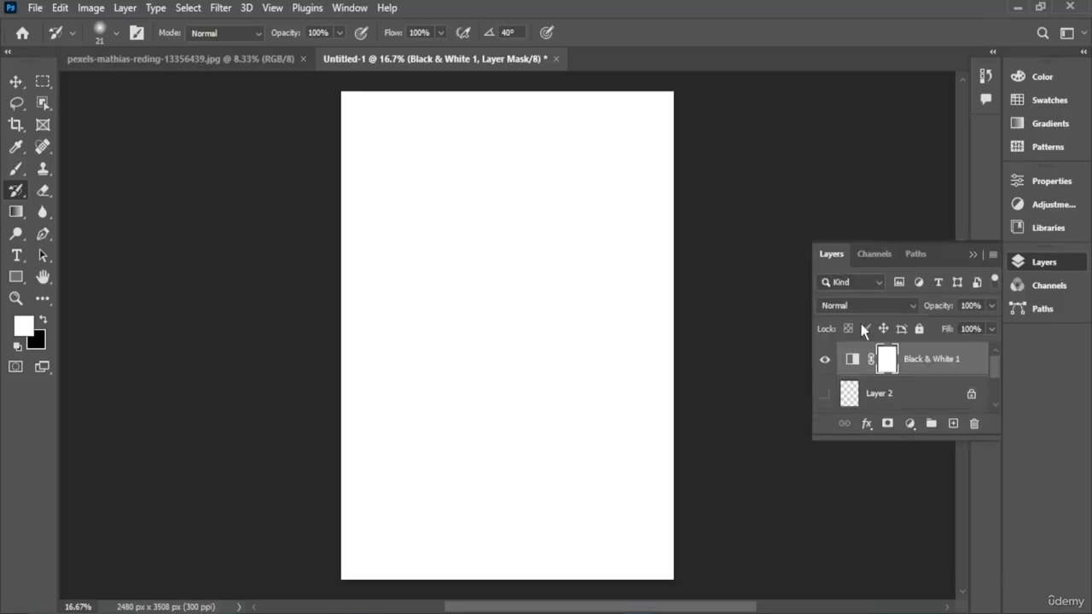
# - Delete Layer 1 from the new document
pyautogui.click(892, 390)
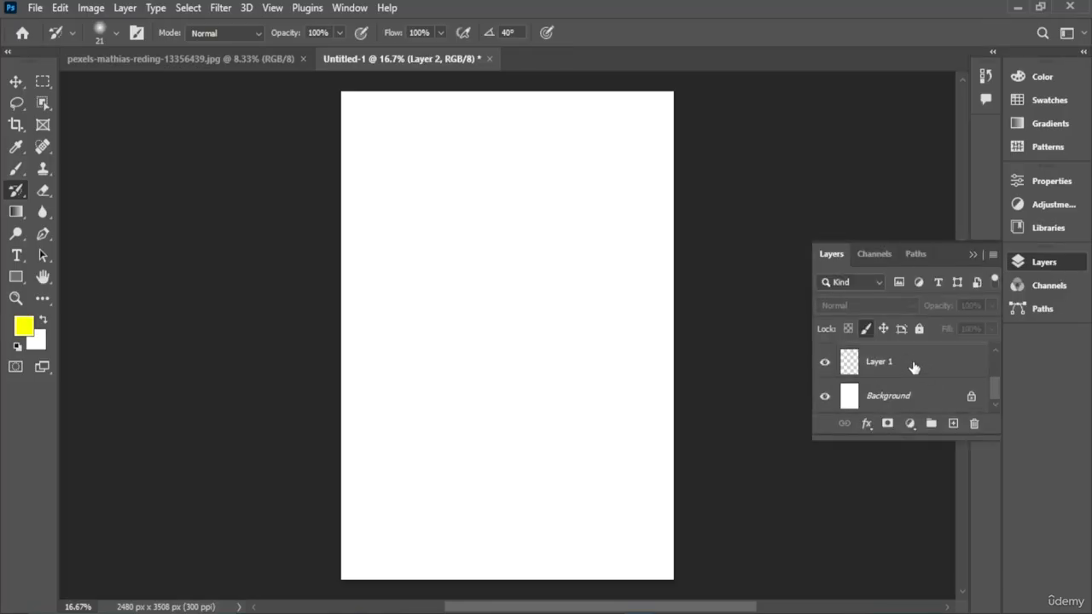
pyautogui.click(887, 365)
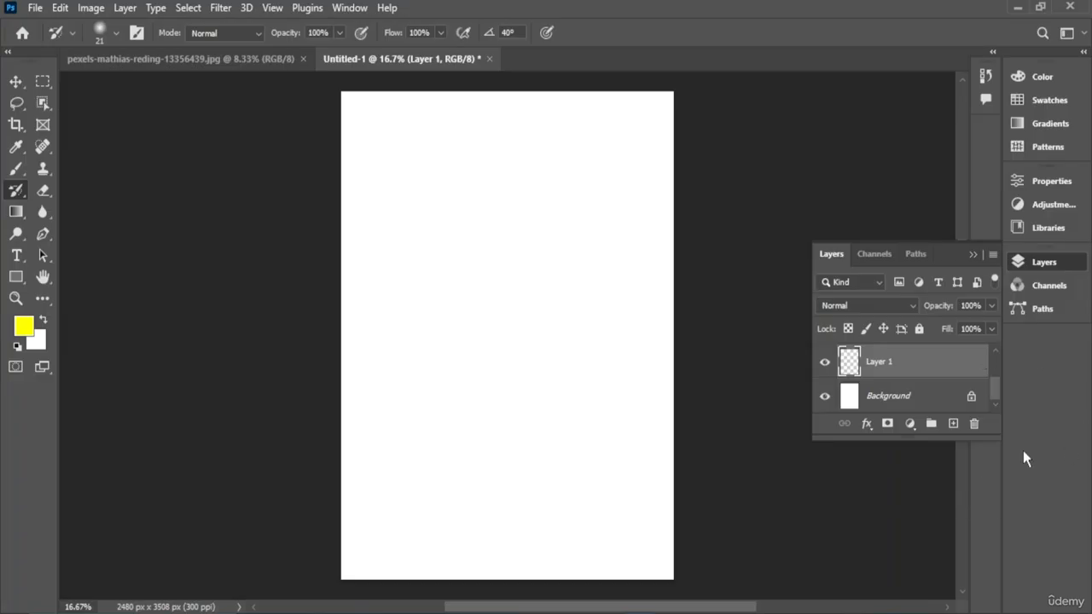
pyautogui.click(974, 425)
pyautogui.click(467, 245)
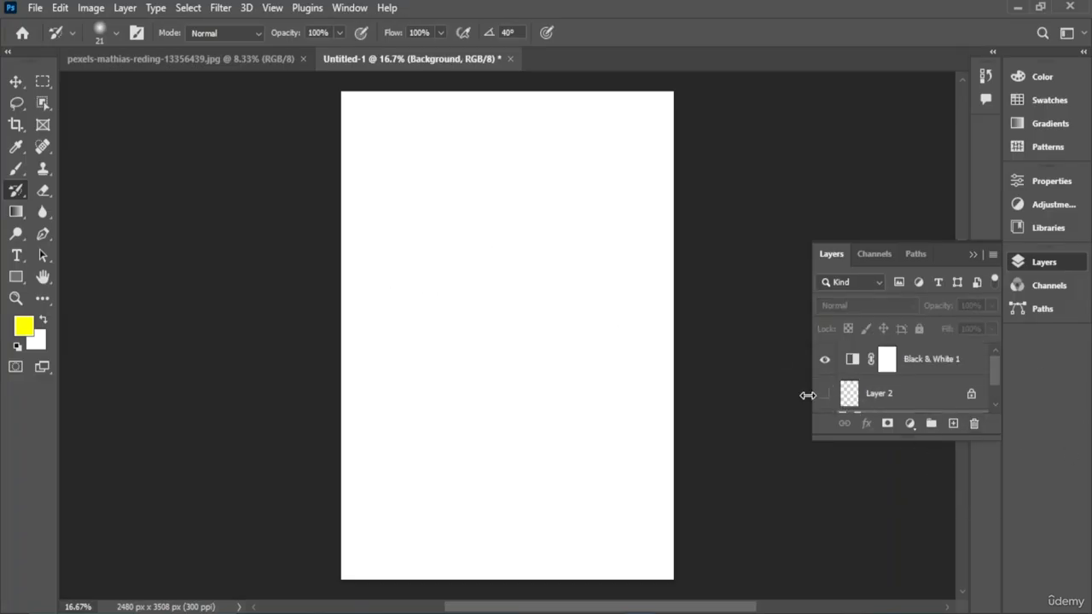
# - Open the Channels panel and view the Blue channel of the new document
pyautogui.click(1048, 263)
pyautogui.click(1053, 286)
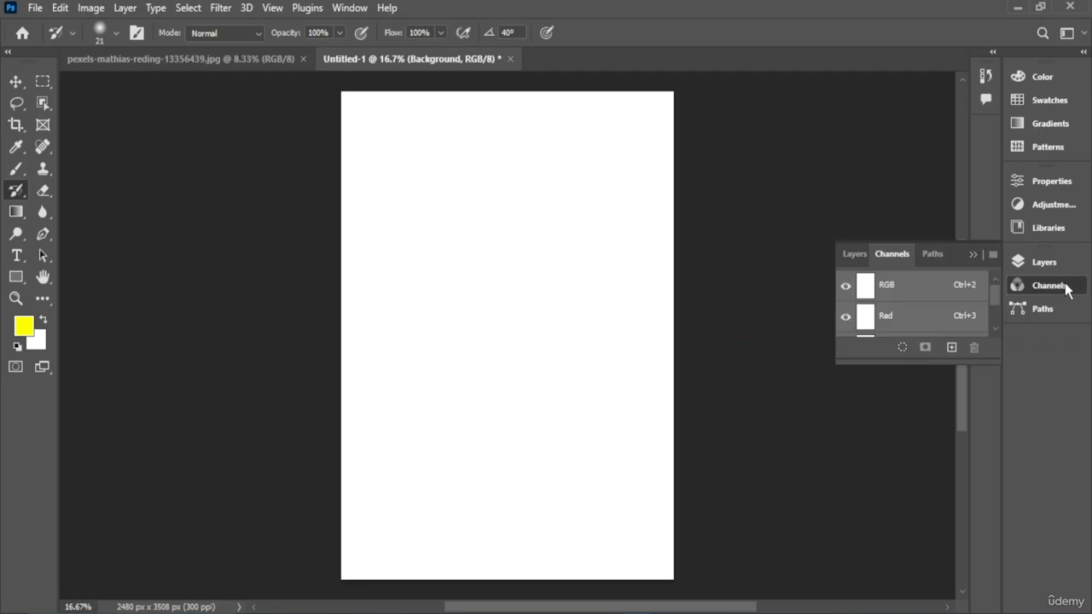
pyautogui.scroll(-2, 875, 293)
pyautogui.click(887, 320)
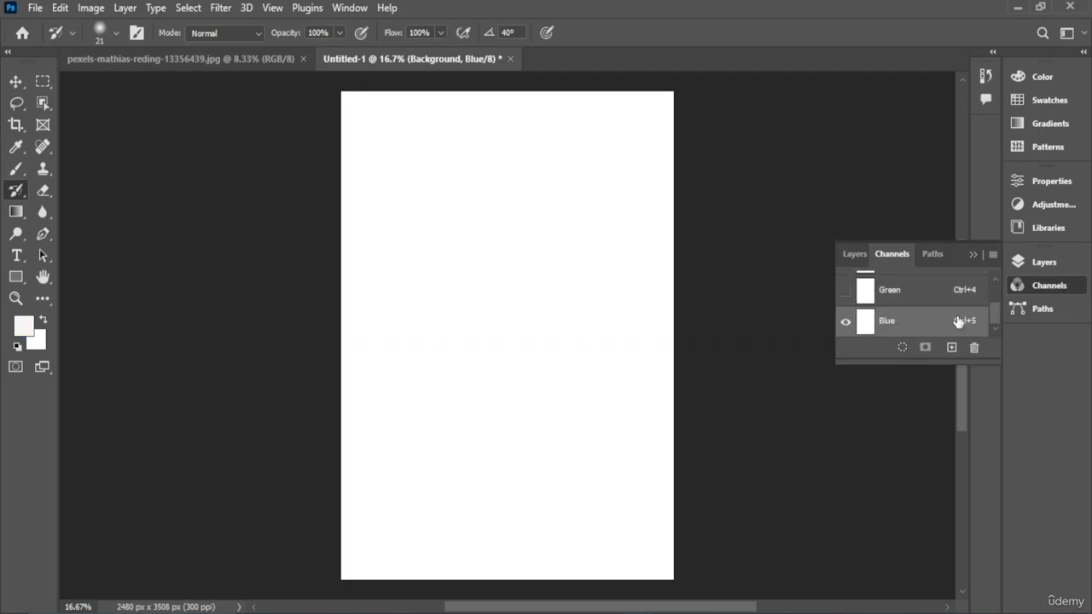
# - Switch to the photo and view its Blue channel before returning to the composite RGB channel
pyautogui.click(198, 61)
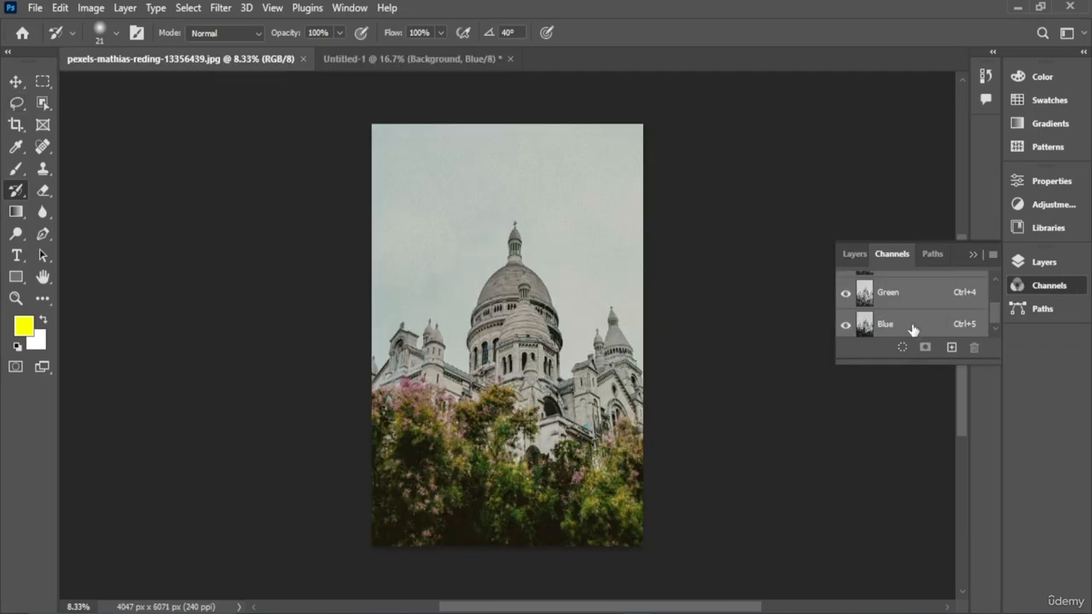
pyautogui.click(868, 324)
pyautogui.scroll(2, 868, 324)
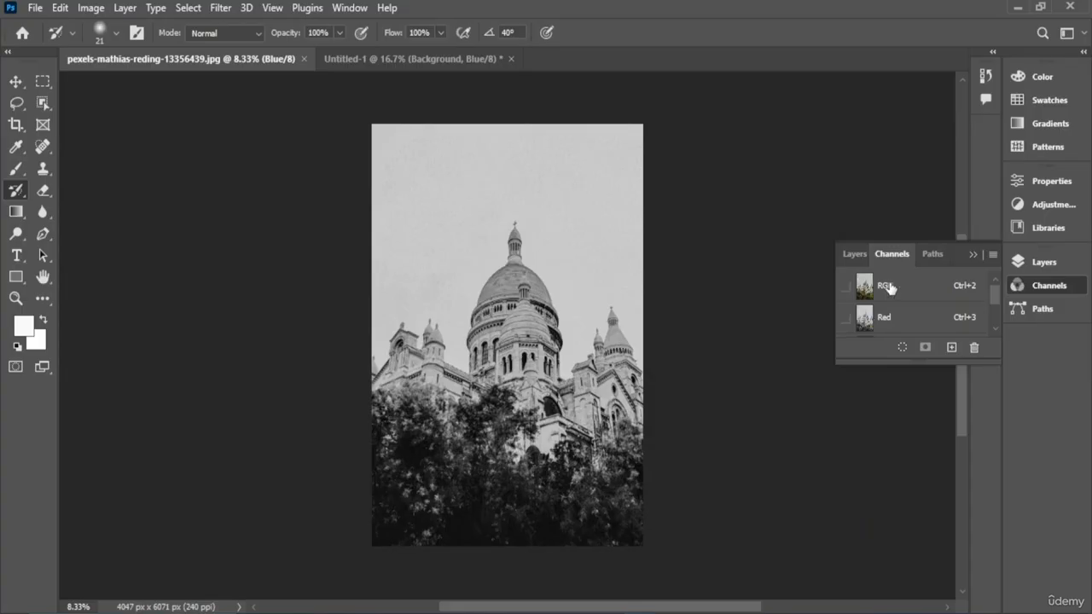
pyautogui.click(887, 288)
# - Add a new empty layer to the photo and switch to the Move tool
pyautogui.click(1031, 257)
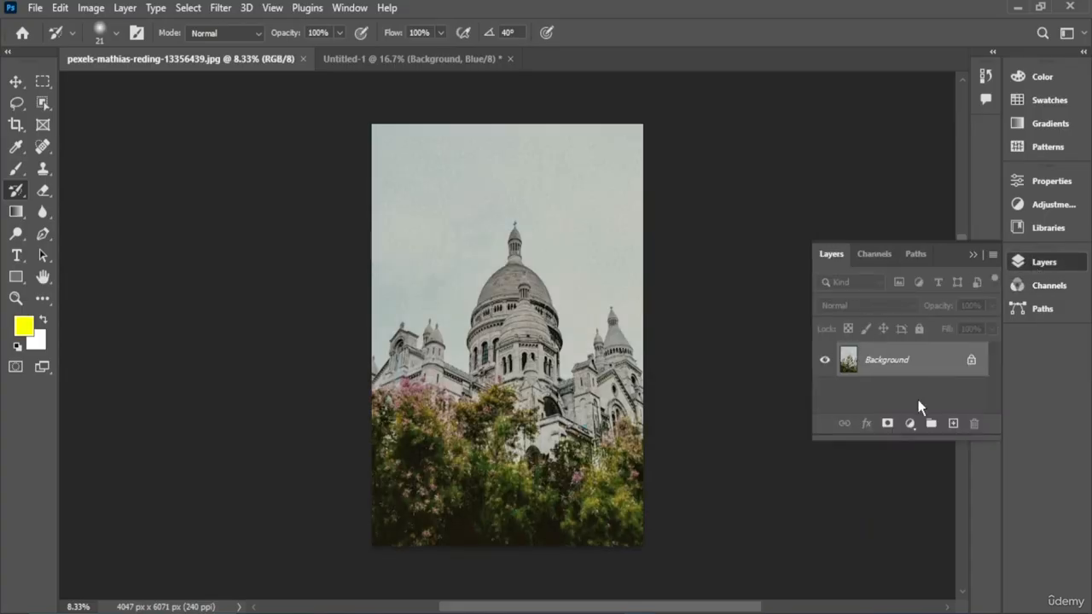
pyautogui.click(952, 423)
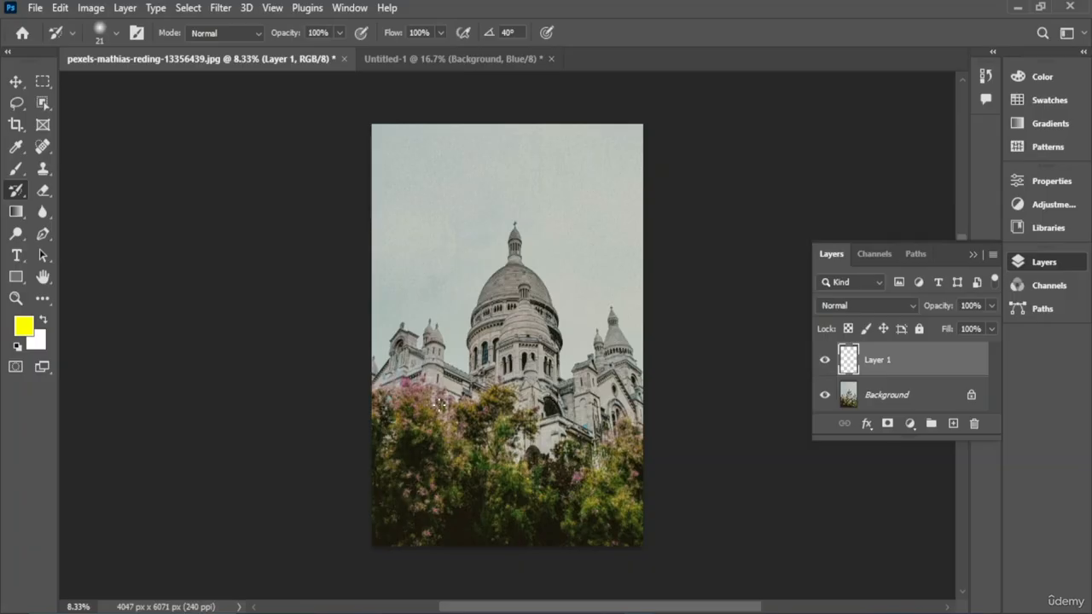
pyautogui.click(16, 81)
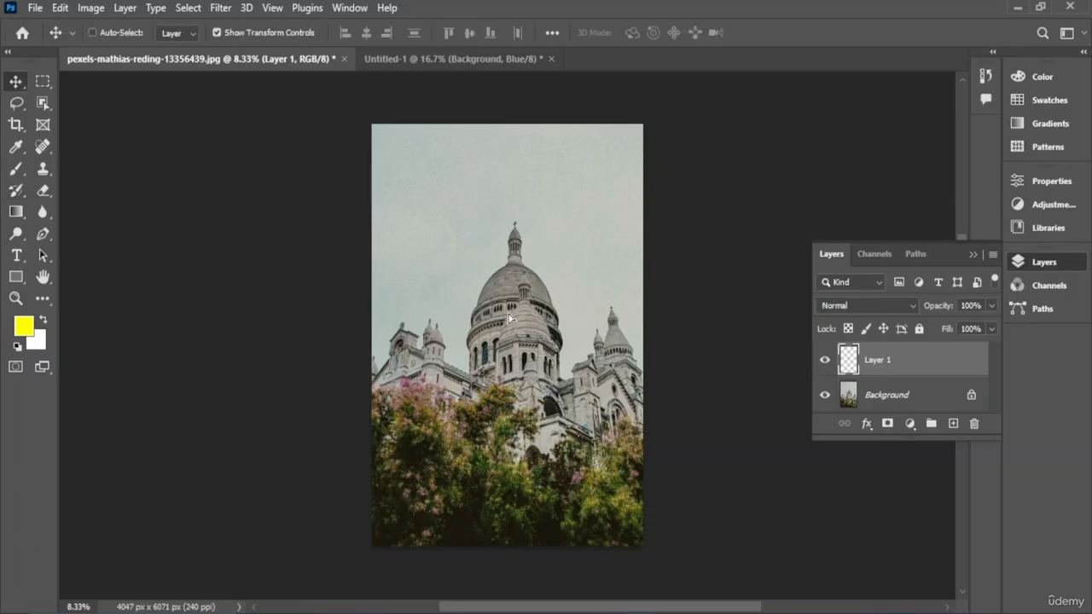
pyautogui.moveTo(508, 314); pyautogui.dragTo(343, 317)
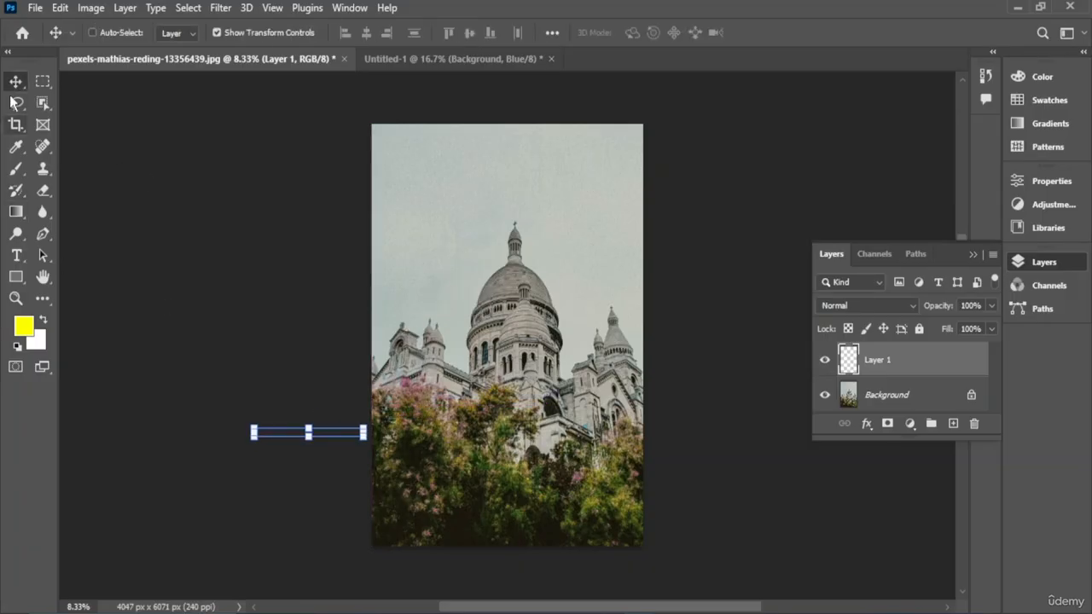
pyautogui.hotkey('ctrl', 'z')
pyautogui.hotkey('ctrl', 'z')
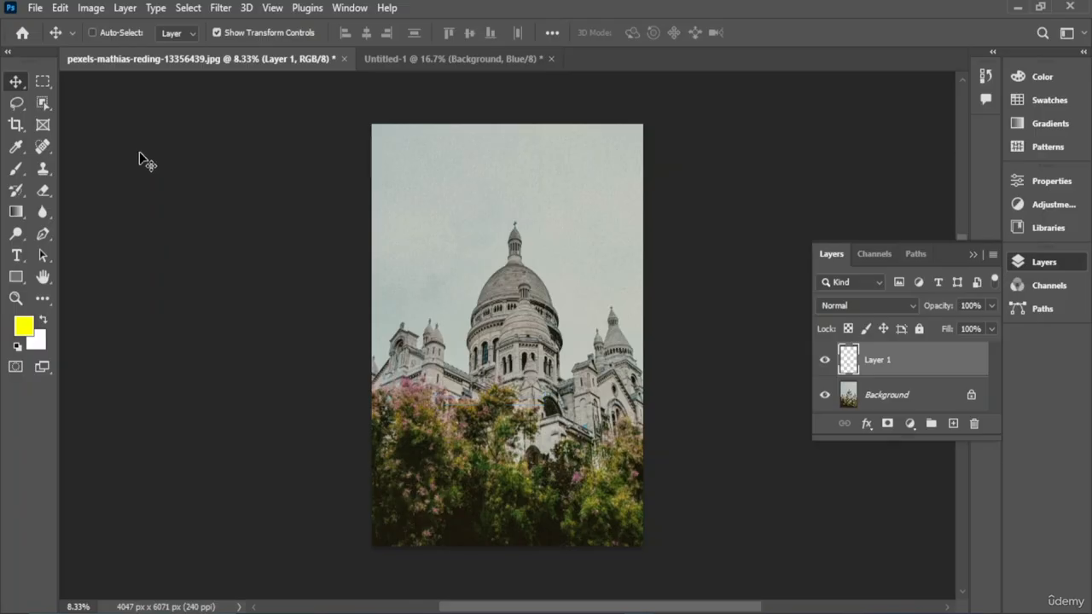
# - Collapse the Layers panel back to its icon
pyautogui.moveTo(479, 258); pyautogui.dragTo(548, 460)
pyautogui.scroll(3, 904, 371)
pyautogui.scroll(-4, 907, 377)
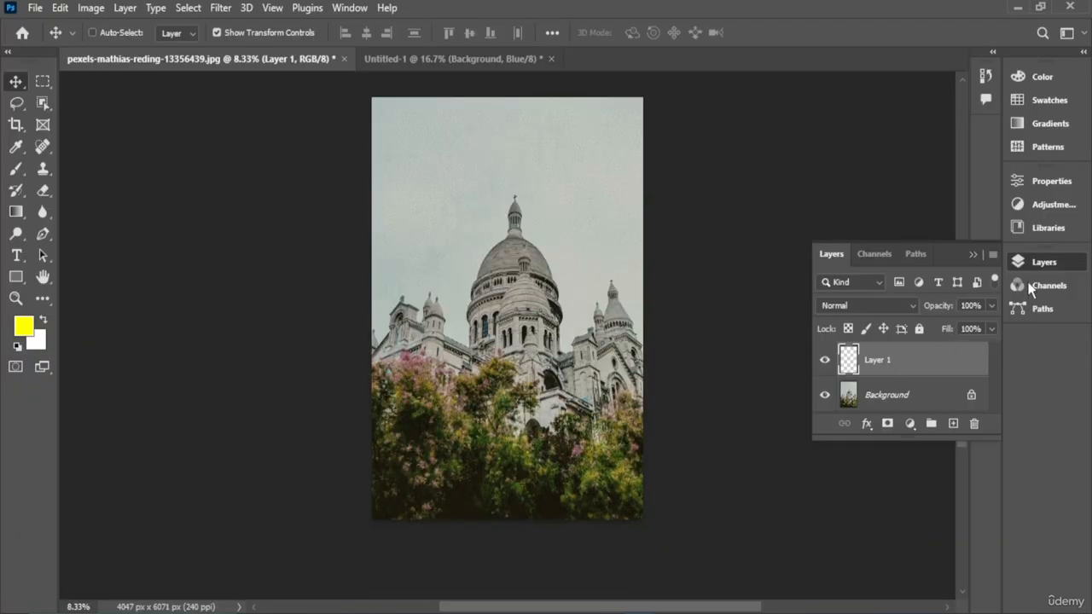
pyautogui.click(1034, 257)
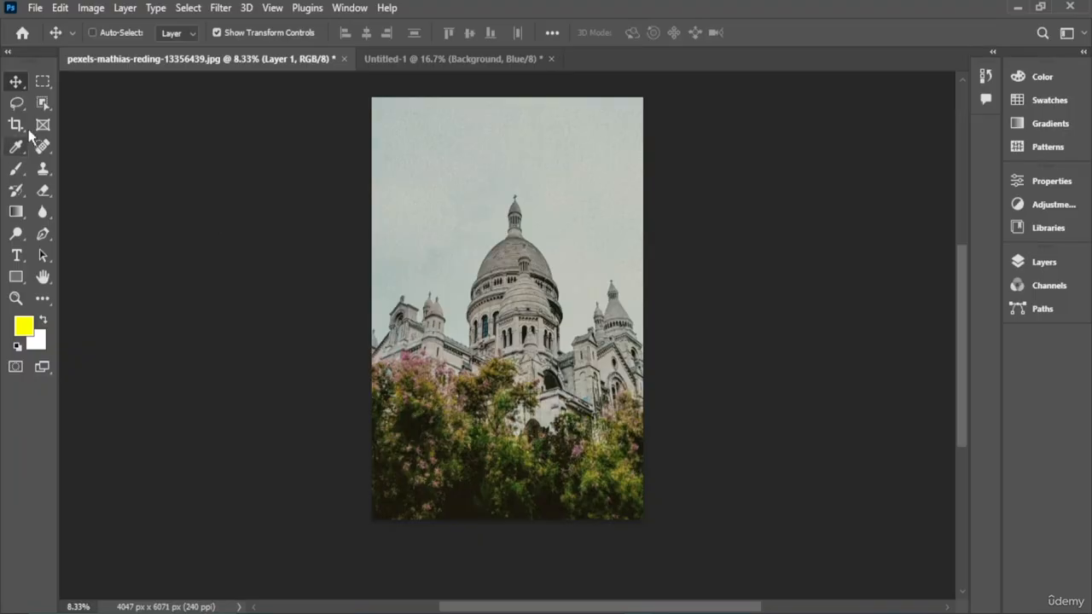
# - Close the other open document, Untitled-1, without saving its changes
pyautogui.click(35, 8)
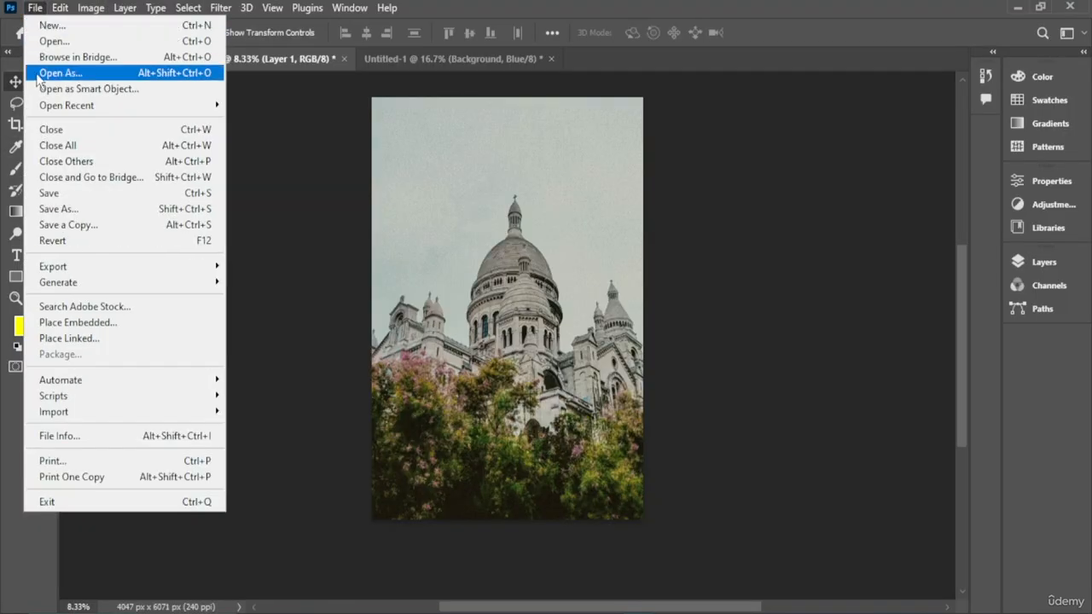
pyautogui.click(299, 190)
pyautogui.click(35, 9)
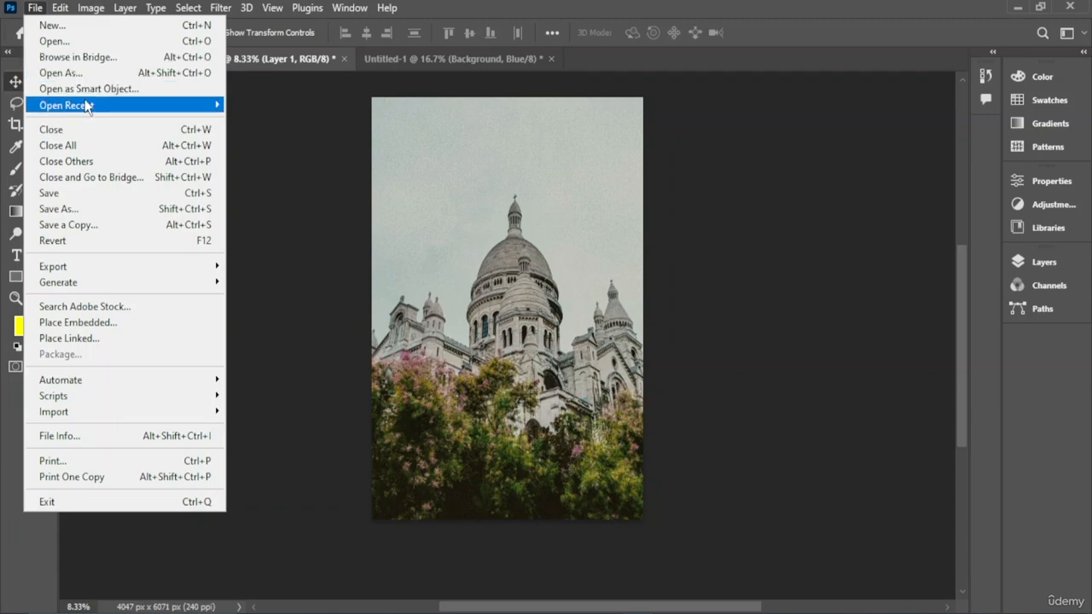
pyautogui.moveTo(213, 105)
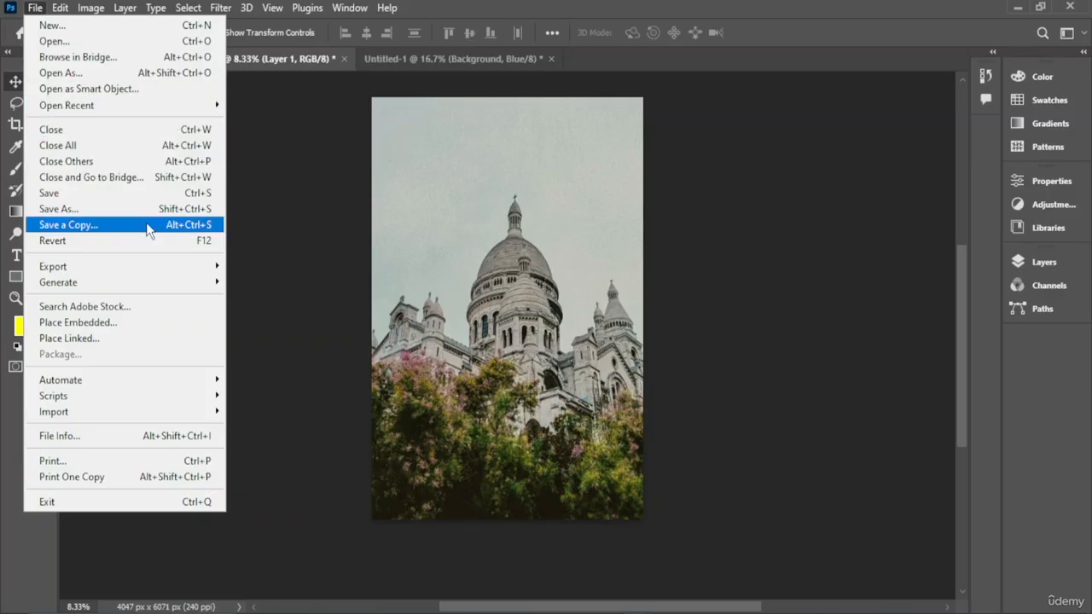
pyautogui.click(86, 162)
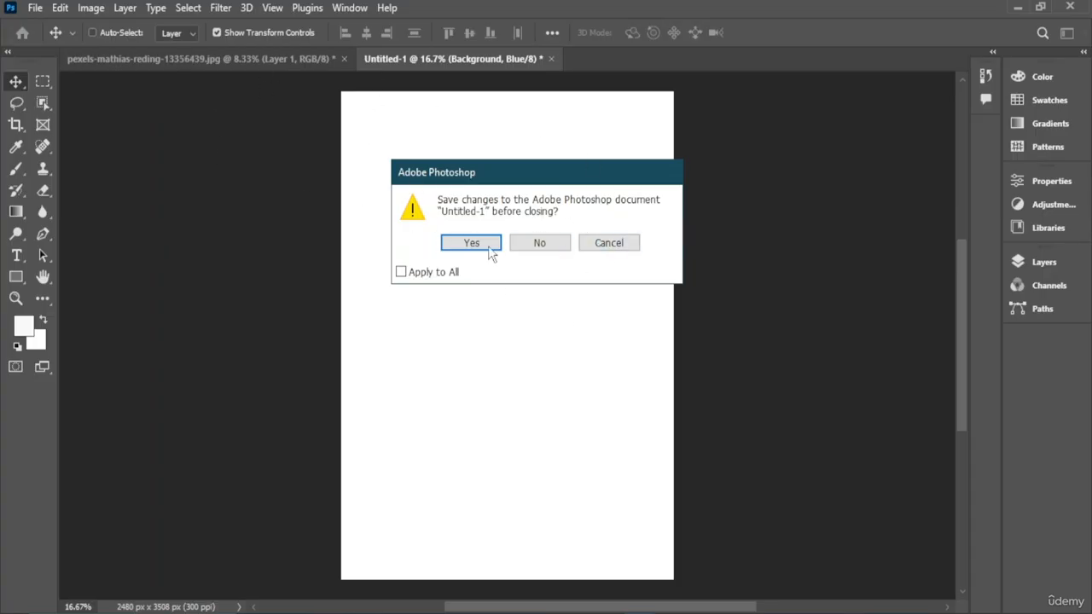
pyautogui.click(545, 245)
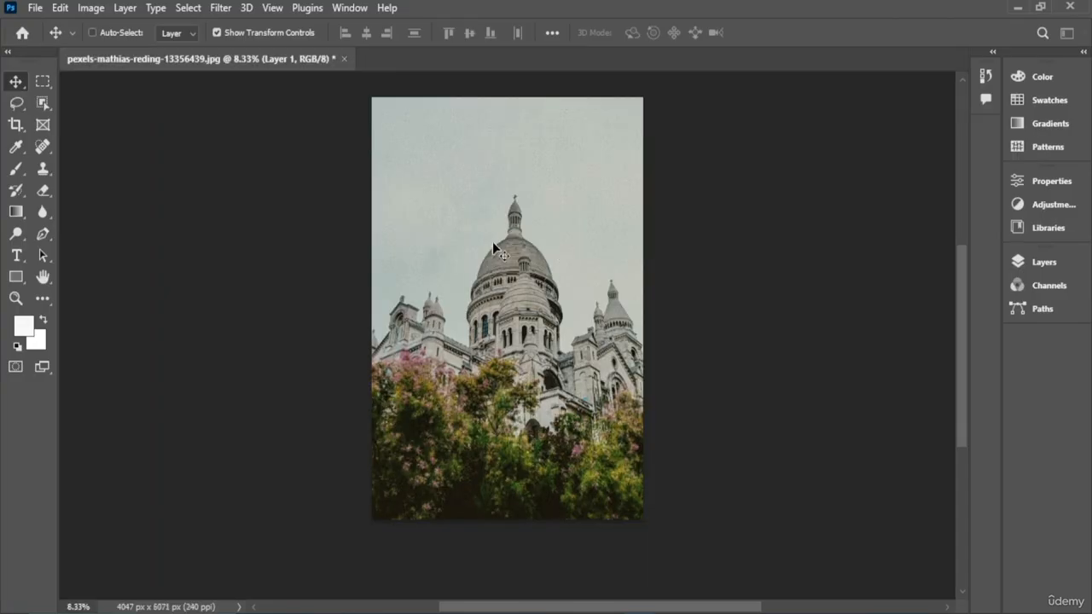
# - Revert the photo to its last saved state and turn on Generate Image Assets
pyautogui.click(37, 9)
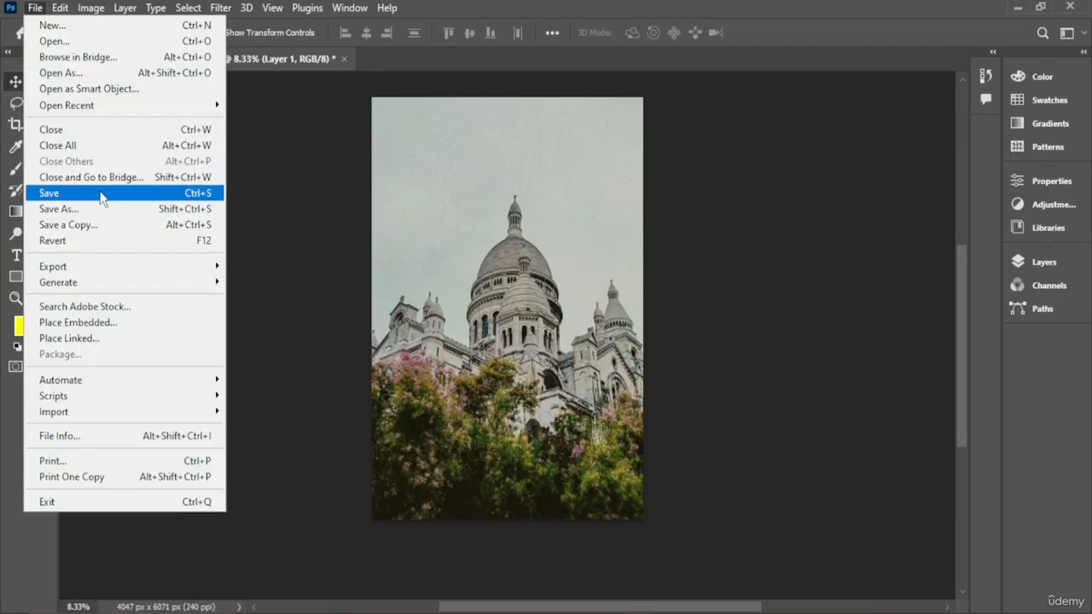
pyautogui.click(122, 241)
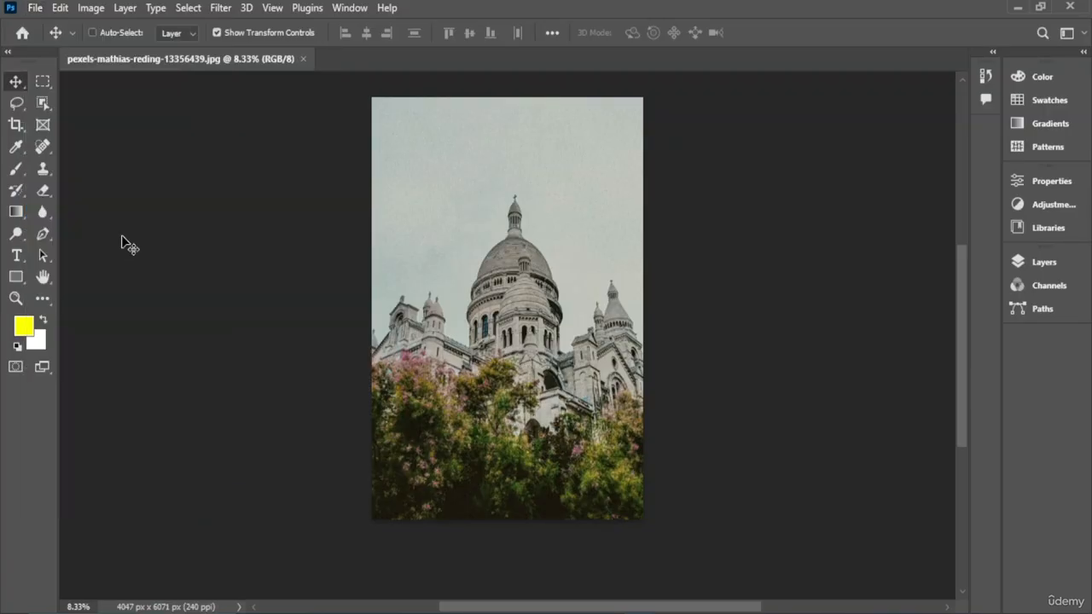
pyautogui.click(36, 10)
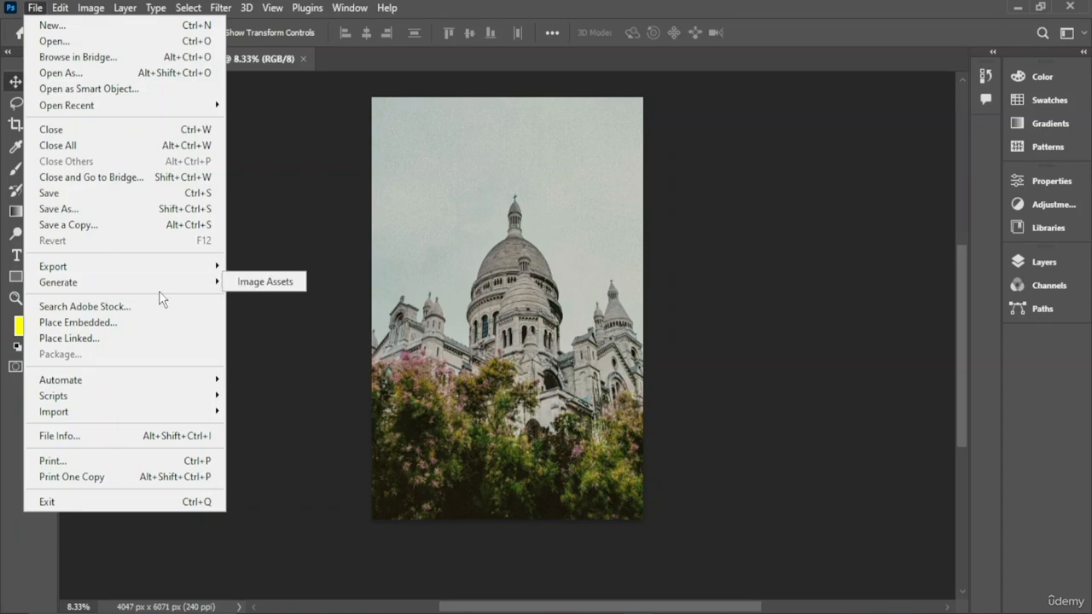
pyautogui.moveTo(210, 267)
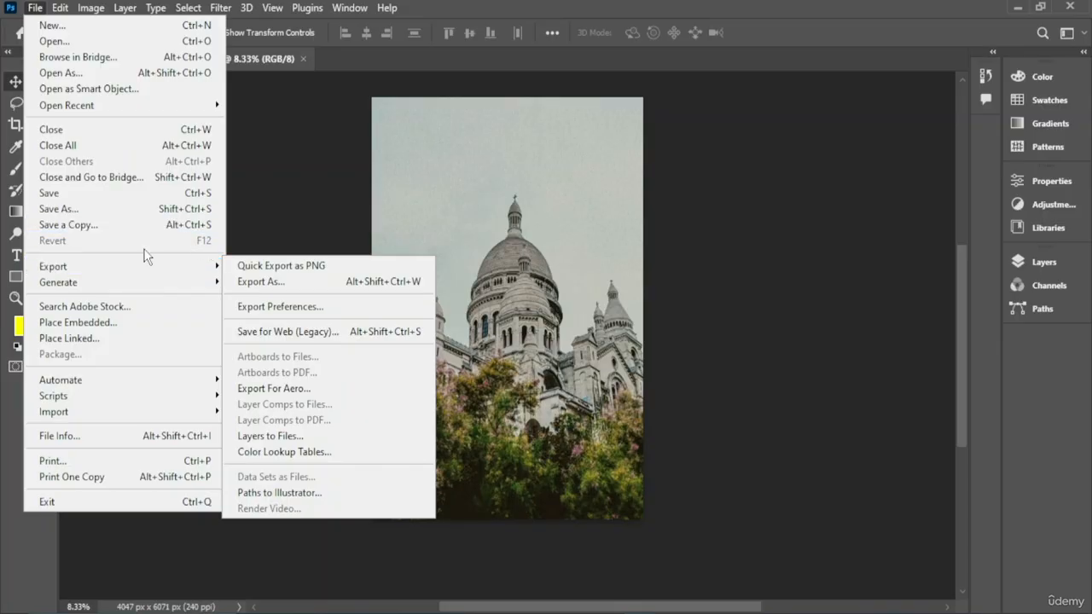
pyautogui.moveTo(106, 289)
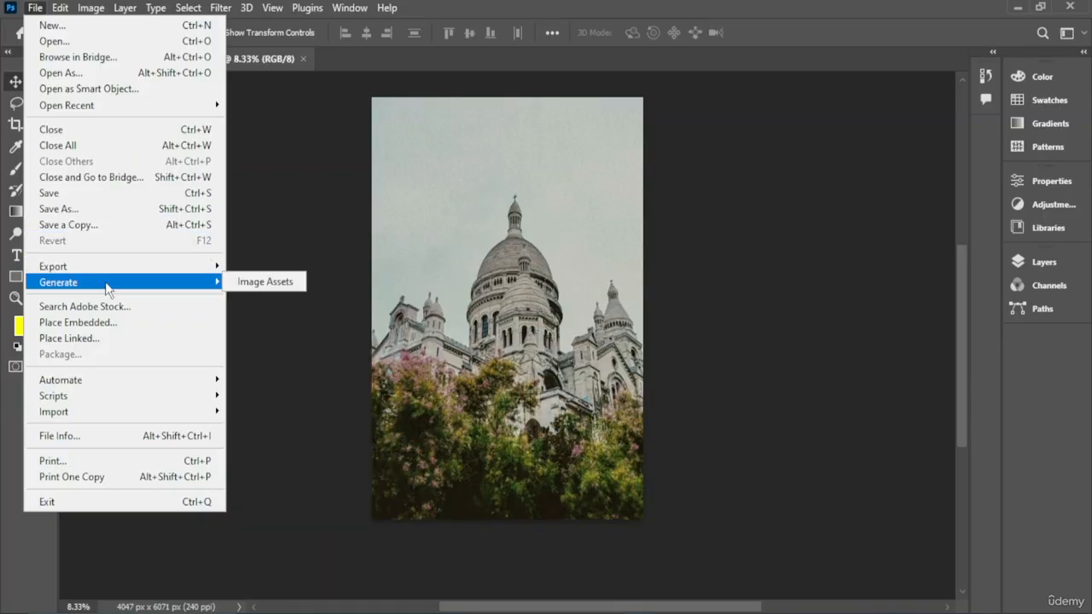
pyautogui.click(264, 281)
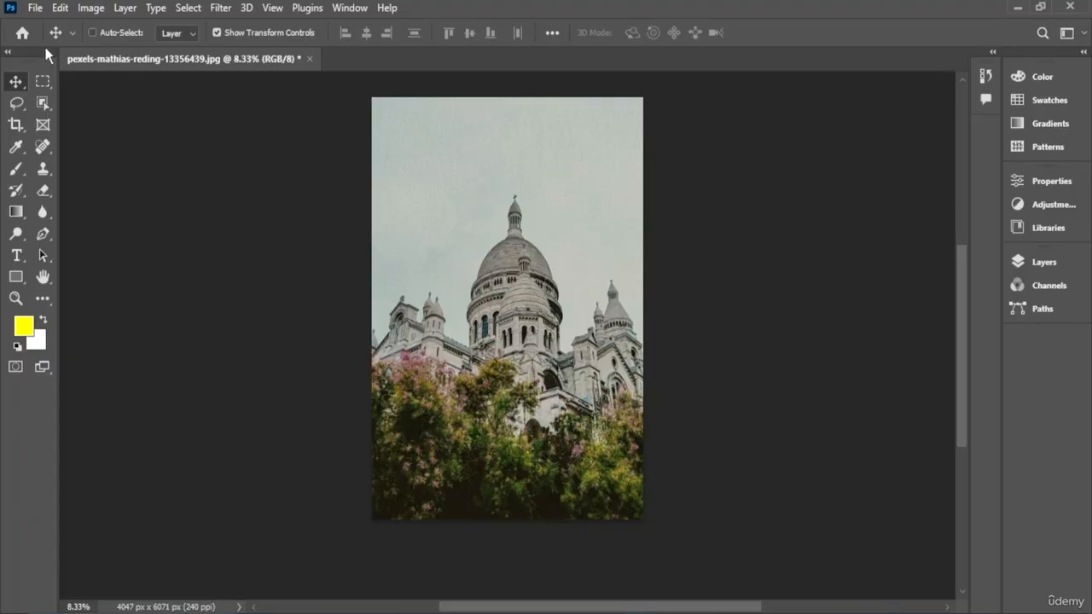
# - Open the File Info dialog for the photo, look through its Basic metadata fields, and close it
pyautogui.click(35, 9)
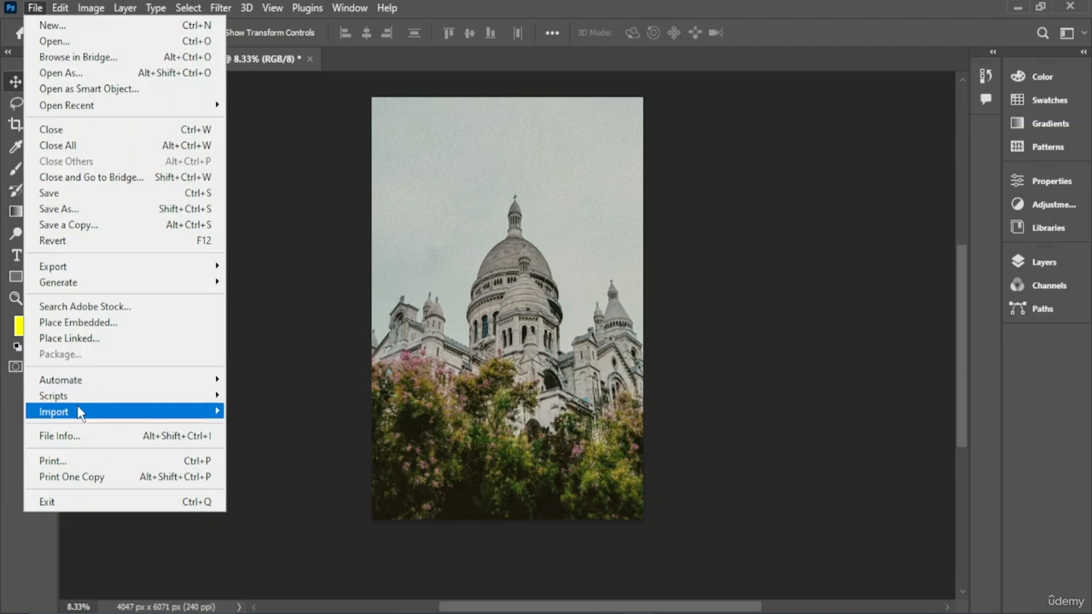
pyautogui.moveTo(78, 411)
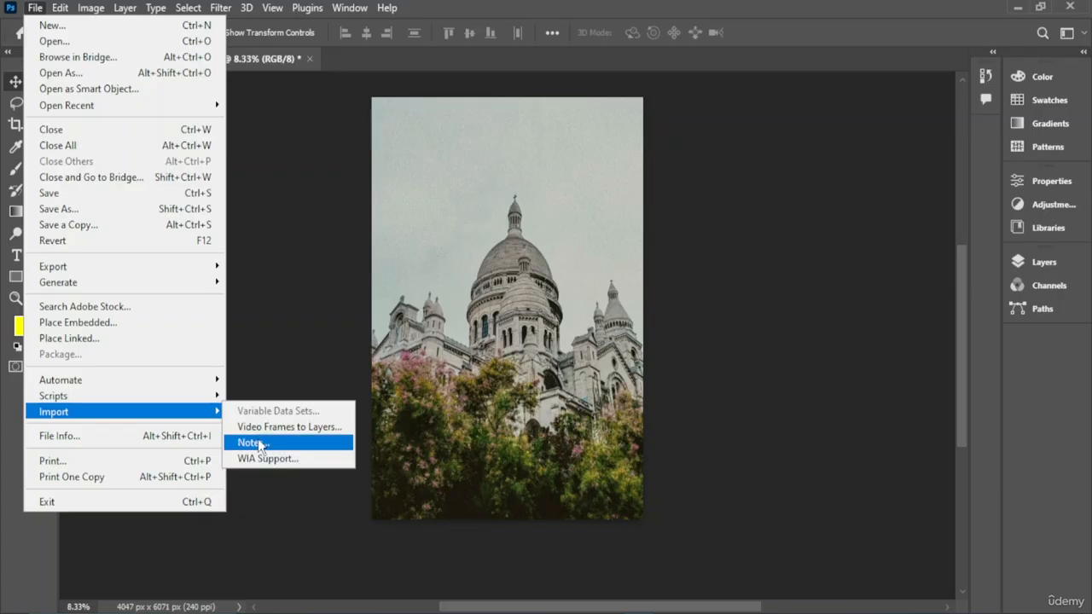
pyautogui.click(127, 440)
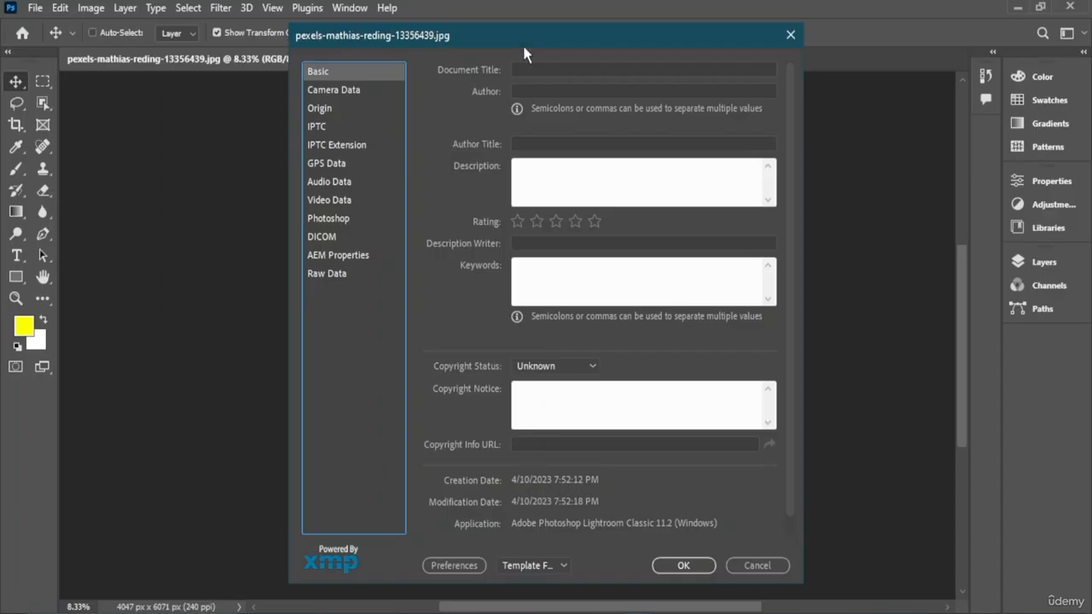
pyautogui.moveTo(524, 53); pyautogui.dragTo(444, 62)
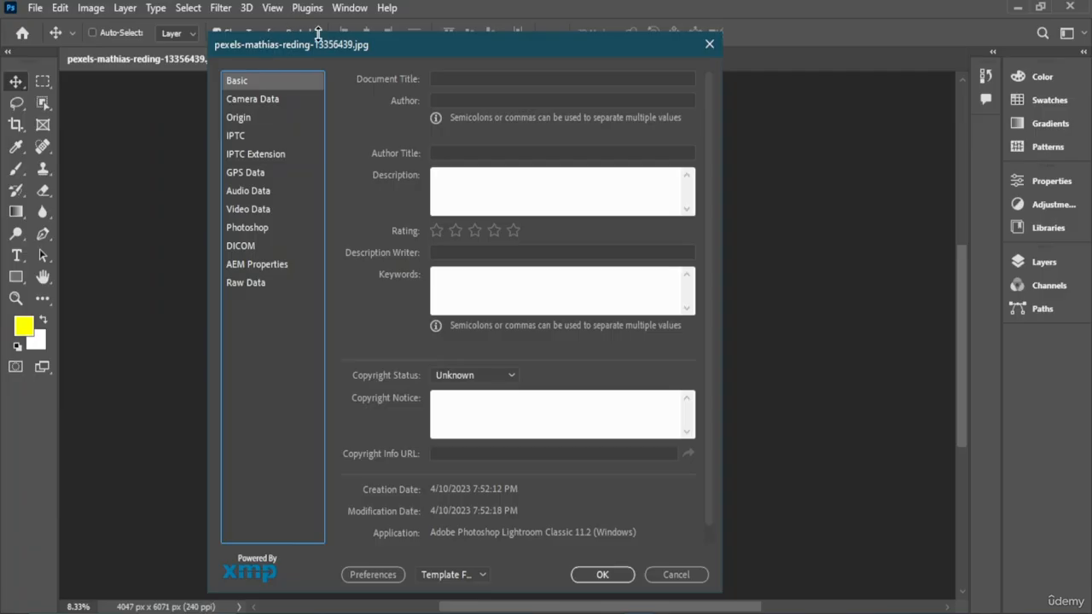
pyautogui.click(480, 176)
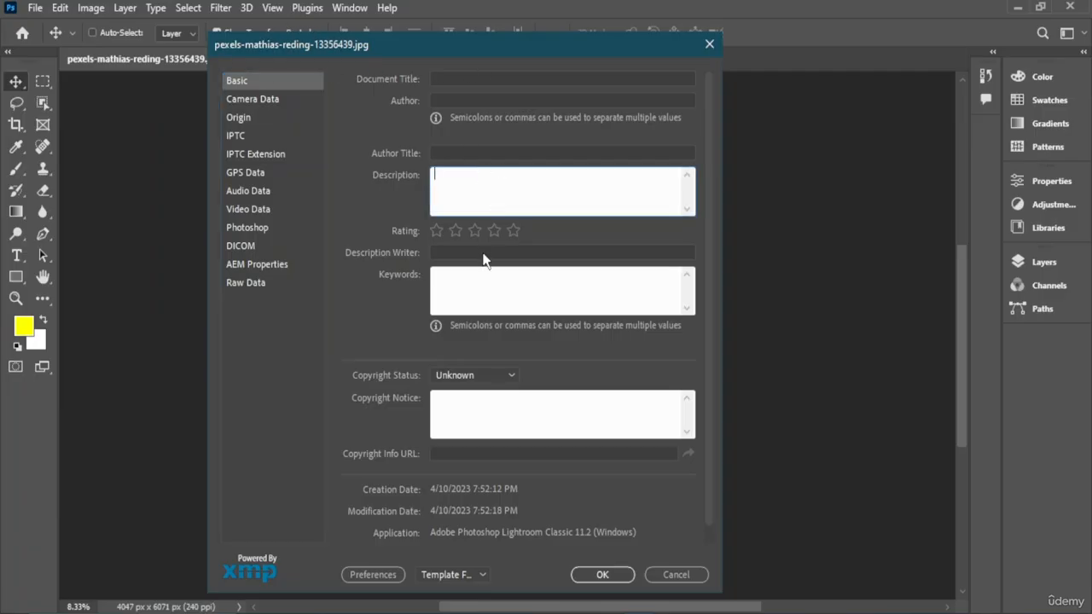
pyautogui.click(461, 78)
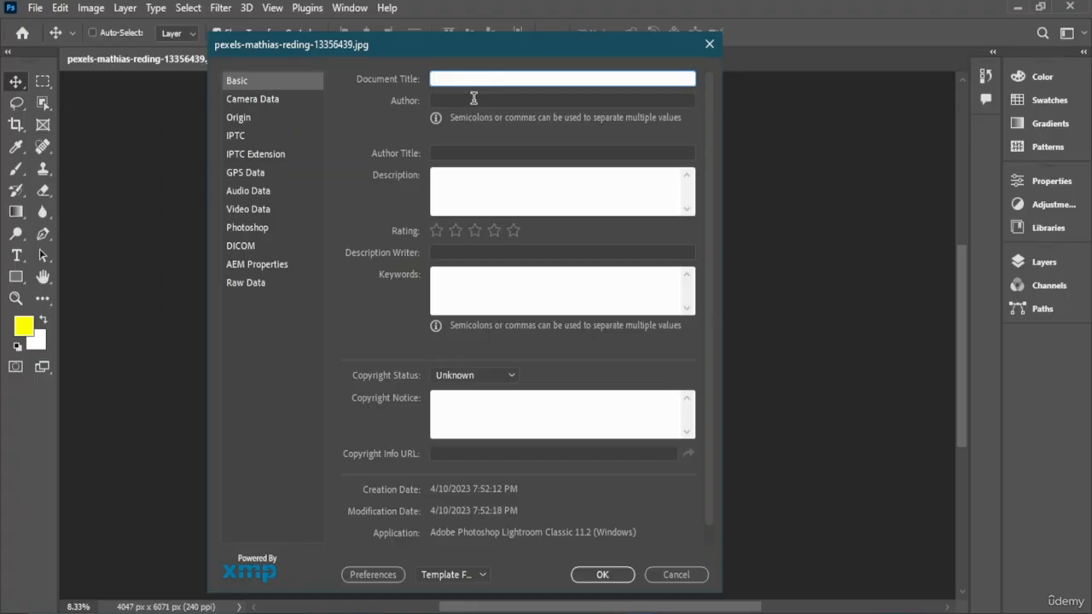
pyautogui.click(473, 100)
pyautogui.click(530, 419)
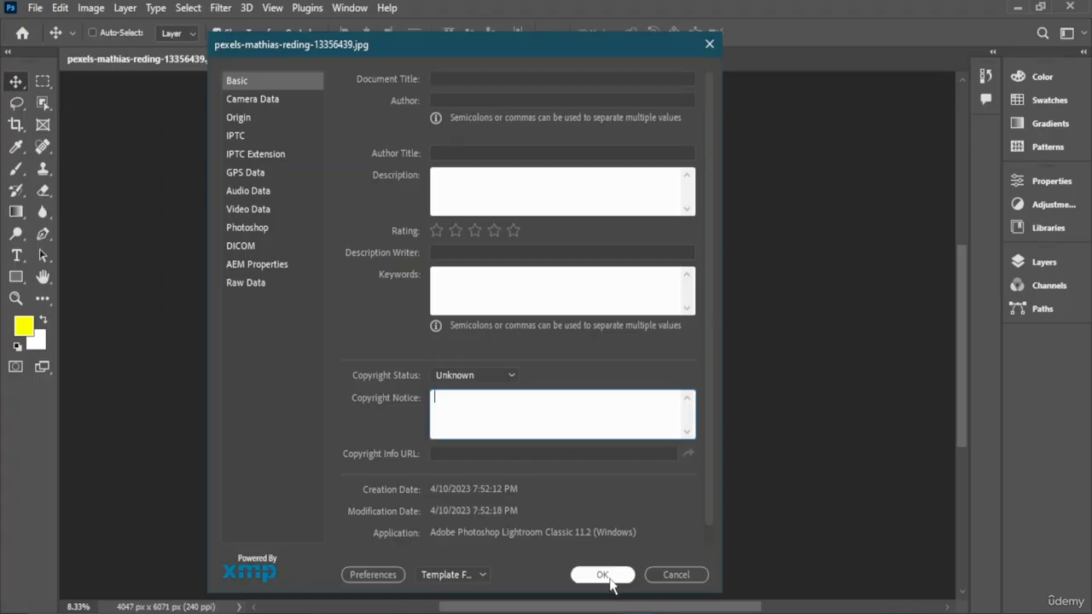
pyautogui.click(706, 43)
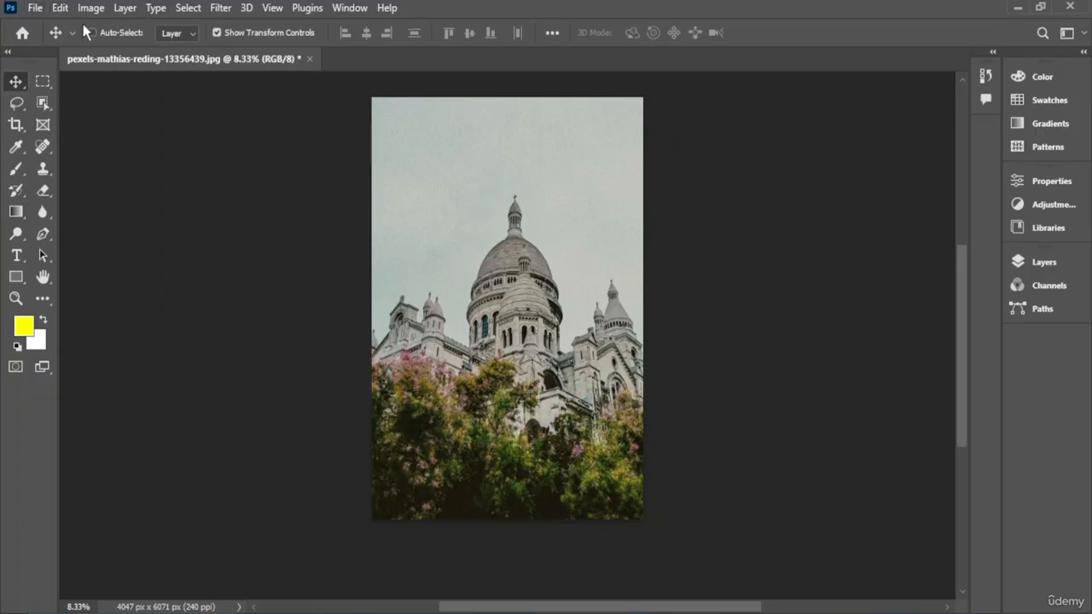
# - Try moving the photo's Background by converting it to a normal layer, then undo the moves
pyautogui.click(35, 8)
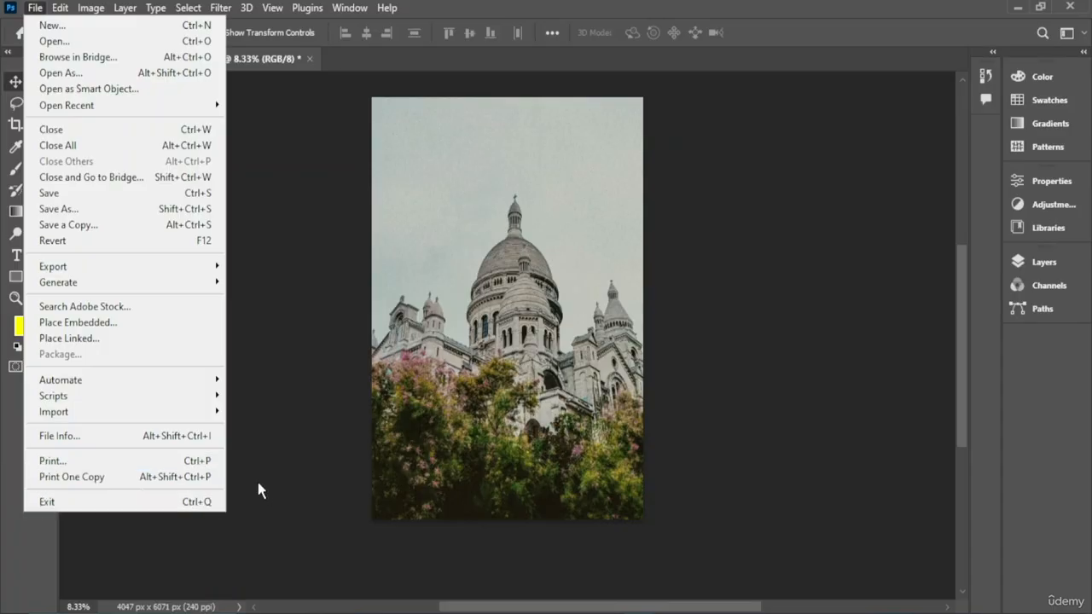
pyautogui.click(310, 174)
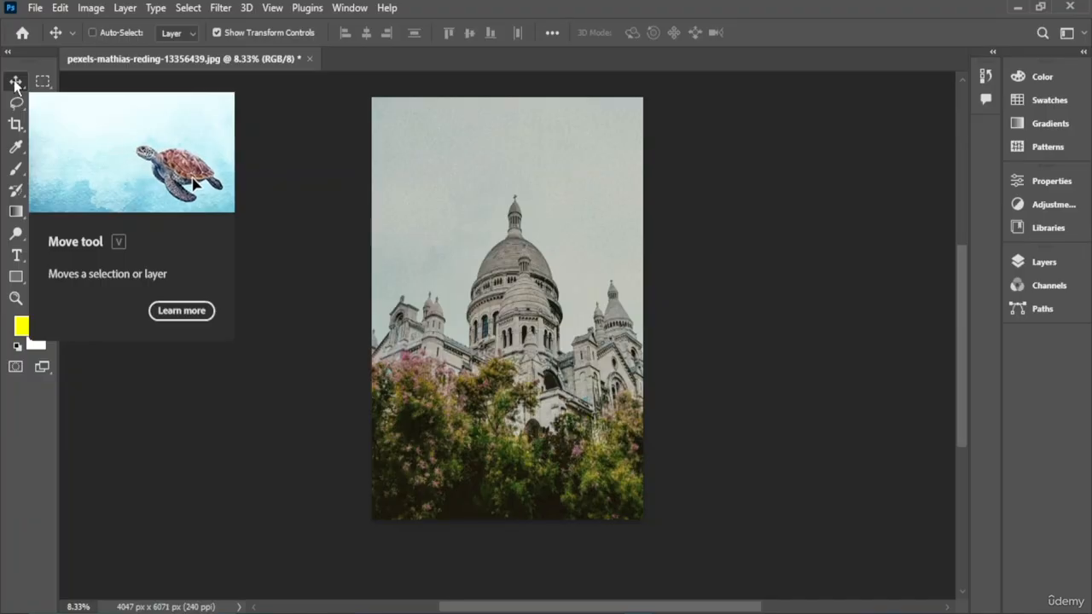
pyautogui.moveTo(415, 179); pyautogui.dragTo(619, 387)
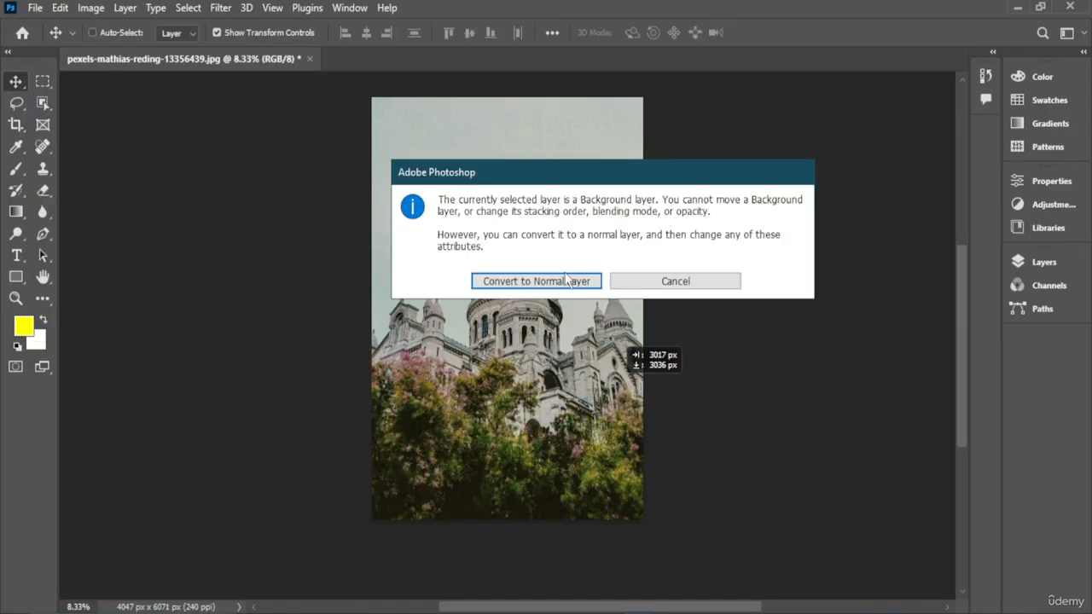
pyautogui.click(536, 282)
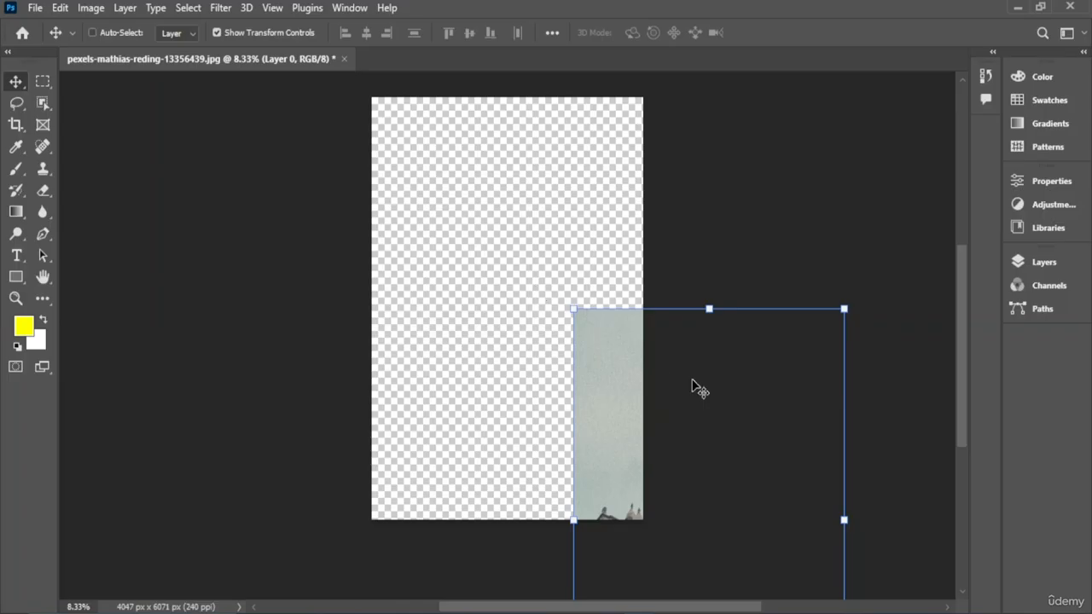
pyautogui.moveTo(697, 384); pyautogui.dragTo(490, 170)
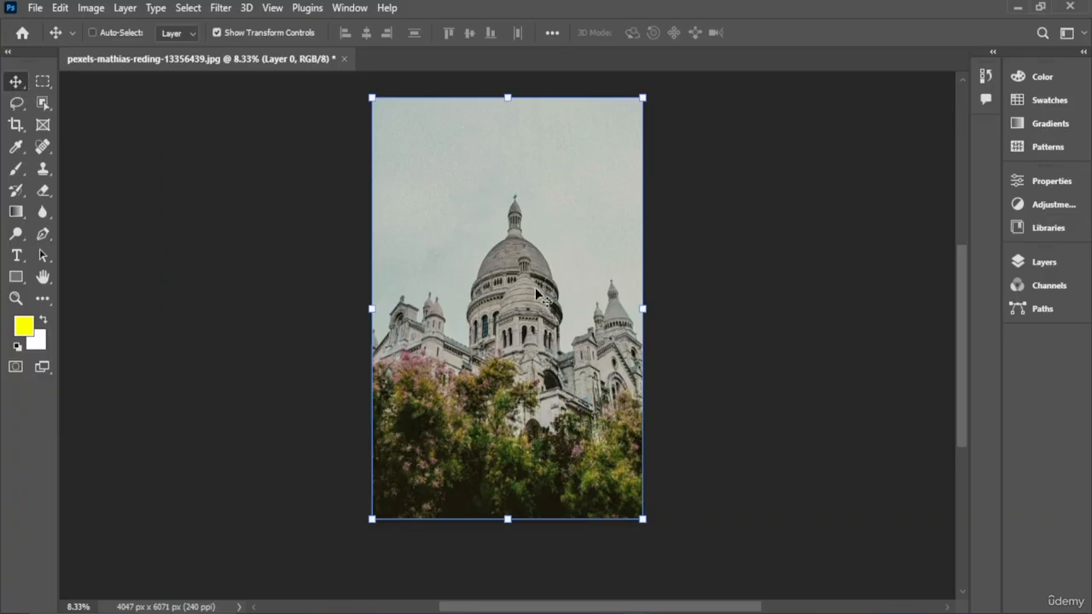
pyautogui.moveTo(546, 294)
pyautogui.mouseDown()
pyautogui.moveTo(411, 301)
pyautogui.moveTo(657, 339)
pyautogui.moveTo(505, 317)
pyautogui.moveTo(705, 420)
pyautogui.moveTo(389, 317)
pyautogui.moveTo(546, 277)
pyautogui.moveTo(558, 304)
pyautogui.moveTo(550, 296)
pyautogui.mouseUp()
pyautogui.hotkey('ctrl', 'z')
pyautogui.hotkey('ctrl', 'z')
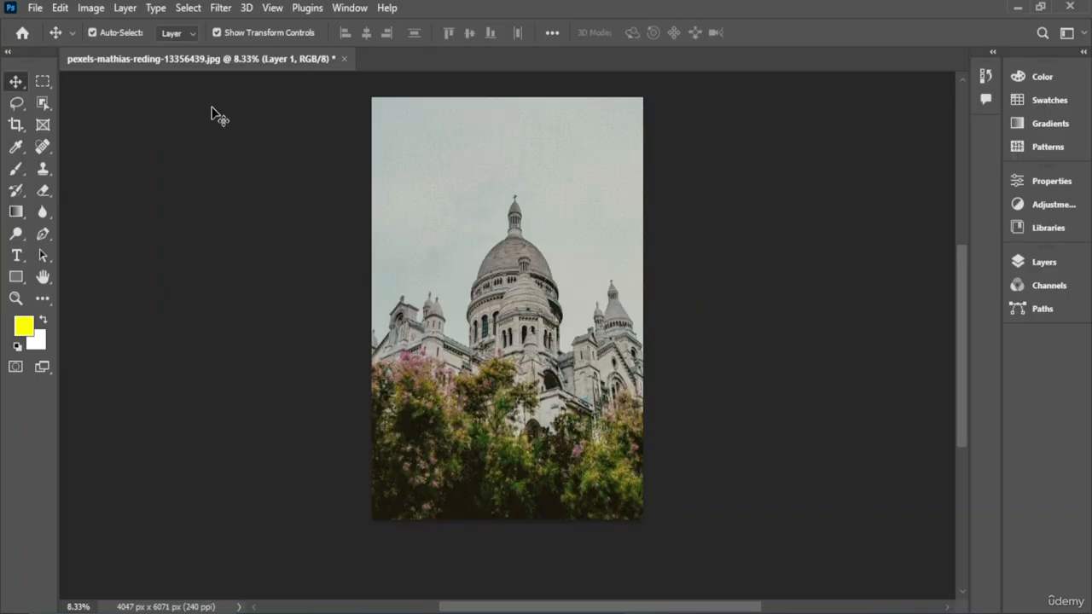
# - Try drawing an artboard about 2873 × 3647 px around the dome, then undo it
pyautogui.rightClick(16, 82)
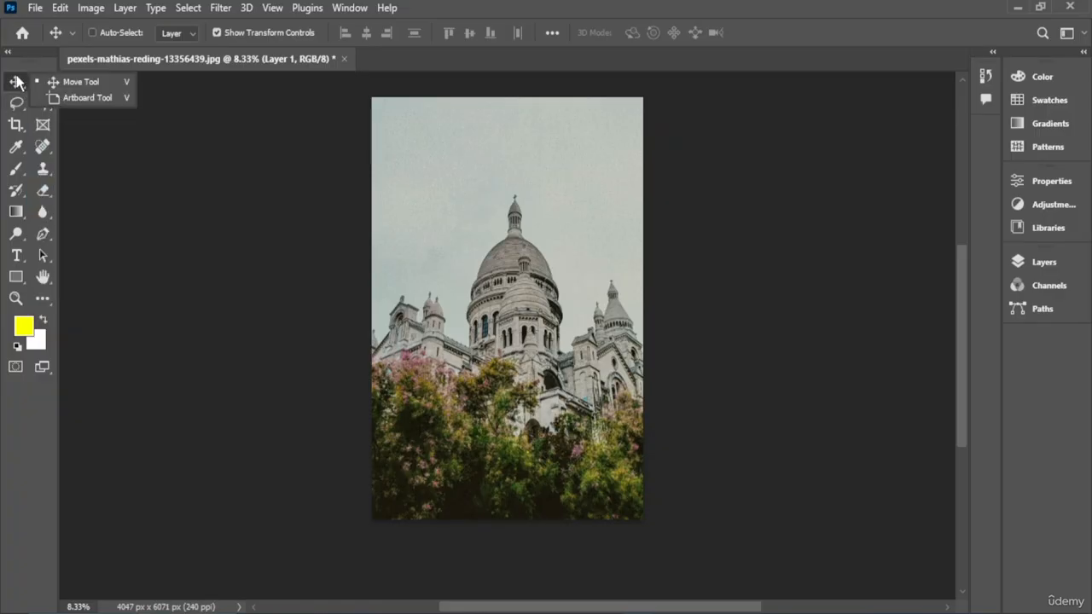
pyautogui.click(94, 102)
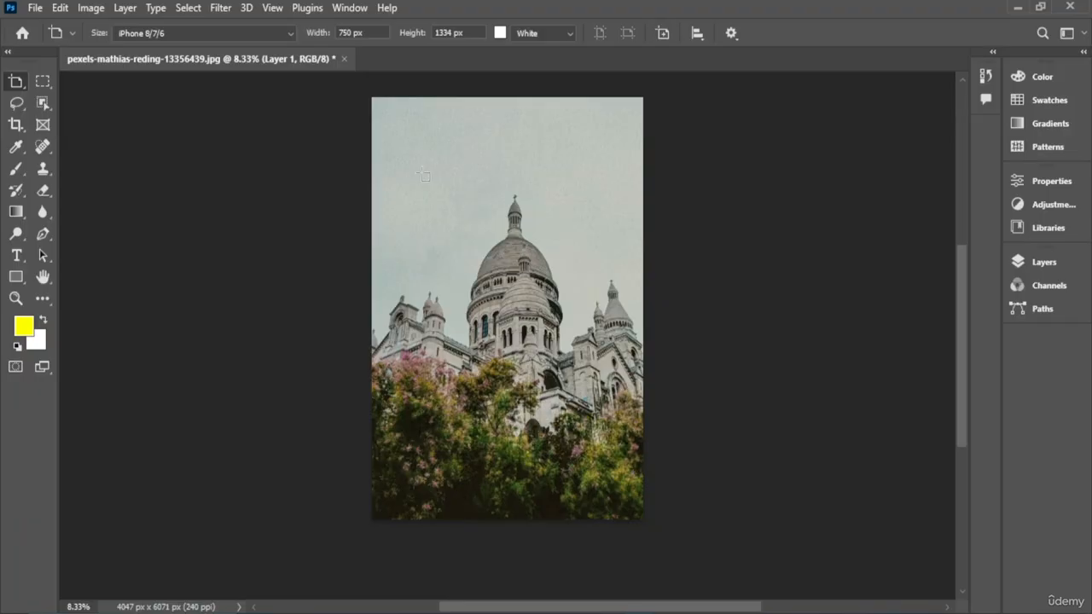
pyautogui.moveTo(416, 168); pyautogui.dragTo(609, 411)
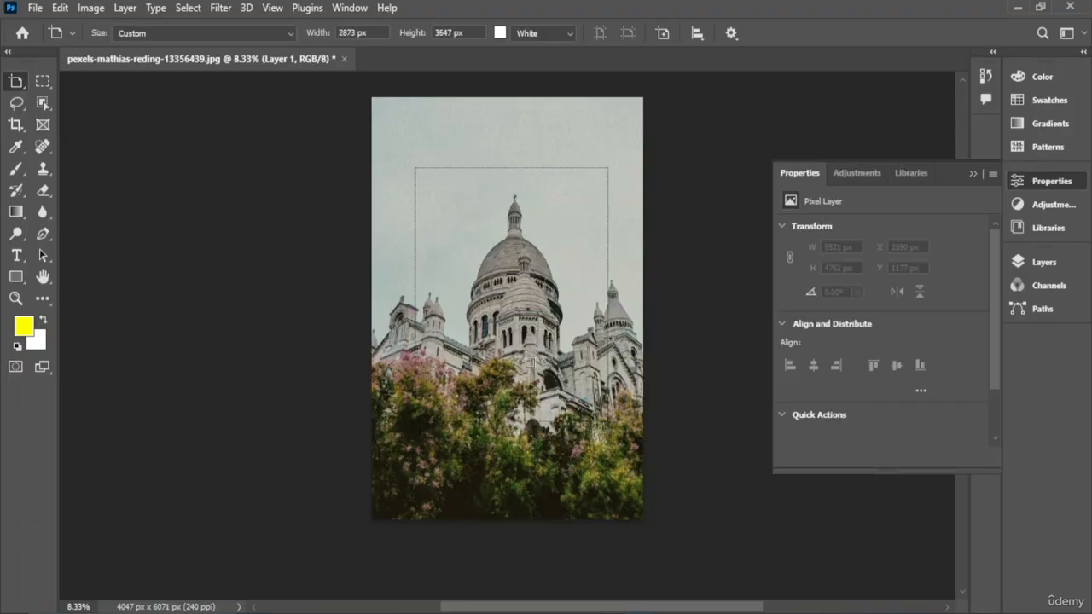
pyautogui.press('v')
pyautogui.moveTo(488, 281)
pyautogui.mouseDown()
pyautogui.moveTo(387, 236)
pyautogui.moveTo(475, 278)
pyautogui.moveTo(487, 260)
pyautogui.mouseUp()
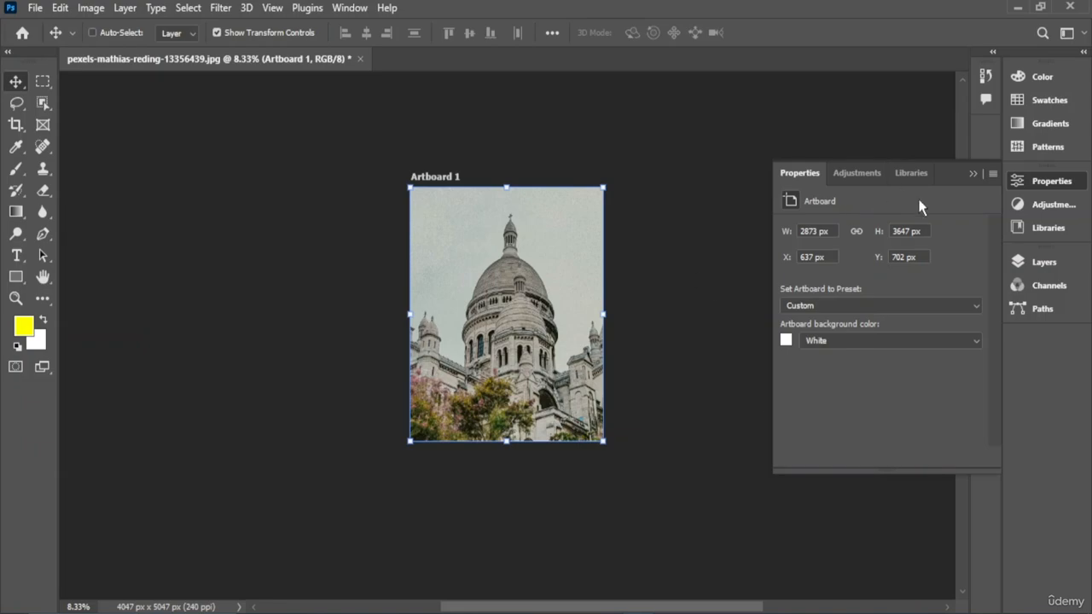
pyautogui.click(853, 172)
pyautogui.click(856, 173)
pyautogui.hotkey('ctrl', 'z')
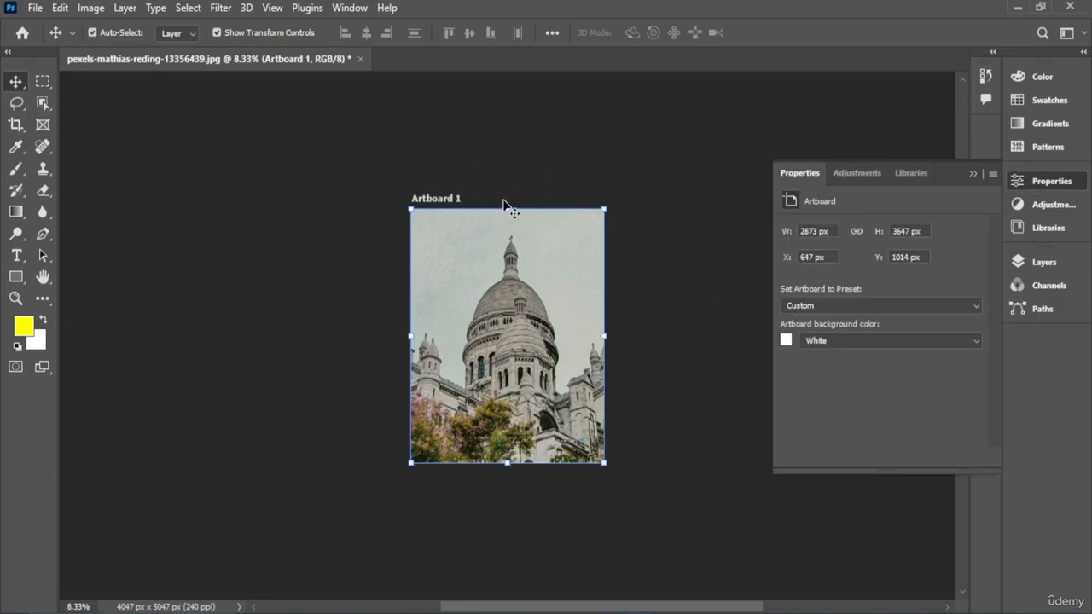
pyautogui.hotkey('ctrl', 'z')
# - Collapse the Properties panel and draw a rectangular marquee selection in the sky above the dome
pyautogui.click(1046, 186)
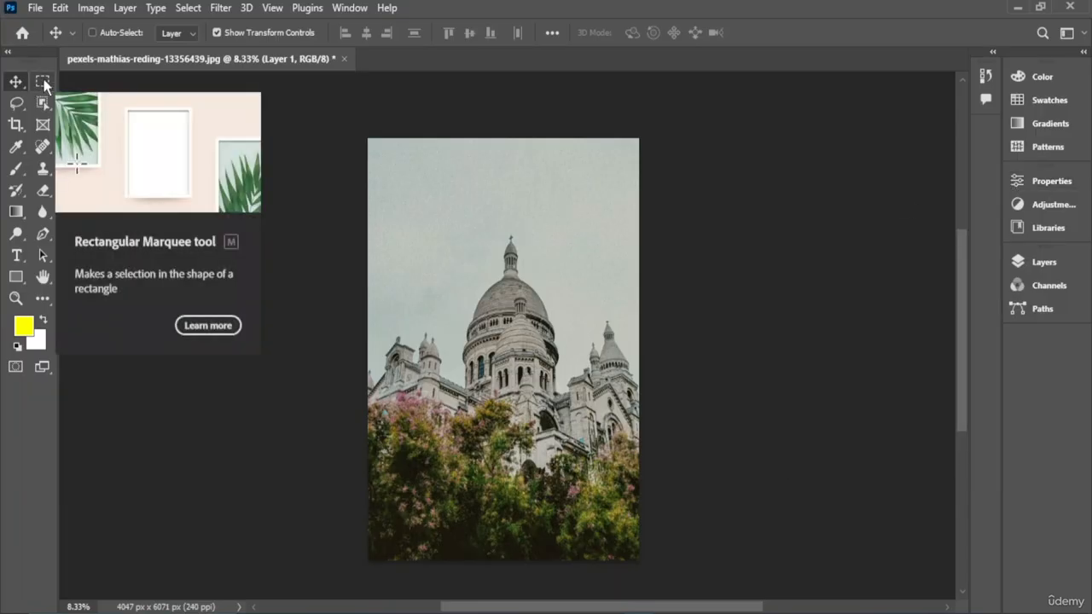
pyautogui.moveTo(43, 83); pyautogui.dragTo(94, 81)
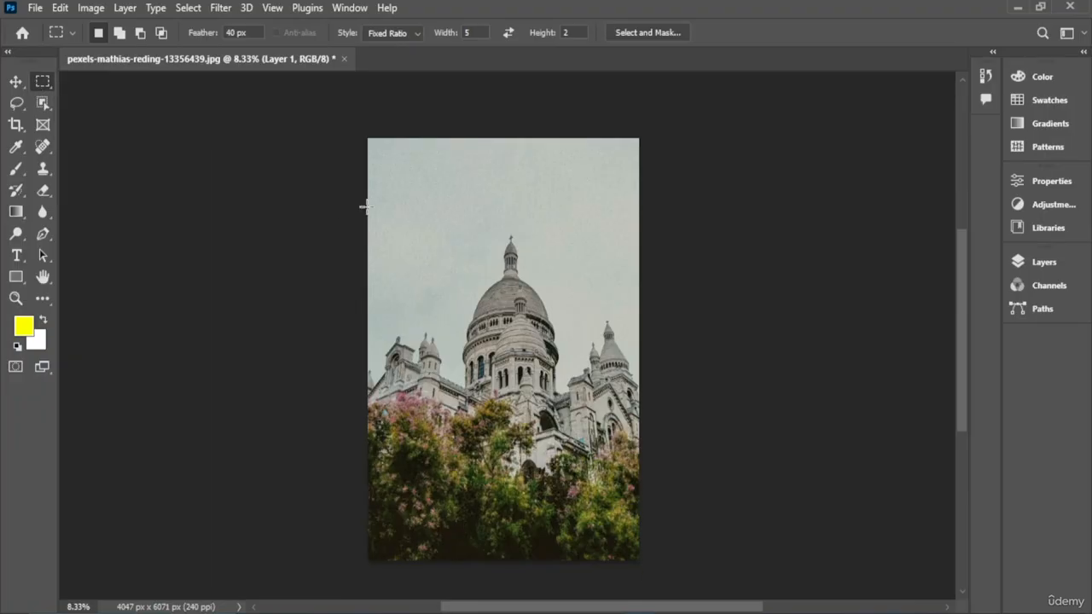
pyautogui.moveTo(377, 199); pyautogui.dragTo(561, 159)
pyautogui.scroll(5, 597, 161)
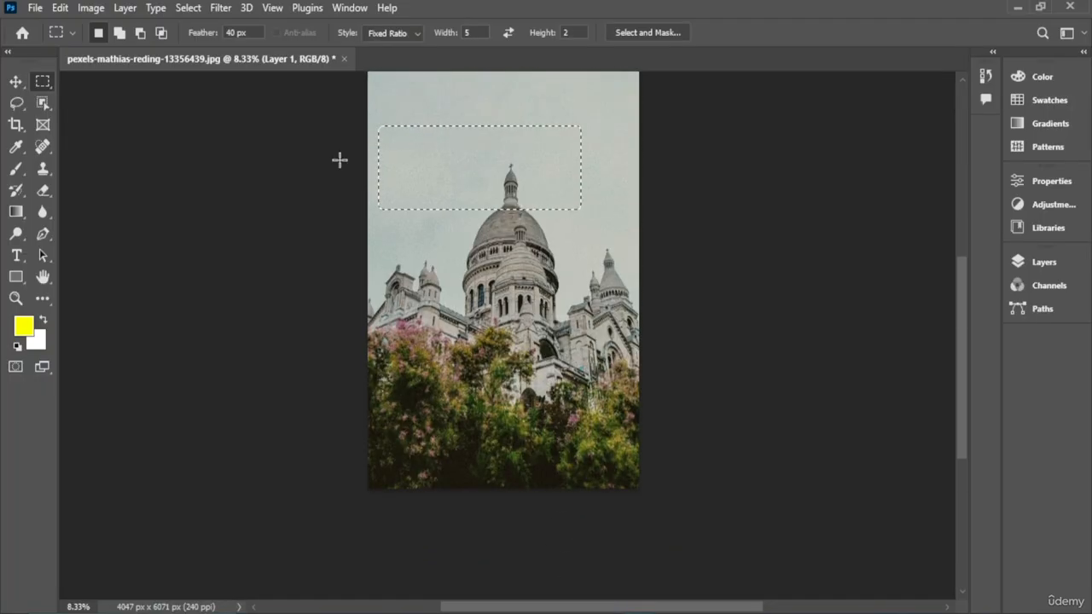
# - Deselect, then draw a fixed-ratio rectangular marquee selection around the dome with the Rectangular Marquee Tool
pyautogui.hotkey('ctrl', 'd')
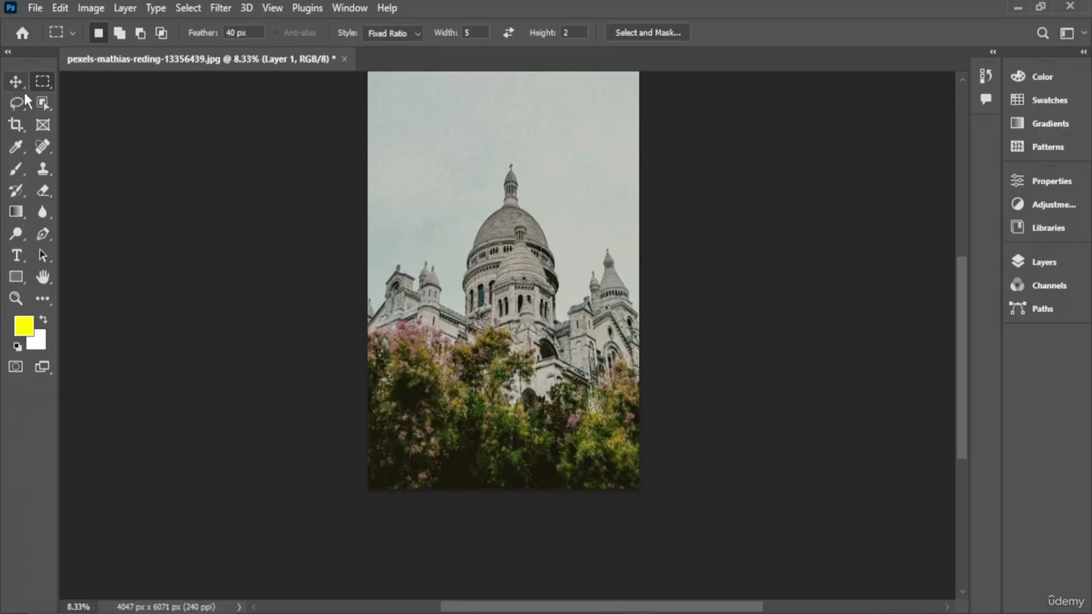
pyautogui.rightClick(37, 88)
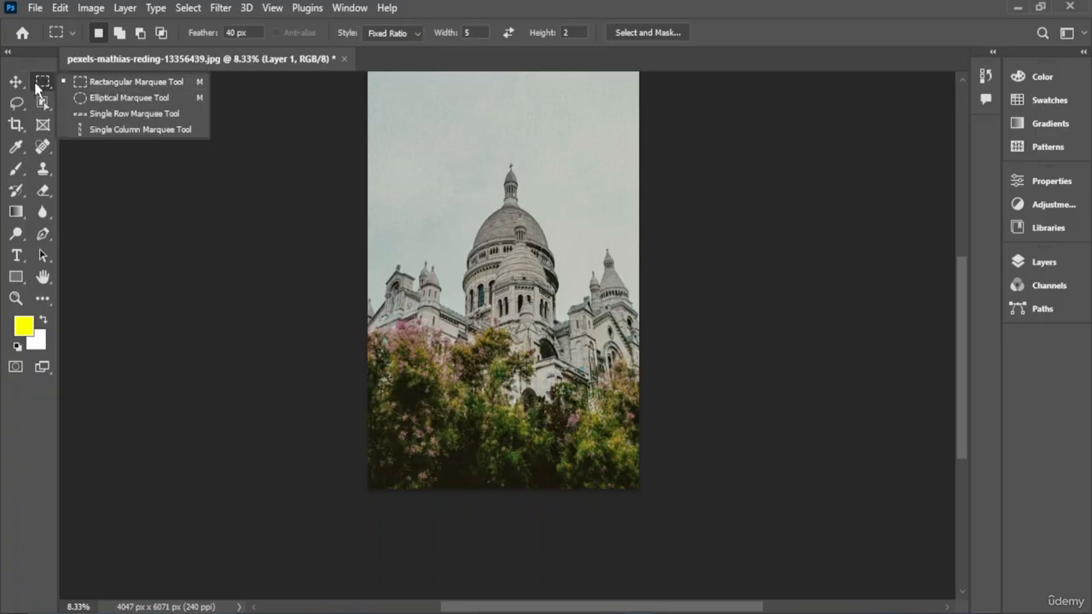
pyautogui.click(145, 82)
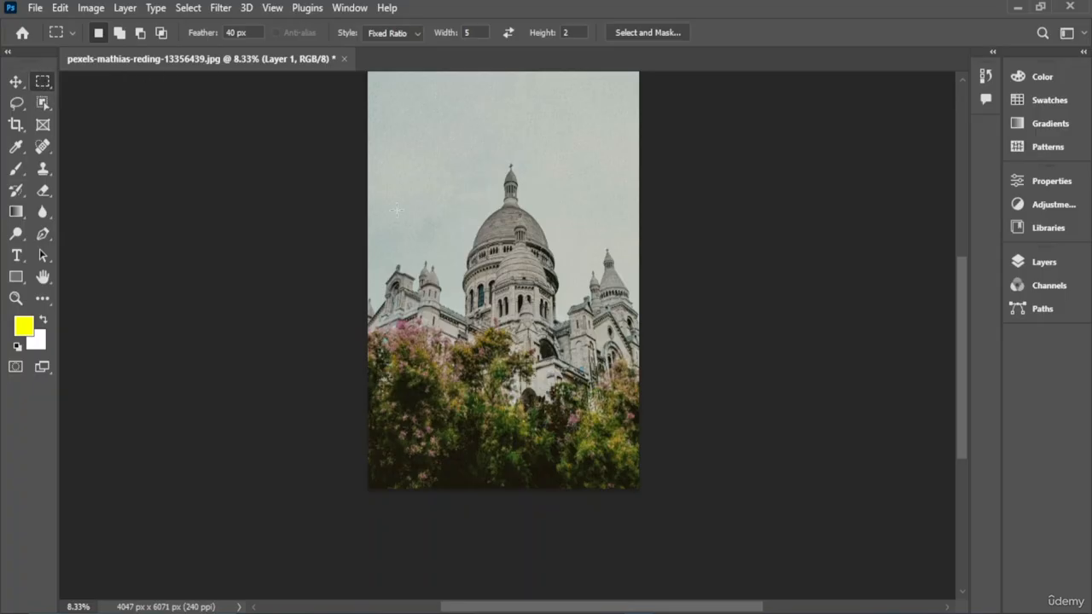
pyautogui.moveTo(397, 210); pyautogui.dragTo(589, 483)
pyautogui.moveTo(477, 245); pyautogui.dragTo(509, 239)
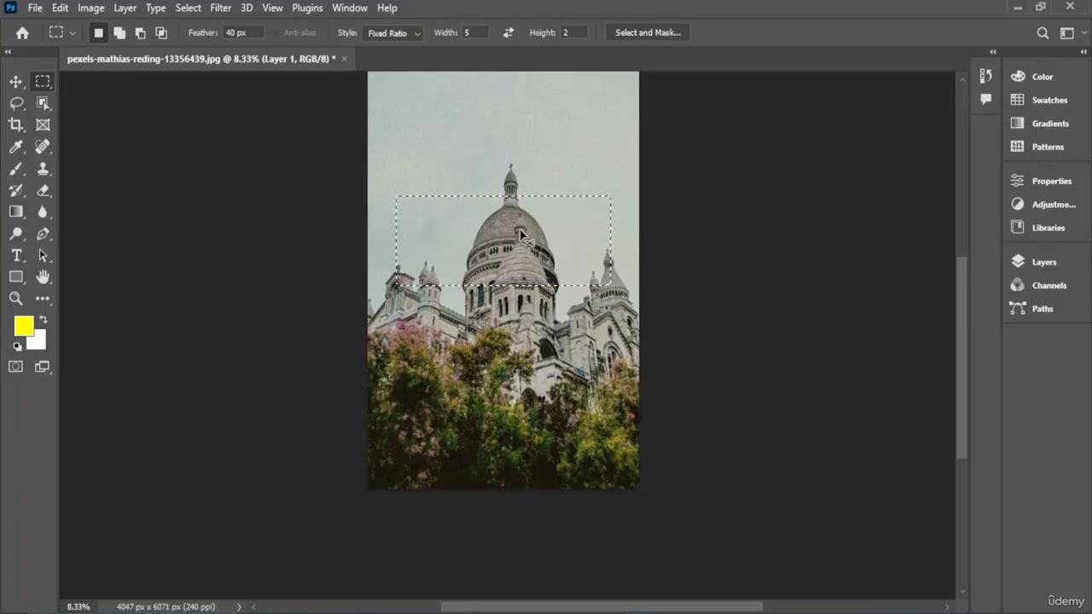
# - Copy the selection and try to drag a duplicate of it, dismiss the error, and move the marquee lower over the dome
pyautogui.hotkey('ctrl', 'c')
pyautogui.click(530, 243)
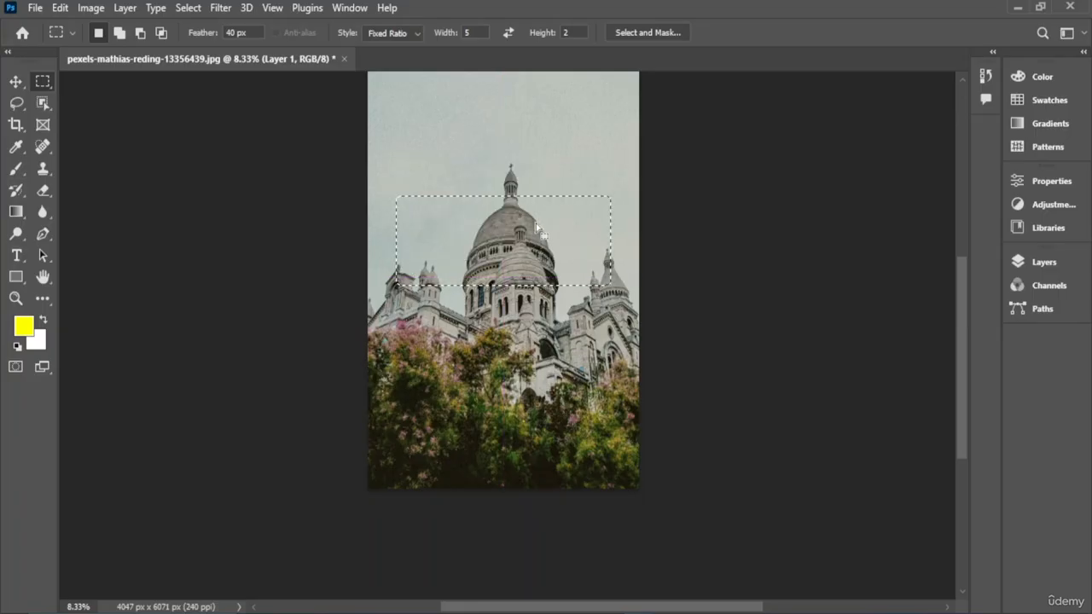
pyautogui.press('alt')
pyautogui.moveTo(522, 220); pyautogui.dragTo(514, 162)
pyautogui.moveTo(452, 252); pyautogui.dragTo(456, 213)
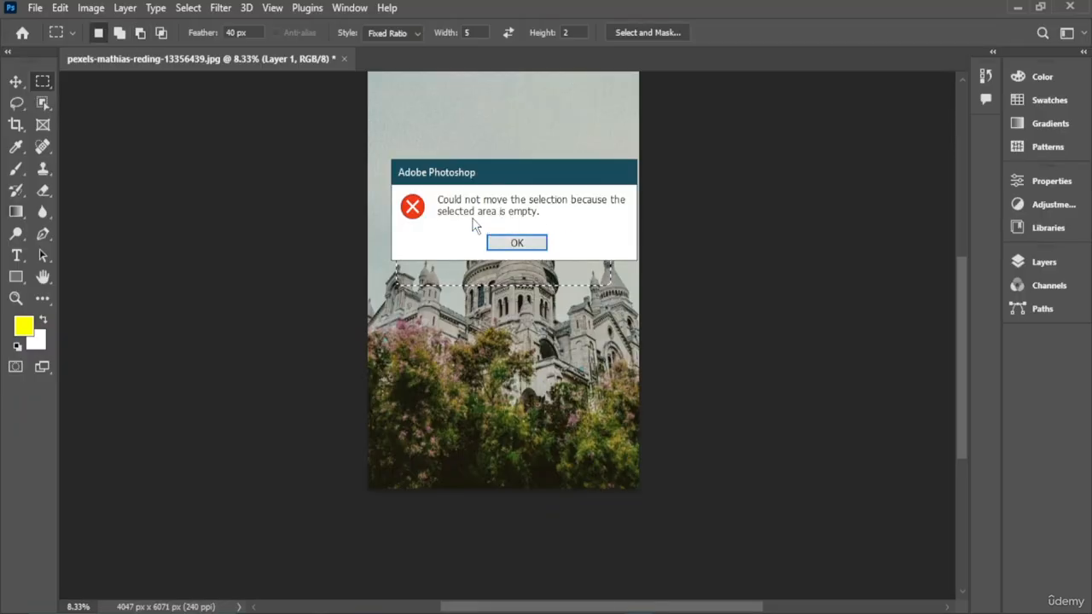
pyautogui.click(515, 242)
pyautogui.moveTo(463, 259); pyautogui.dragTo(463, 294)
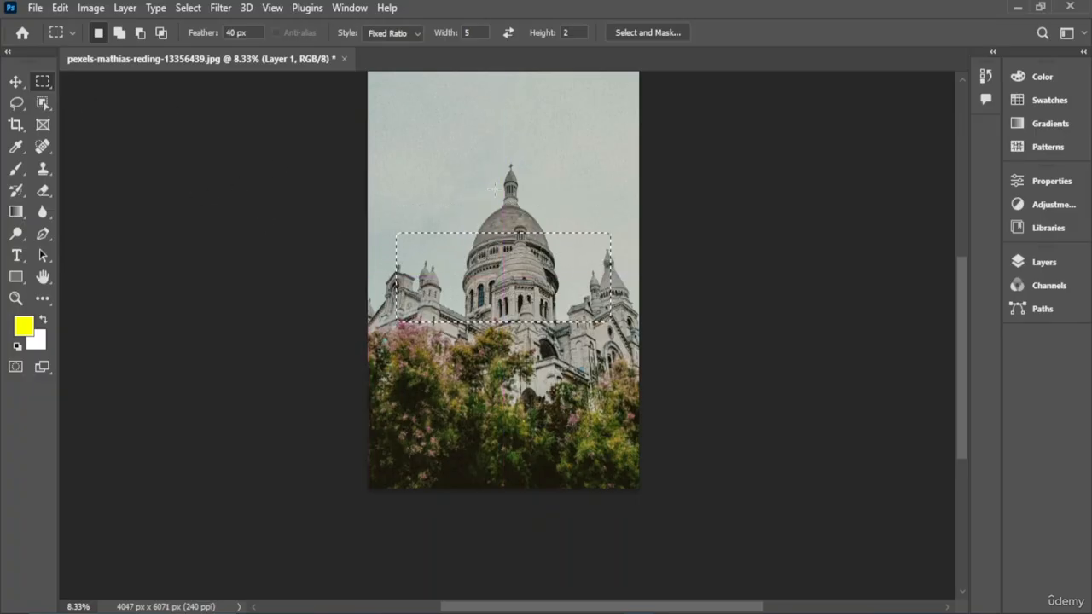
# - Switch to the Elliptical Marquee Tool and draw an oval selection around the dome, nudging it slightly down
pyautogui.rightClick(41, 84)
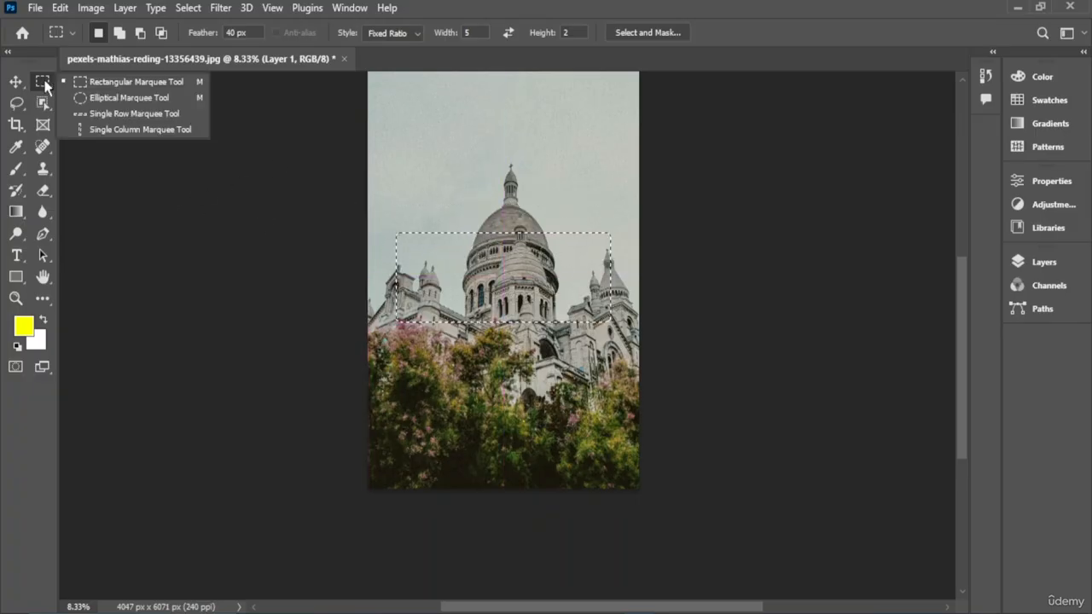
pyautogui.click(117, 99)
pyautogui.moveTo(412, 137); pyautogui.dragTo(473, 191)
pyautogui.moveTo(511, 222); pyautogui.dragTo(568, 406)
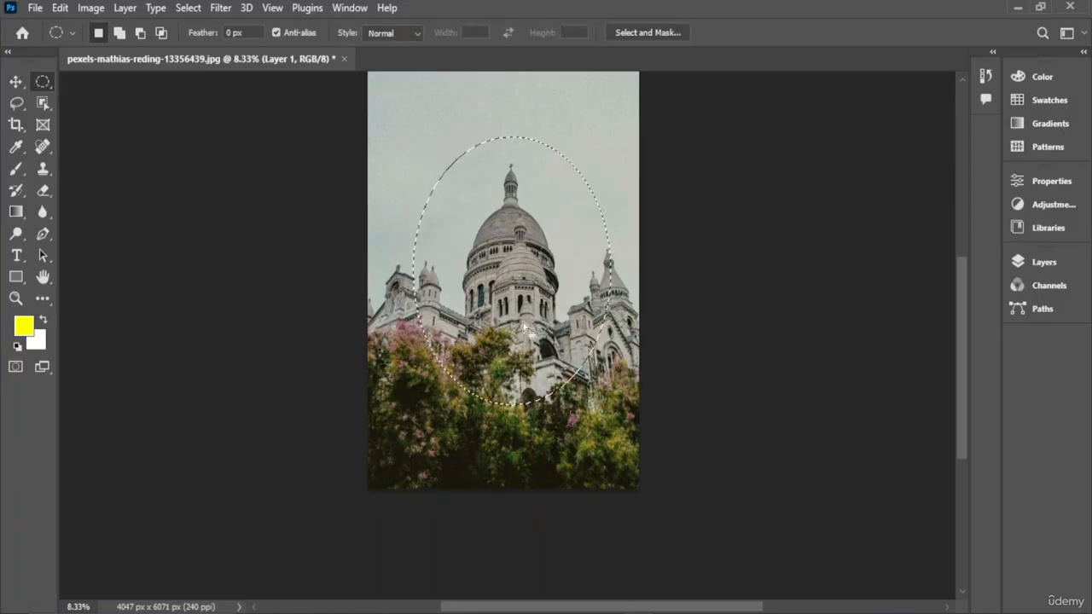
pyautogui.moveTo(522, 323); pyautogui.dragTo(523, 338)
# - Make a one-pixel row selection across the lower part of the photo with the Single Row Marquee Tool
pyautogui.rightClick(43, 91)
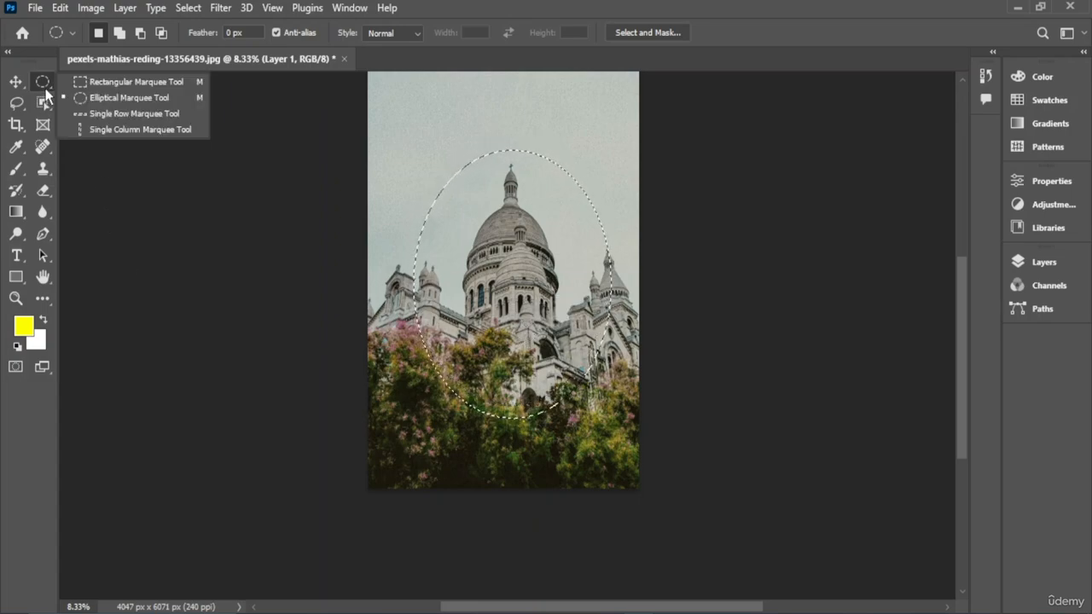
pyautogui.click(136, 113)
pyautogui.moveTo(360, 128); pyautogui.dragTo(601, 198)
pyautogui.moveTo(593, 239); pyautogui.dragTo(391, 420)
pyautogui.scroll(3, 560, 324)
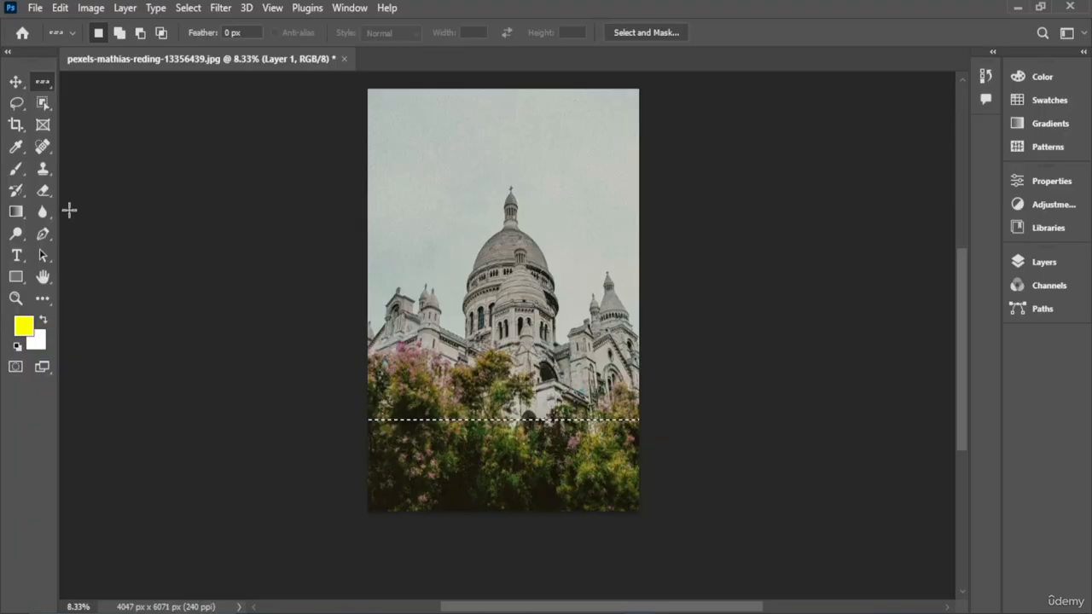
# - Make a one-pixel column selection along the photo's edge with the Single Column Marquee Tool
pyautogui.click(44, 84)
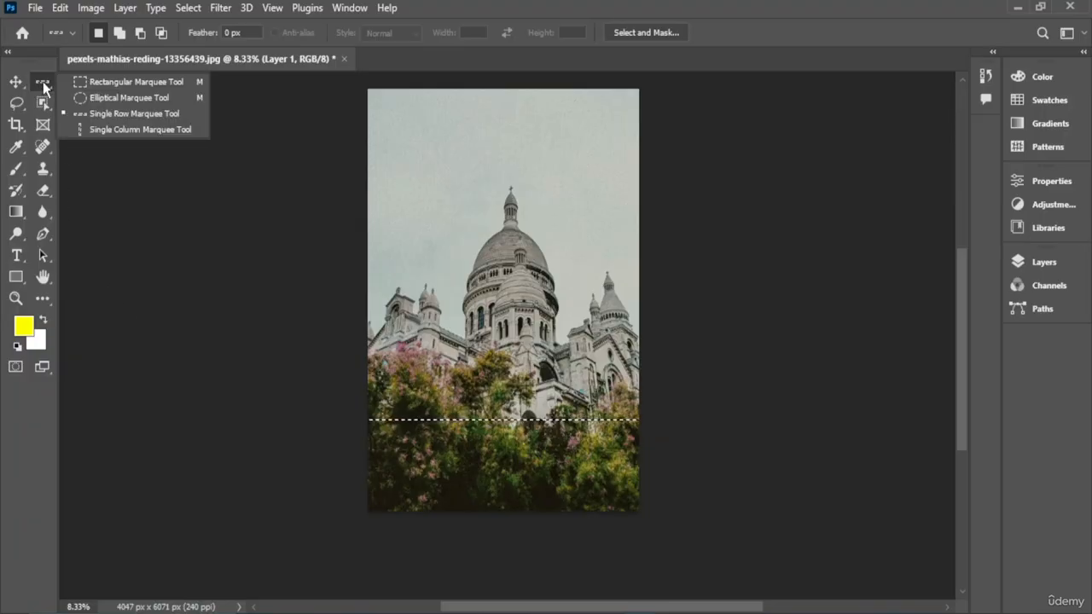
pyautogui.click(107, 130)
pyautogui.moveTo(402, 85); pyautogui.dragTo(645, 382)
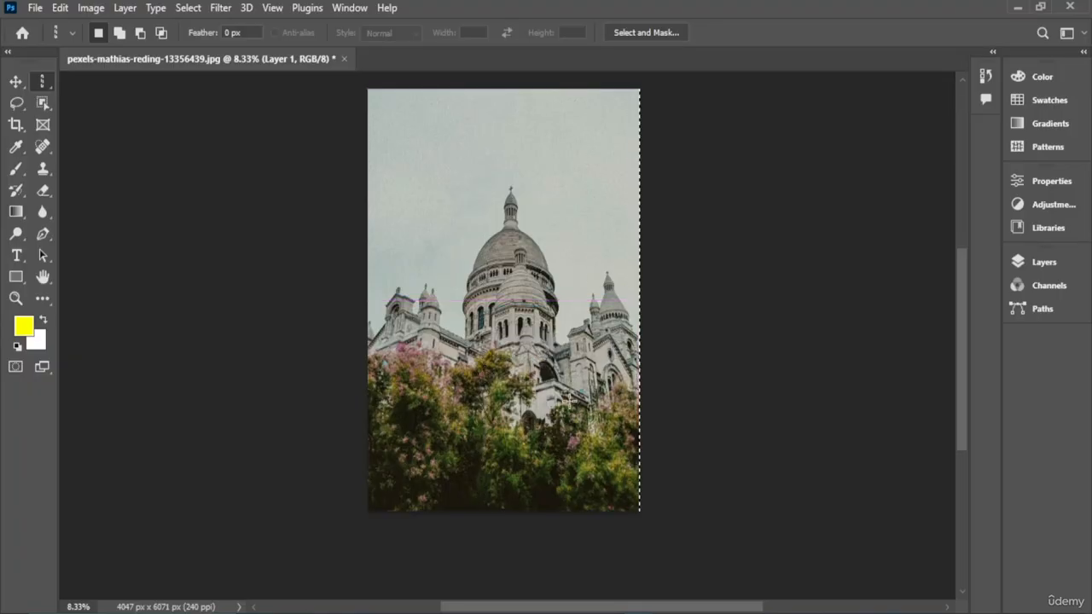
pyautogui.rightClick(38, 82)
pyautogui.click(16, 83)
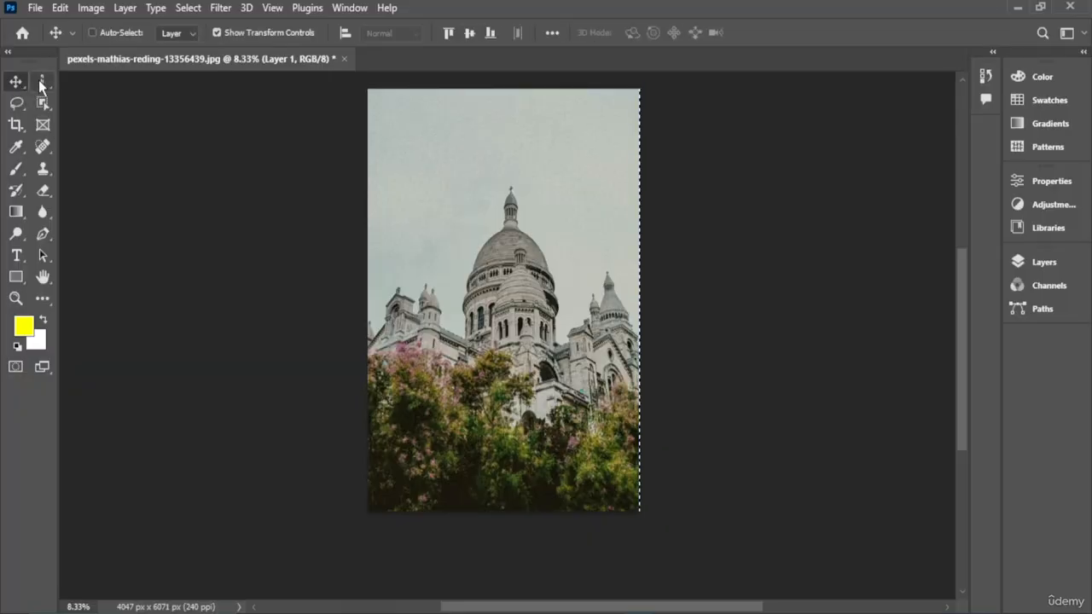
pyautogui.click(40, 79)
pyautogui.click(15, 82)
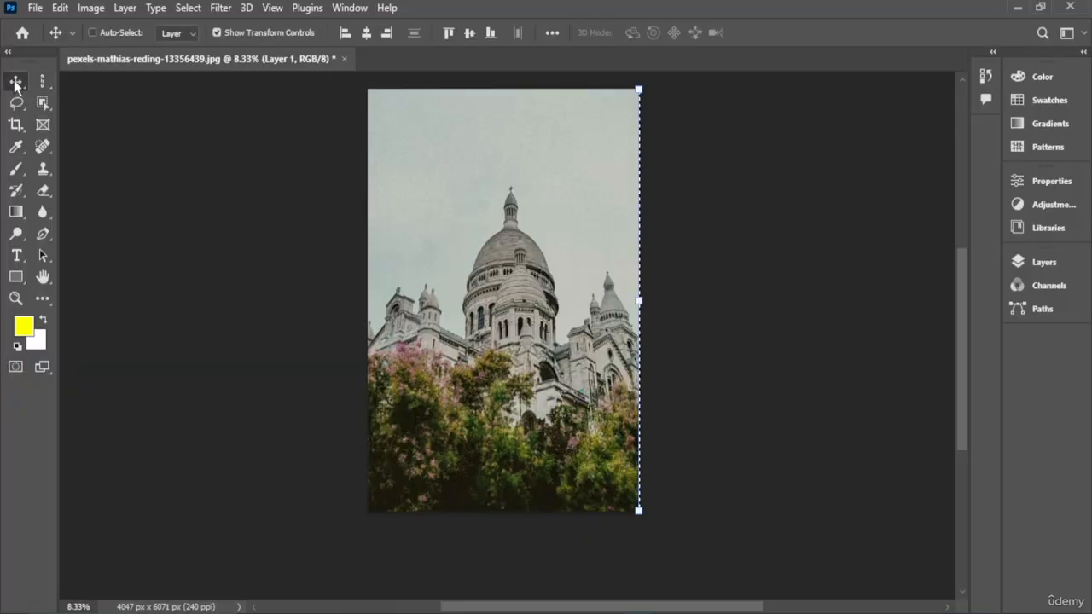
# - Switch to the Lasso Tool and draw a freehand selection around the dome, undoing an accidental deselect
pyautogui.click(16, 102)
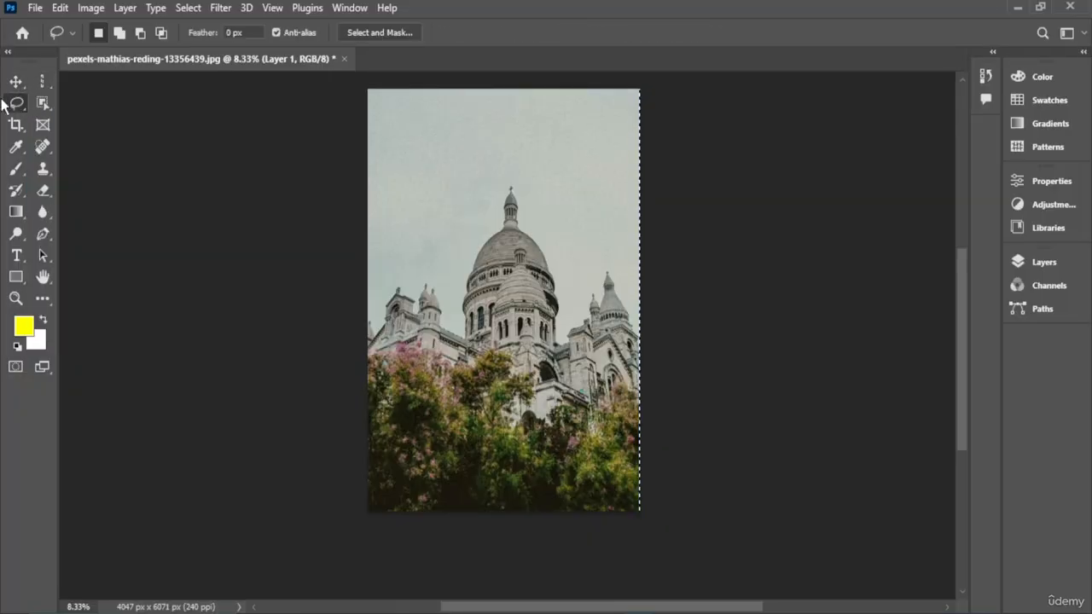
pyautogui.rightClick(26, 102)
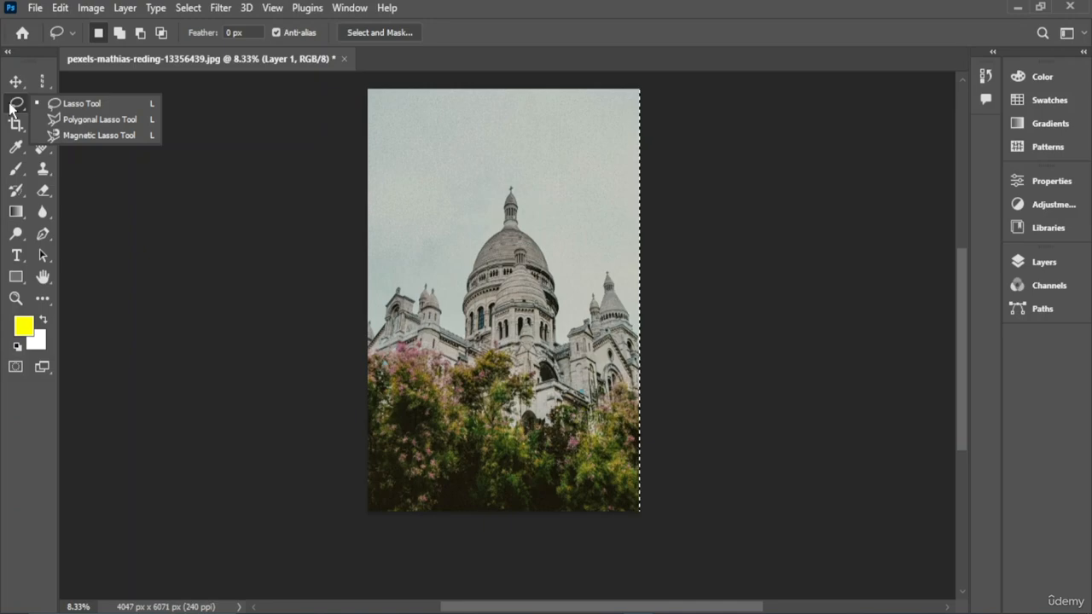
pyautogui.click(11, 106)
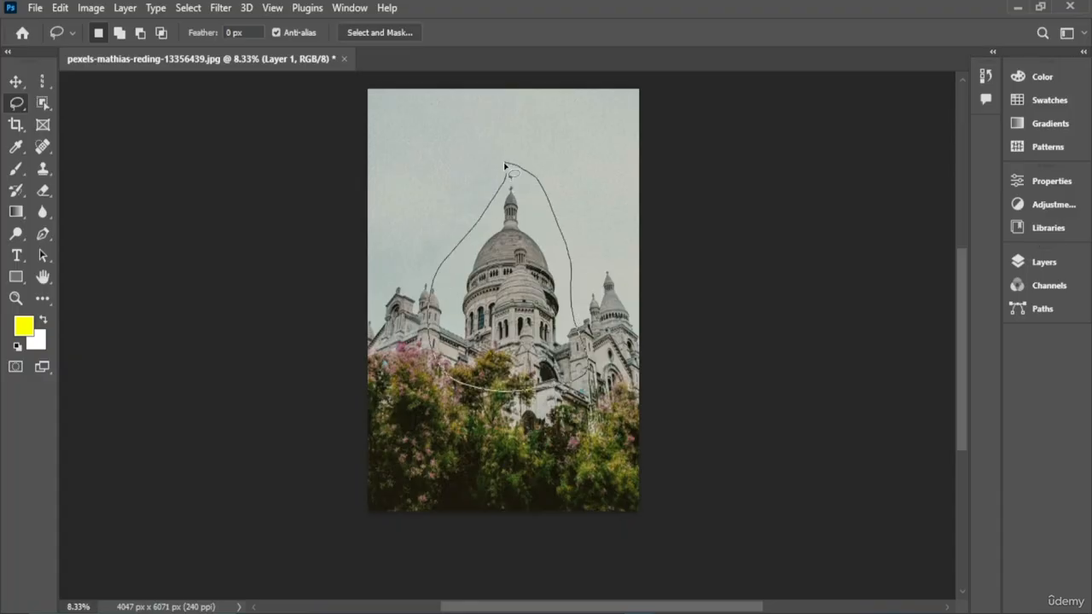
pyautogui.moveTo(501, 207); pyautogui.dragTo(500, 203)
pyautogui.moveTo(510, 303)
pyautogui.mouseDown()
pyautogui.moveTo(403, 282)
pyautogui.moveTo(549, 280)
pyautogui.moveTo(512, 301)
pyautogui.moveTo(471, 281)
pyautogui.moveTo(509, 294)
pyautogui.moveTo(425, 229)
pyautogui.moveTo(450, 249)
pyautogui.moveTo(501, 242)
pyautogui.moveTo(520, 267)
pyautogui.mouseUp()
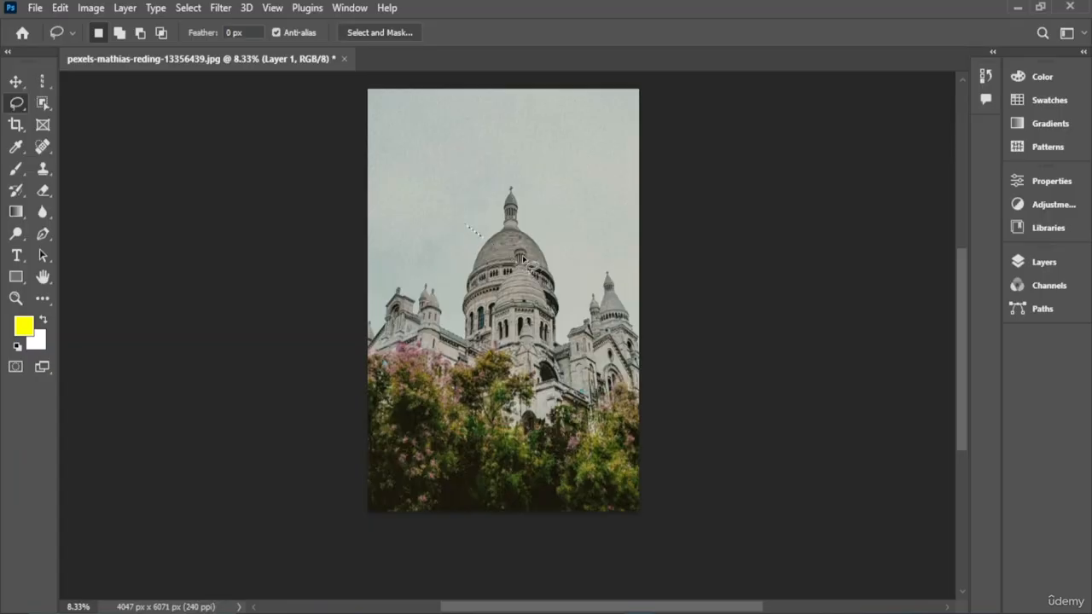
pyautogui.hotkey('ctrl', 'z')
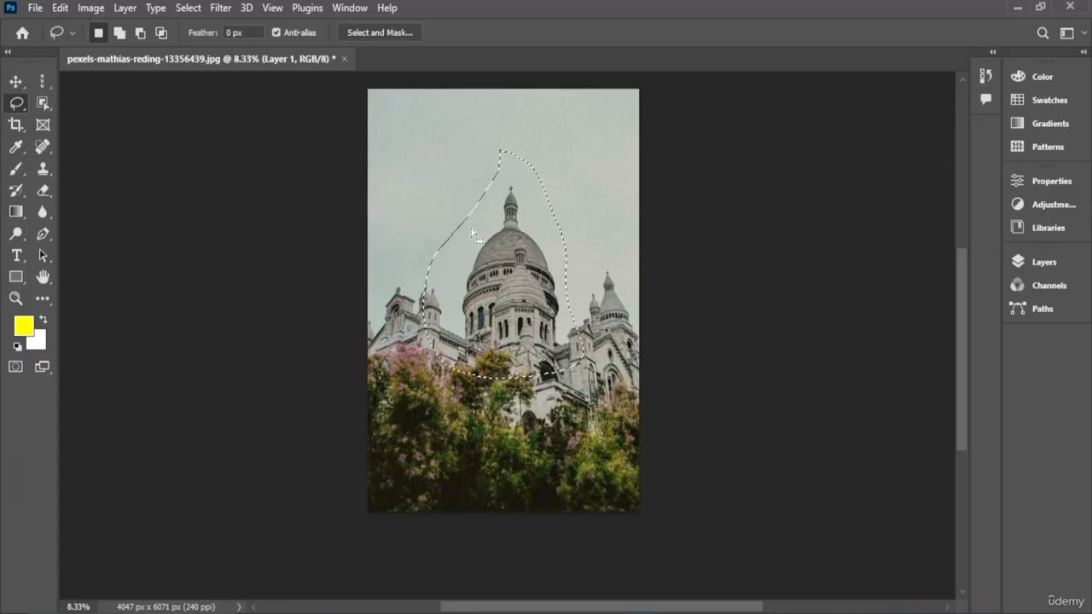
# - Try moving the lasso selection with the Move tool, dismiss the error, then deselect and undo
pyautogui.press('alt')
pyautogui.click(24, 83)
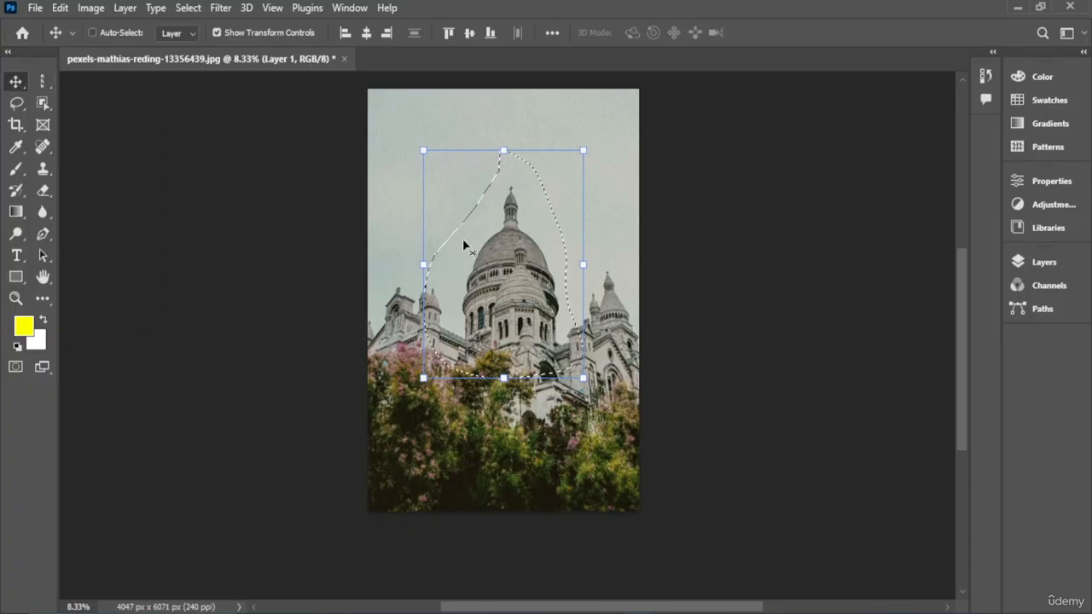
pyautogui.moveTo(470, 248)
pyautogui.mouseDown()
pyautogui.moveTo(511, 264)
pyautogui.moveTo(460, 247)
pyautogui.mouseUp()
pyautogui.click(517, 245)
pyautogui.click(517, 244)
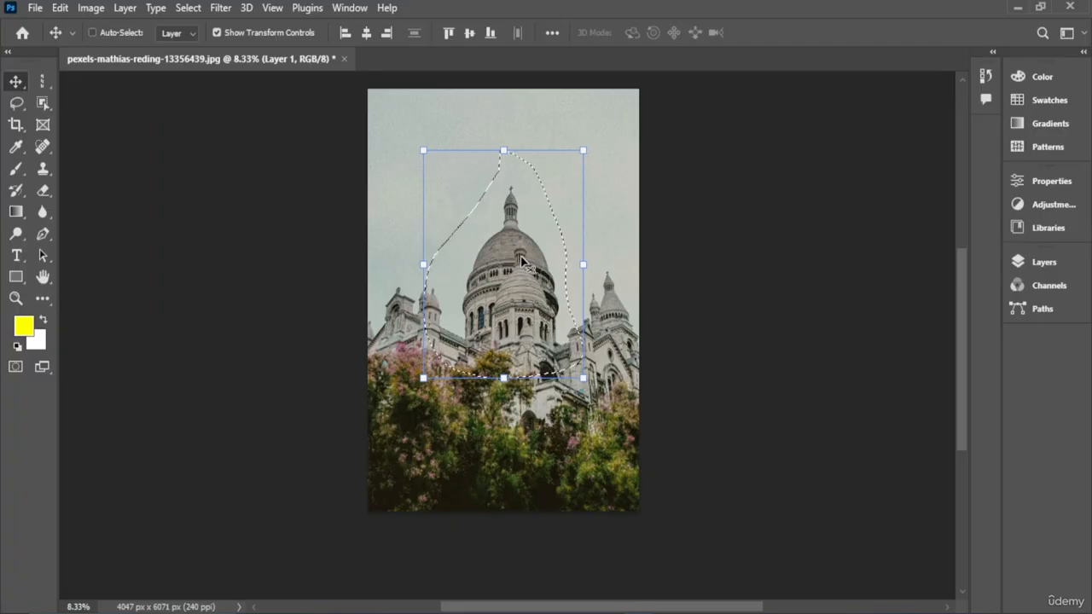
pyautogui.click(522, 257)
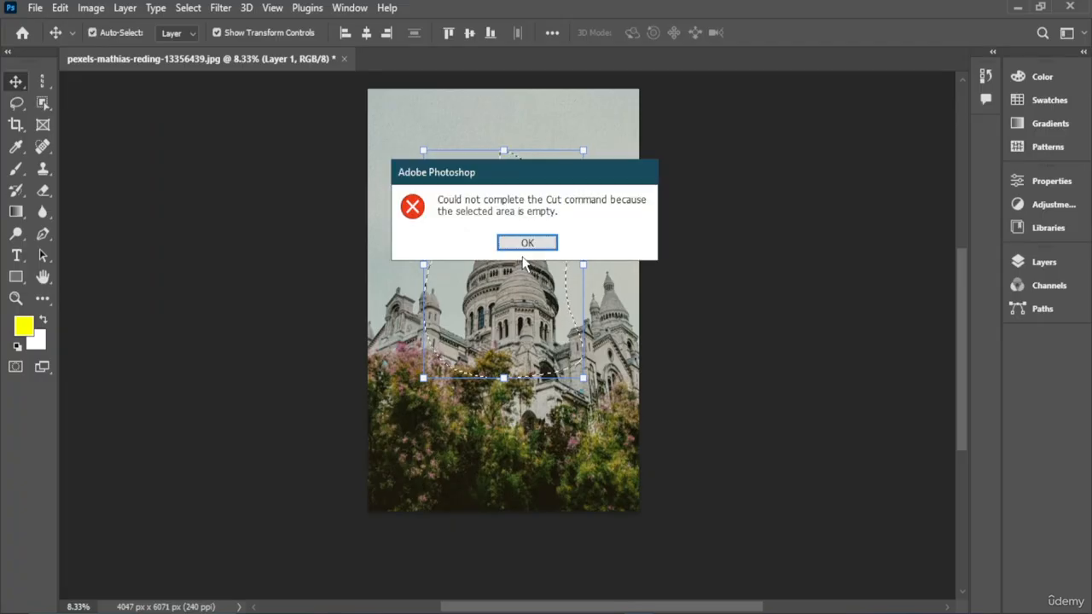
pyautogui.click(520, 244)
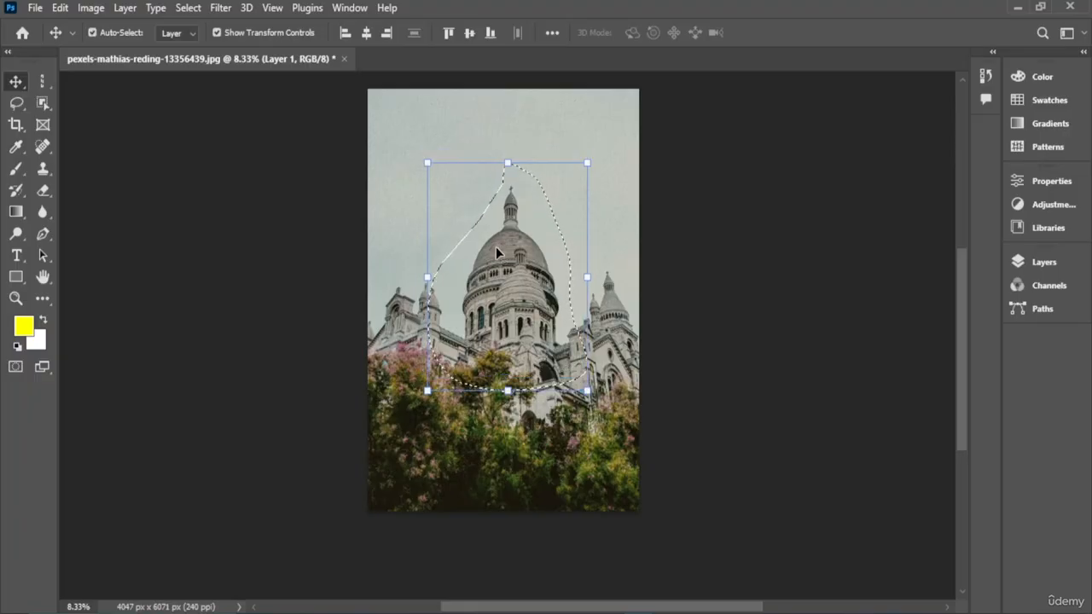
pyautogui.hotkey('ctrl', 'd')
pyautogui.hotkey('ctrl', 'z')
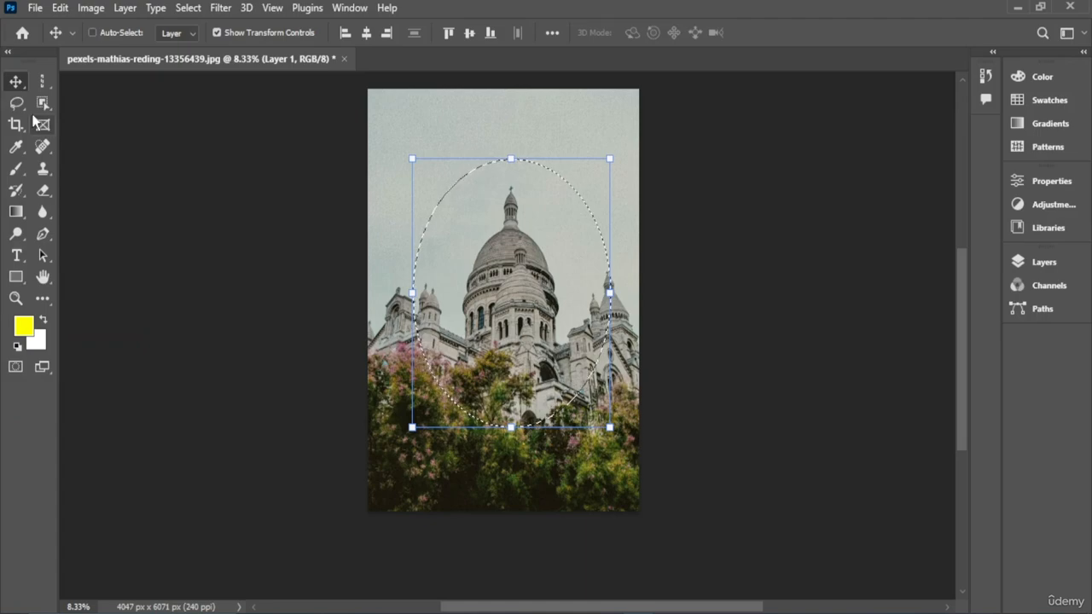
# - Switch to the Polygonal Lasso Tool and clear the current selection
pyautogui.click(22, 103)
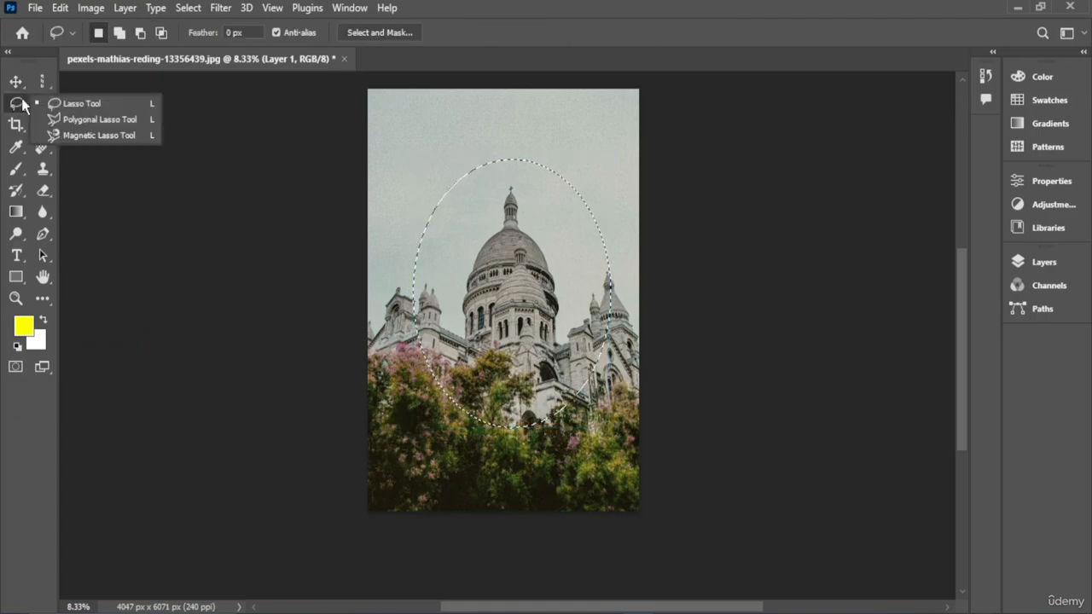
pyautogui.click(122, 123)
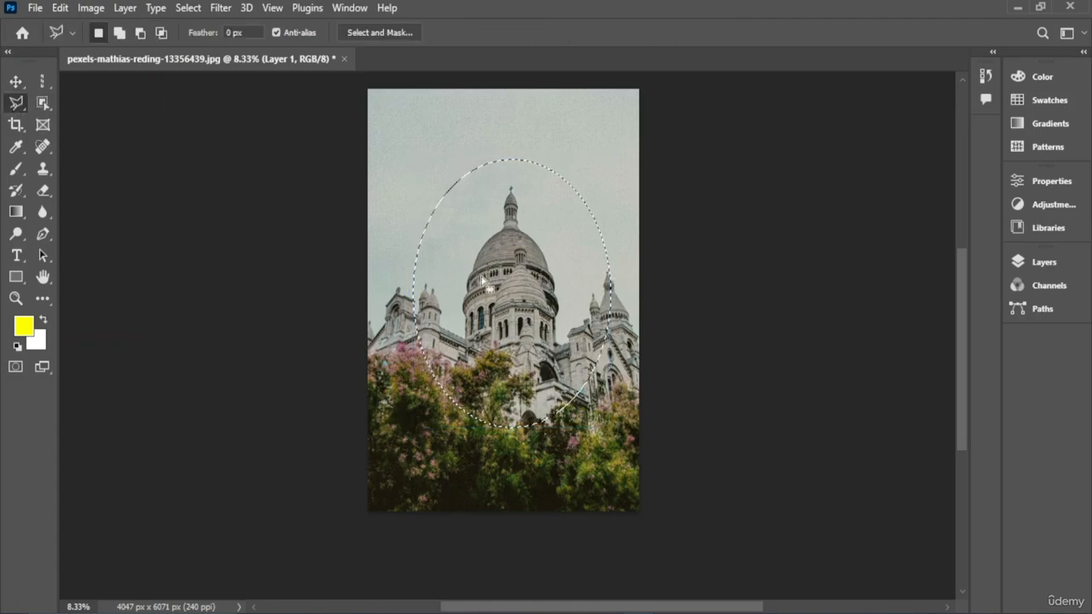
pyautogui.hotkey('ctrl', 'd')
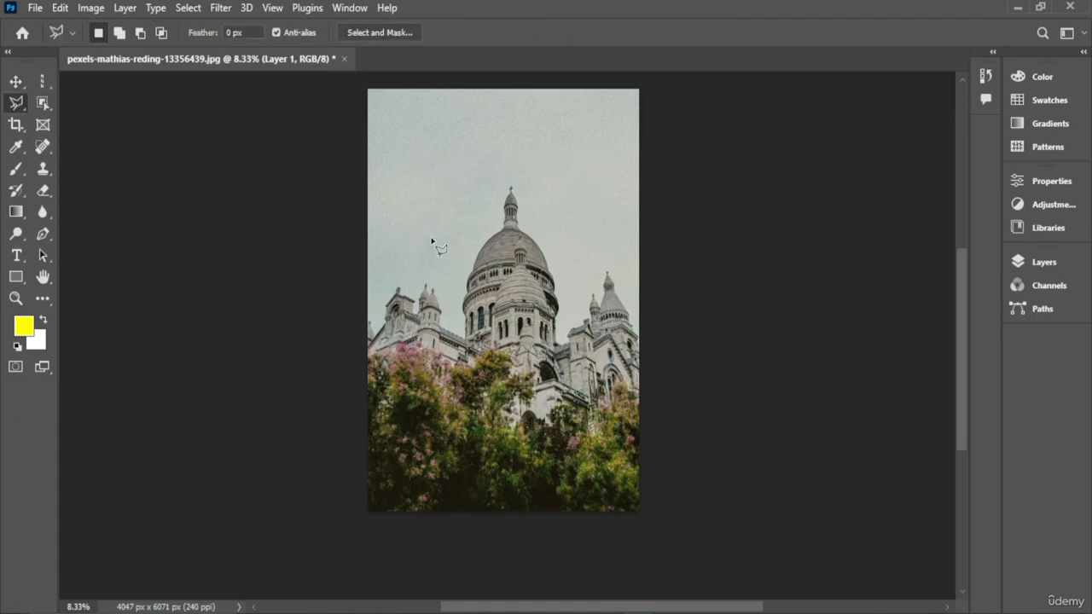
# - Trace a polygonal lasso outline with several corner points over the photo, extending beyond the canvas, and close it
pyautogui.click(391, 279)
pyautogui.click(414, 415)
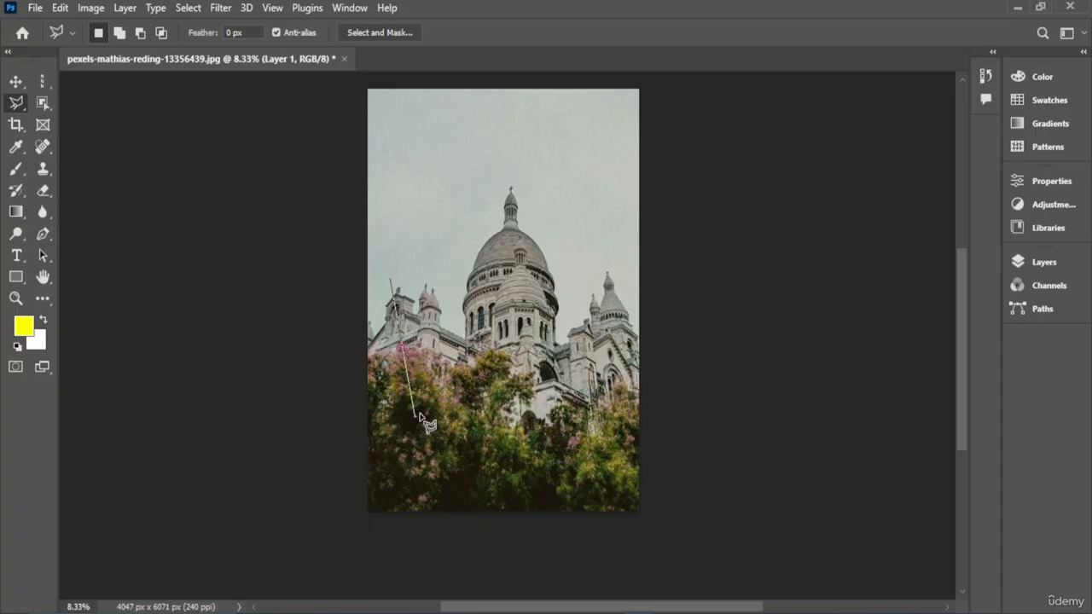
pyautogui.click(498, 373)
pyautogui.click(556, 454)
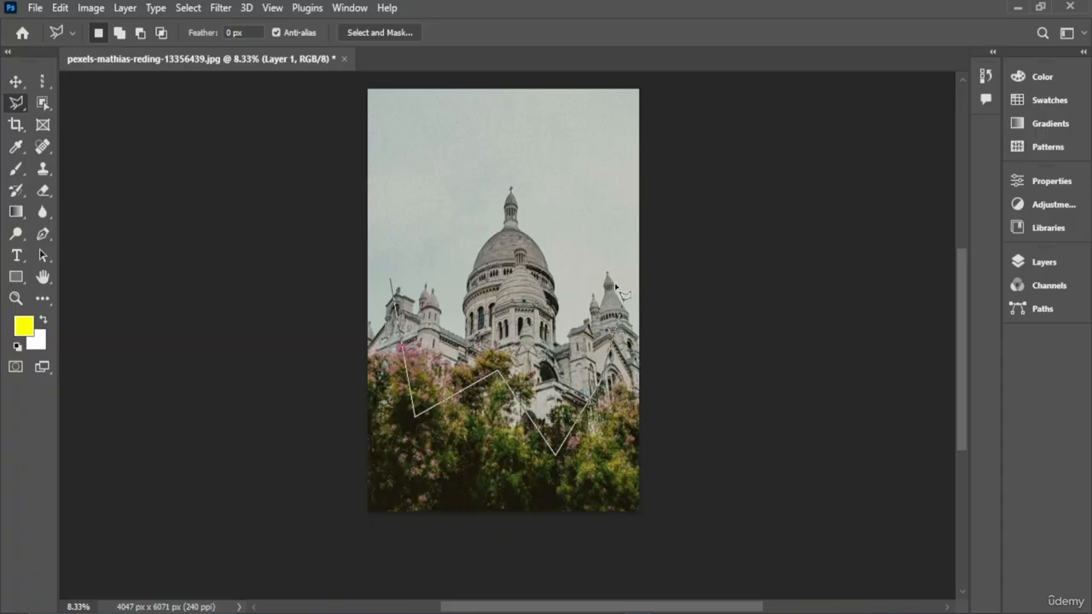
pyautogui.click(434, 169)
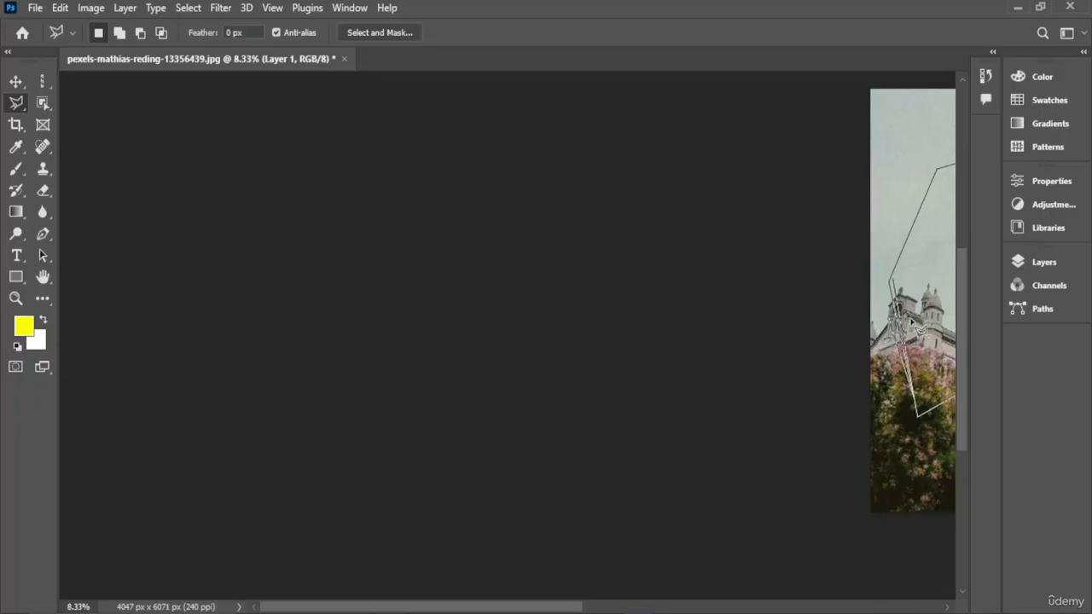
pyautogui.click(530, 585)
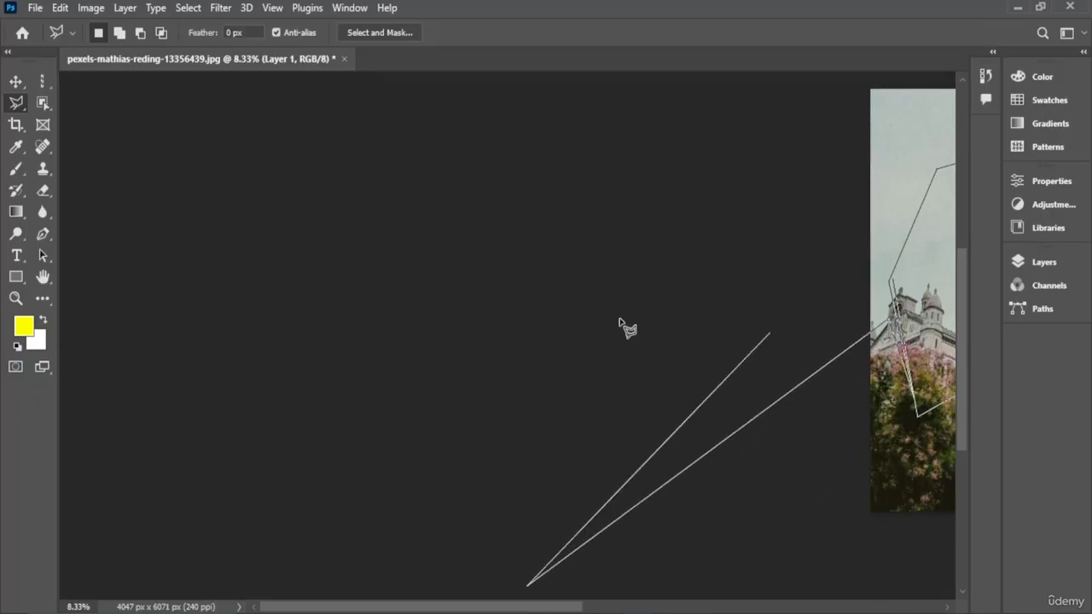
pyautogui.click(15, 104)
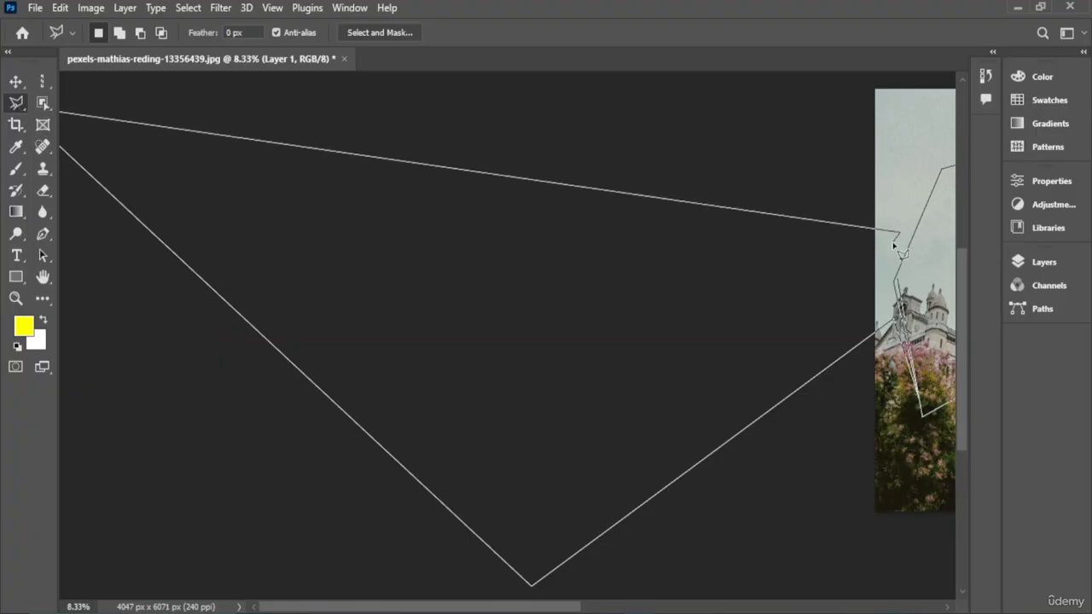
pyautogui.doubleClick(847, 255)
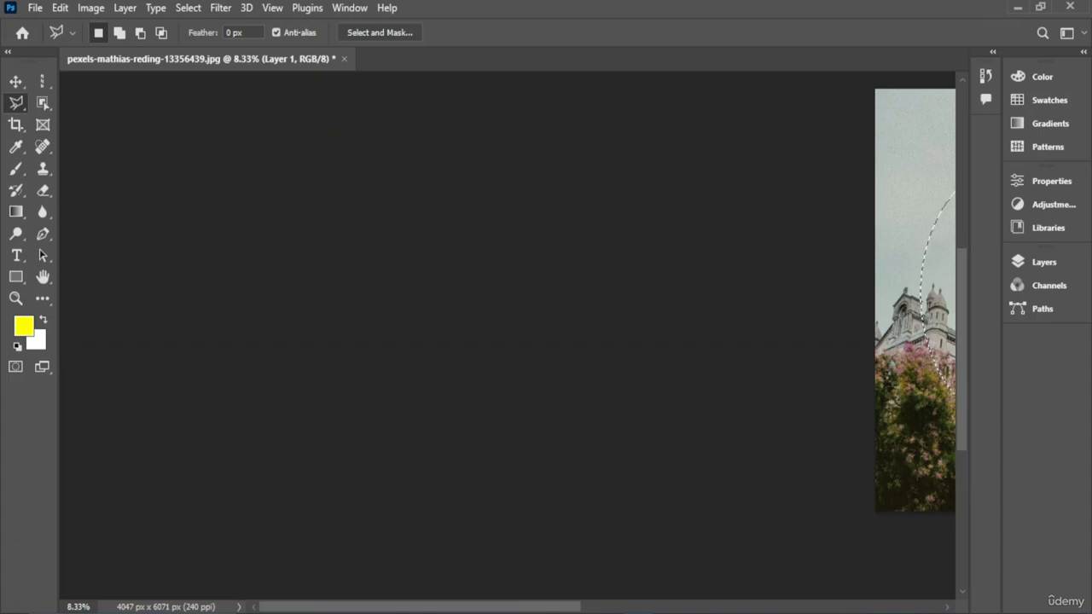
# - Switch to the Magnetic Lasso Tool and clear the current selection
pyautogui.moveTo(384, 611); pyautogui.dragTo(536, 612)
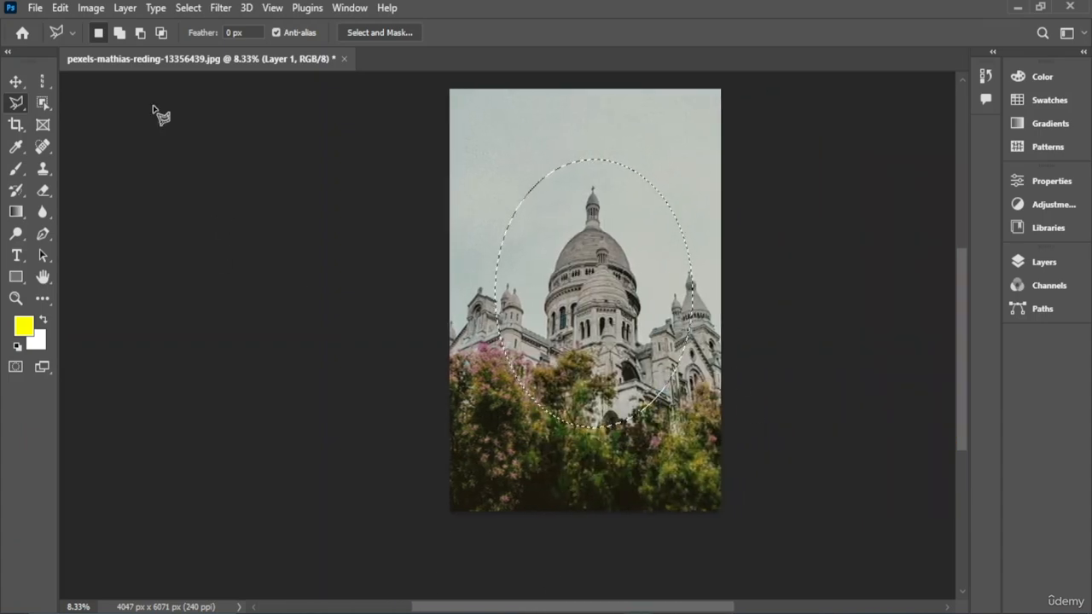
pyautogui.click(25, 106)
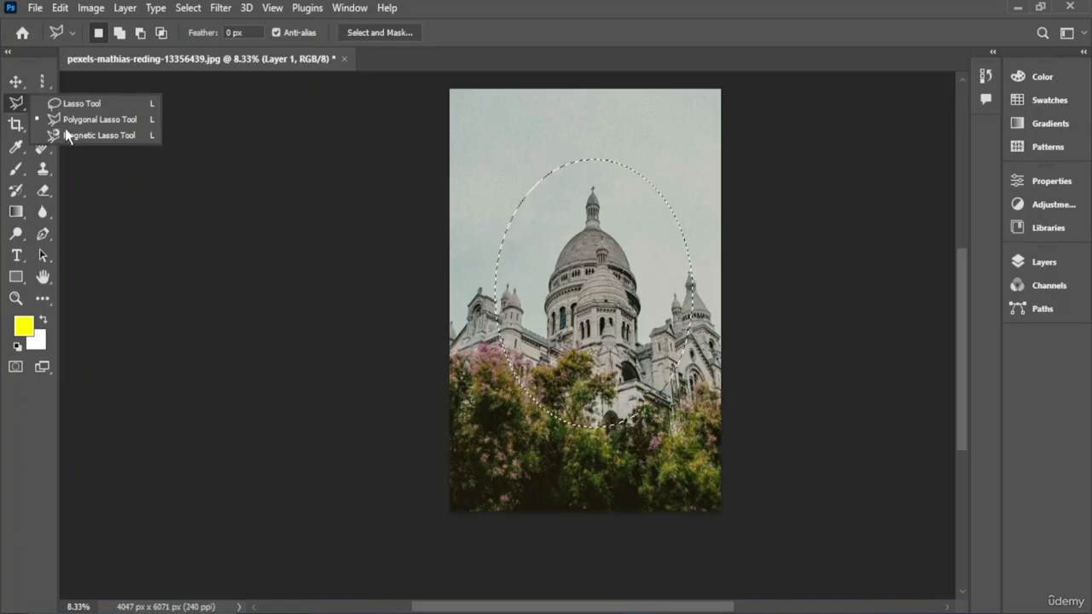
pyautogui.click(99, 135)
pyautogui.hotkey('ctrl', 'd')
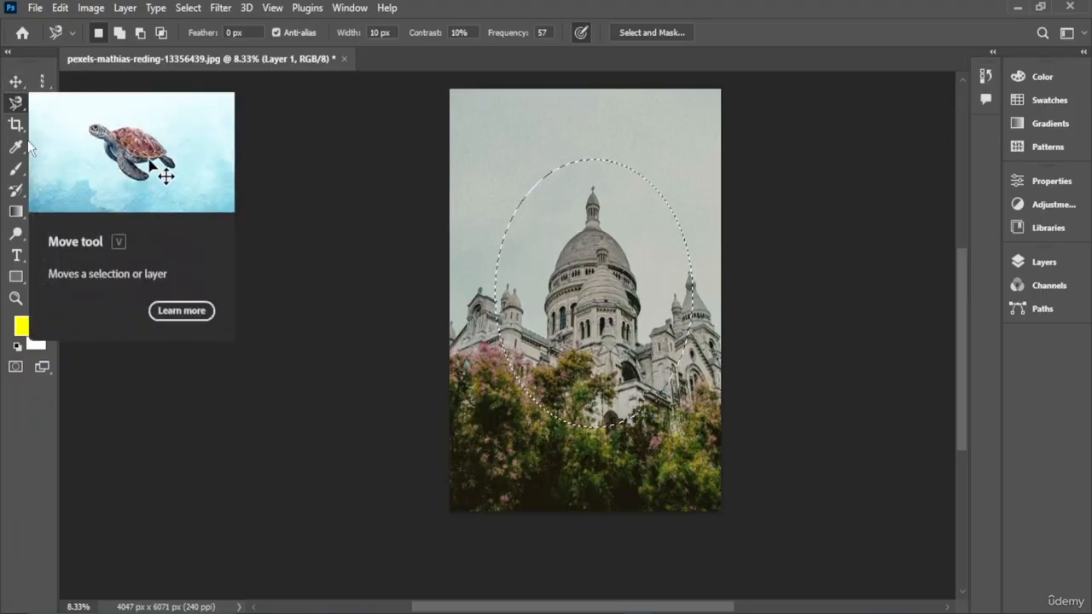
# - Switch to the Object Selection Tool, try to cut the whole selected canvas, dismiss the error and deselect
pyautogui.click(41, 105)
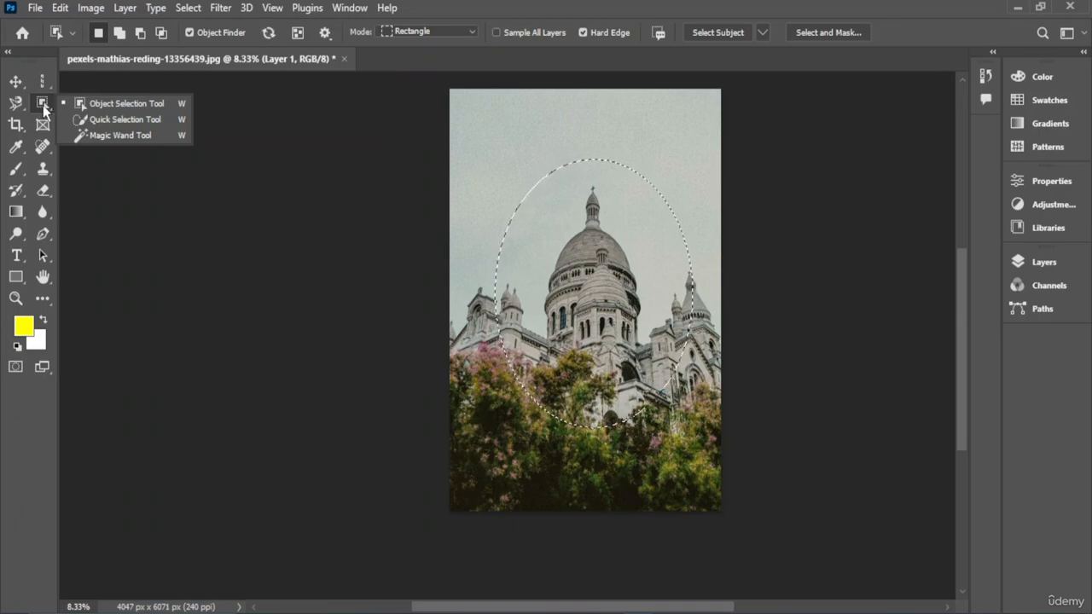
pyautogui.click(44, 107)
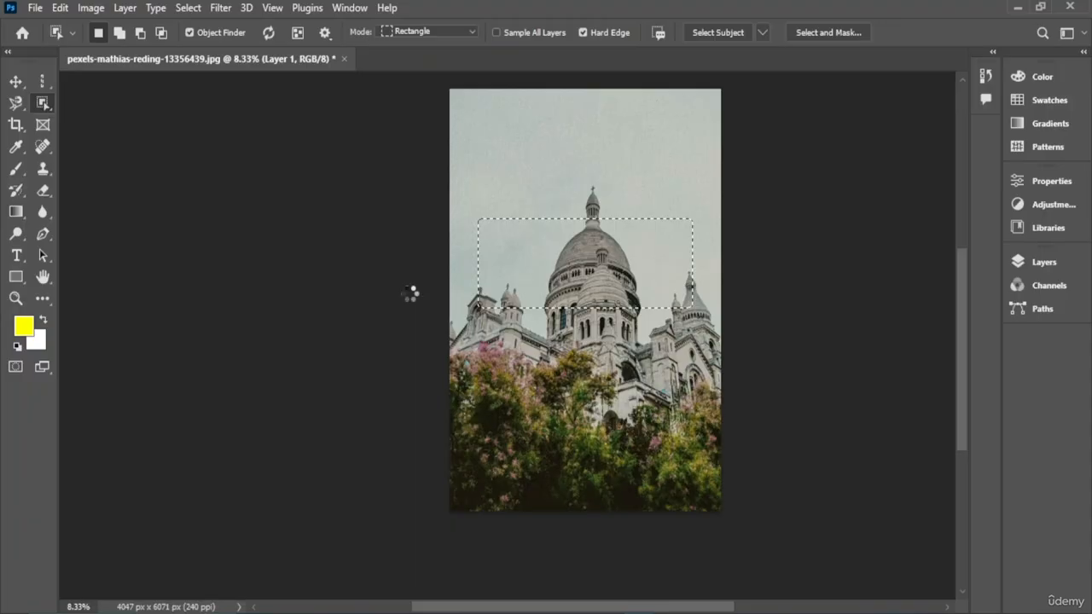
pyautogui.hotkey('ctrl', 'a')
pyautogui.hotkey('ctrl', 'x')
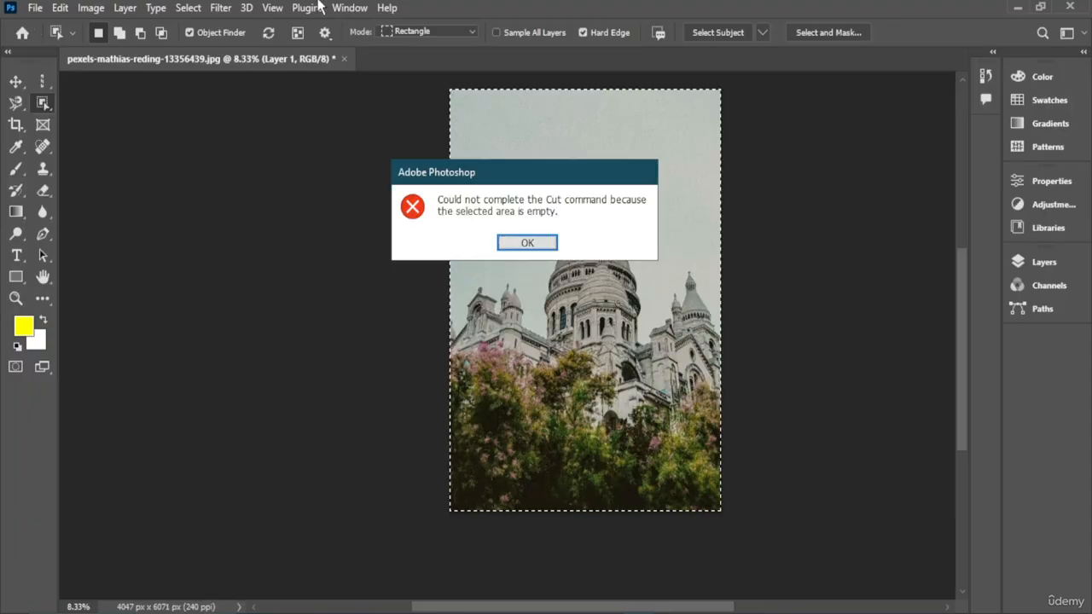
pyautogui.click(528, 243)
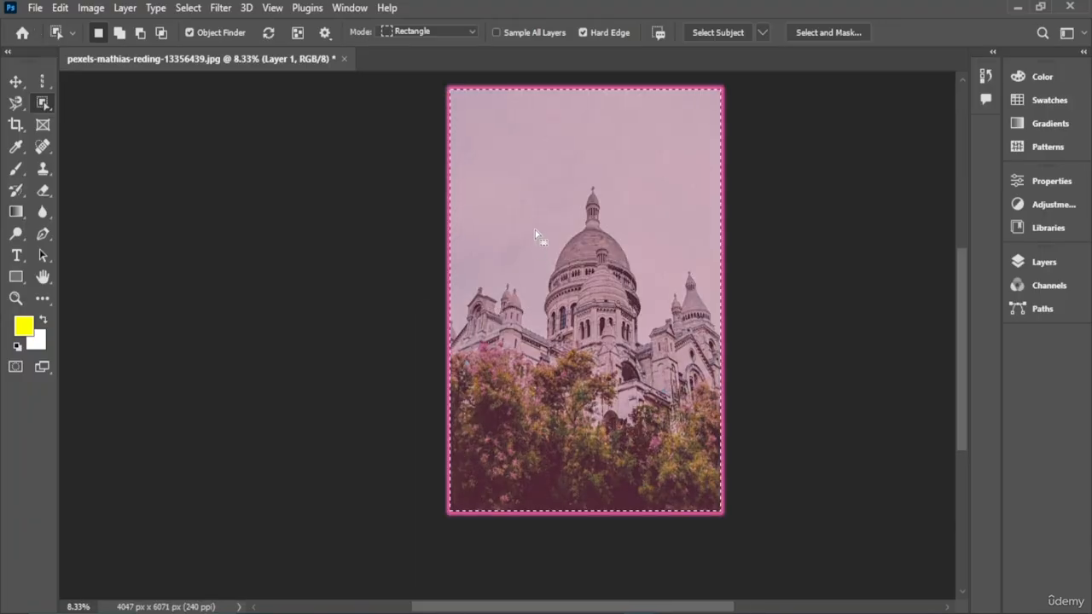
pyautogui.hotkey('ctrl', 'd')
# - Try an Object Selection box around the entire photo and dismiss the error message
pyautogui.press('v')
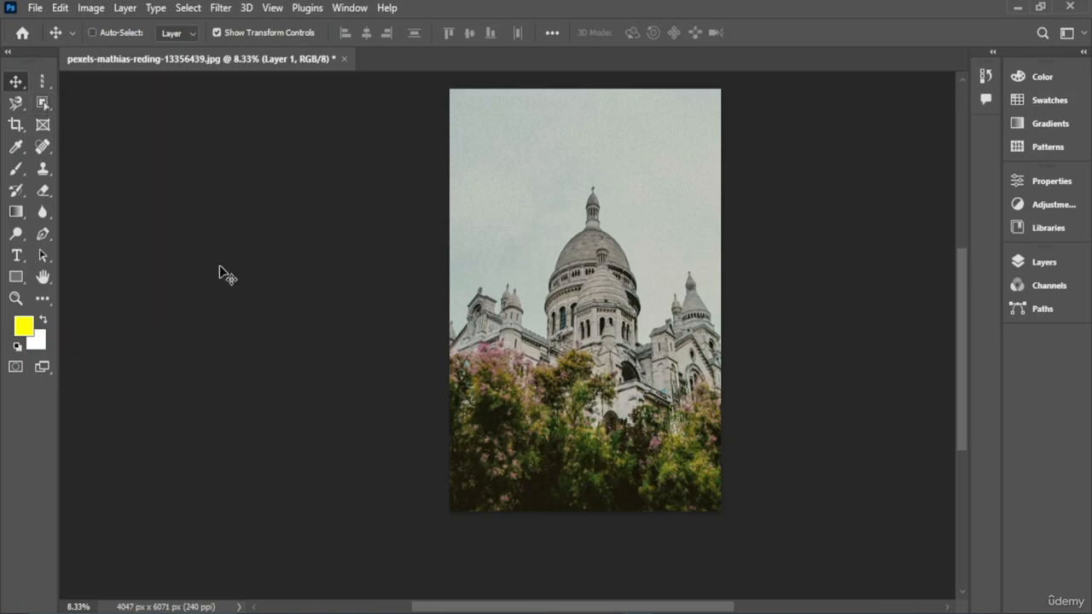
pyautogui.click(43, 102)
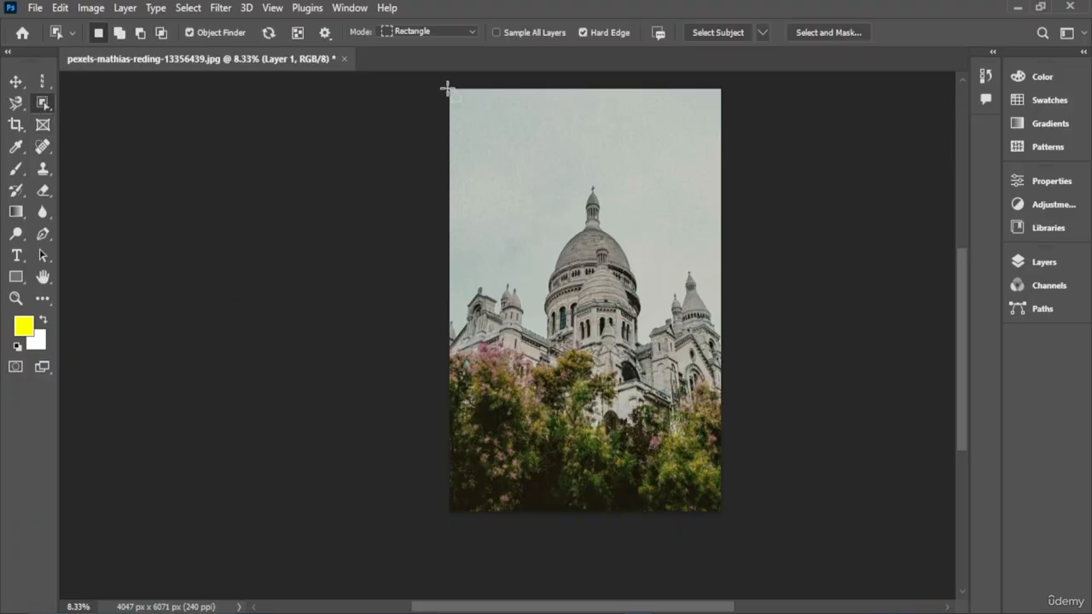
pyautogui.moveTo(448, 89); pyautogui.dragTo(724, 518)
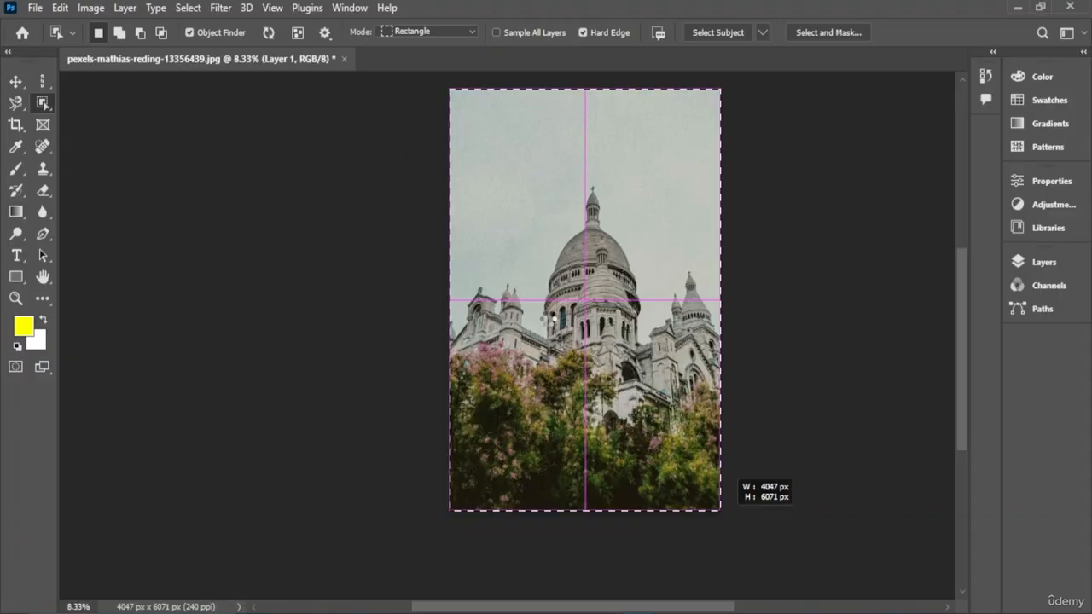
pyautogui.click(547, 318)
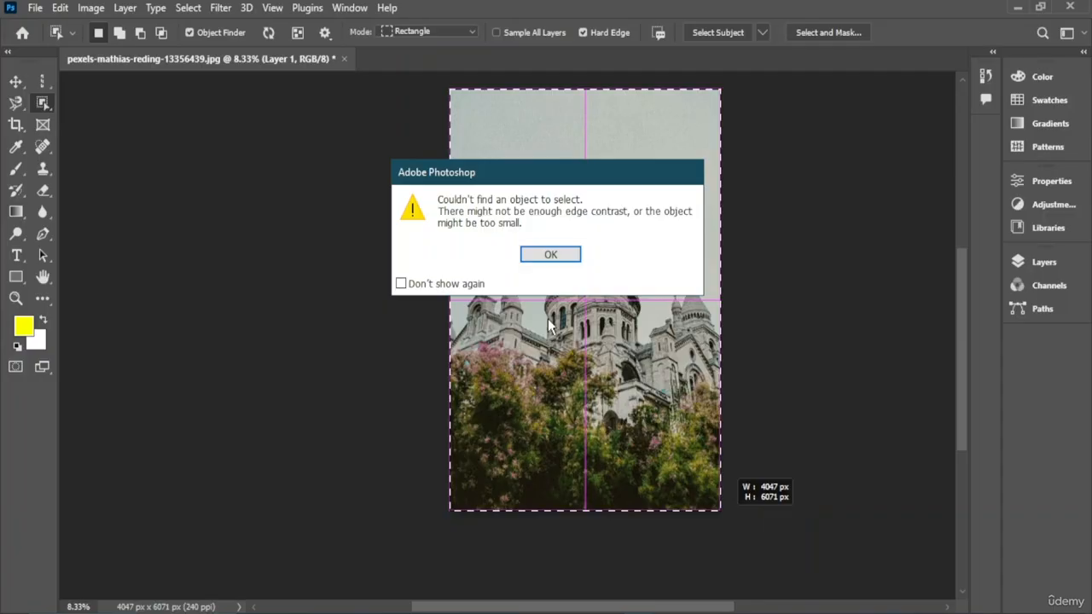
pyautogui.click(544, 255)
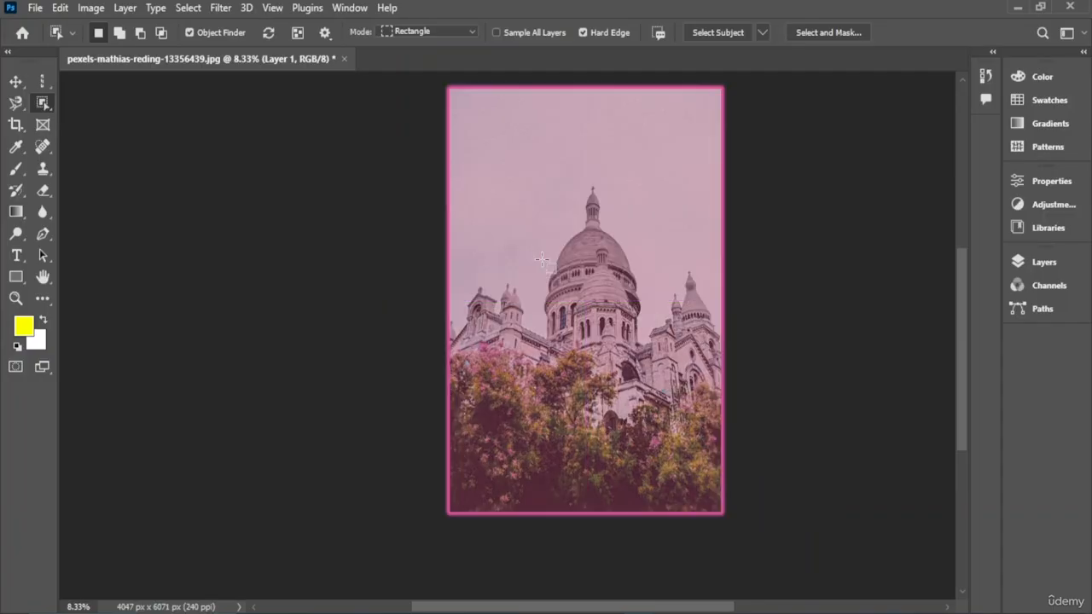
# - Select the dome with an Object Selection box, delete it, and undo the deletion
pyautogui.moveTo(495, 159); pyautogui.dragTo(673, 420)
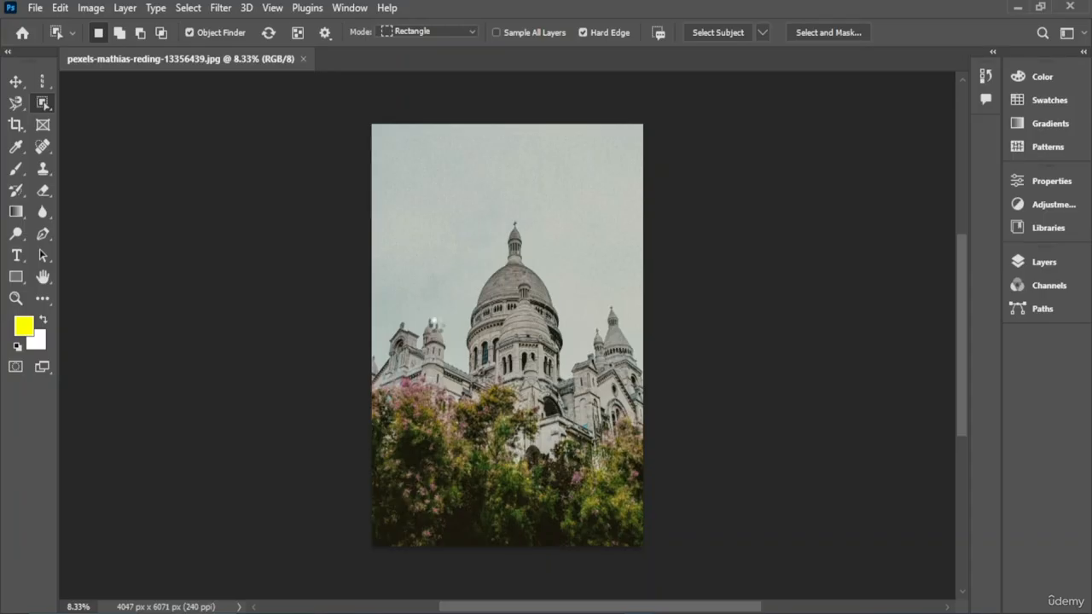
pyautogui.press('Delete')
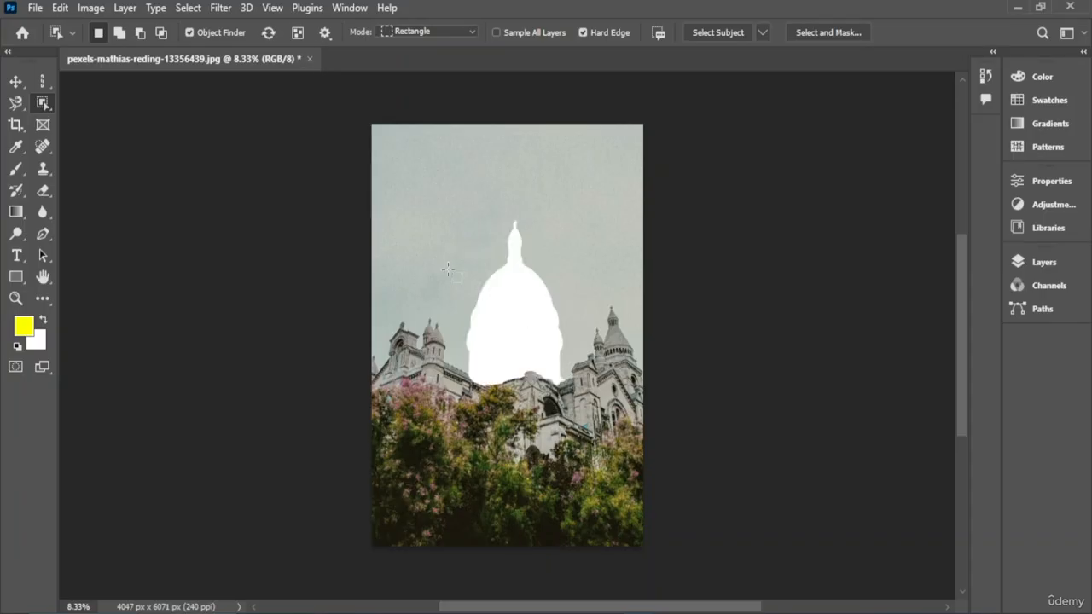
pyautogui.hotkey('ctrl', 'z')
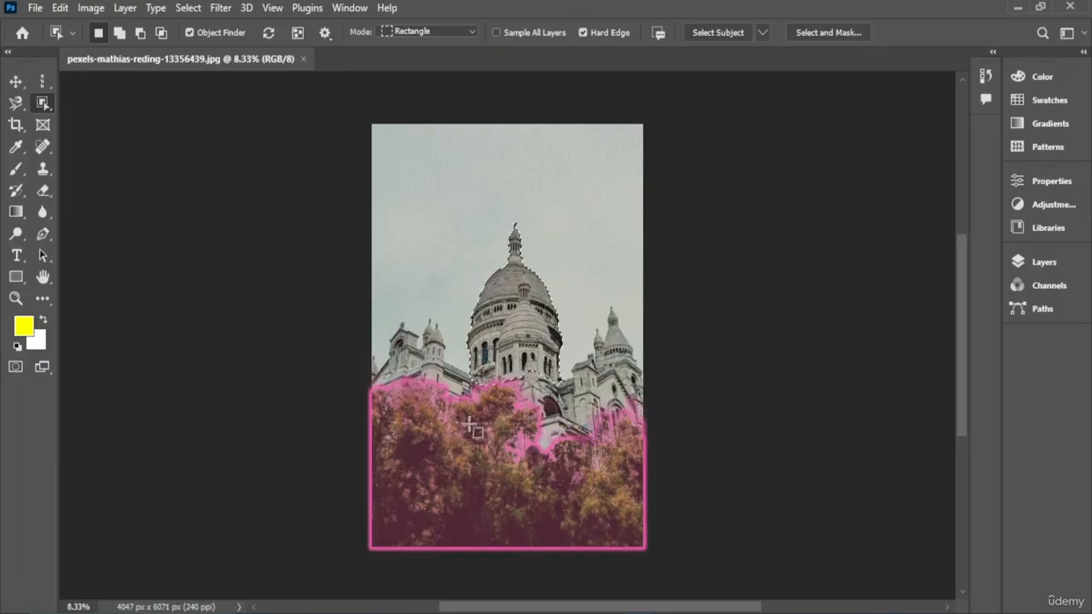
# - Create a new A4 document and paste the dome into it
pyautogui.click(38, 17)
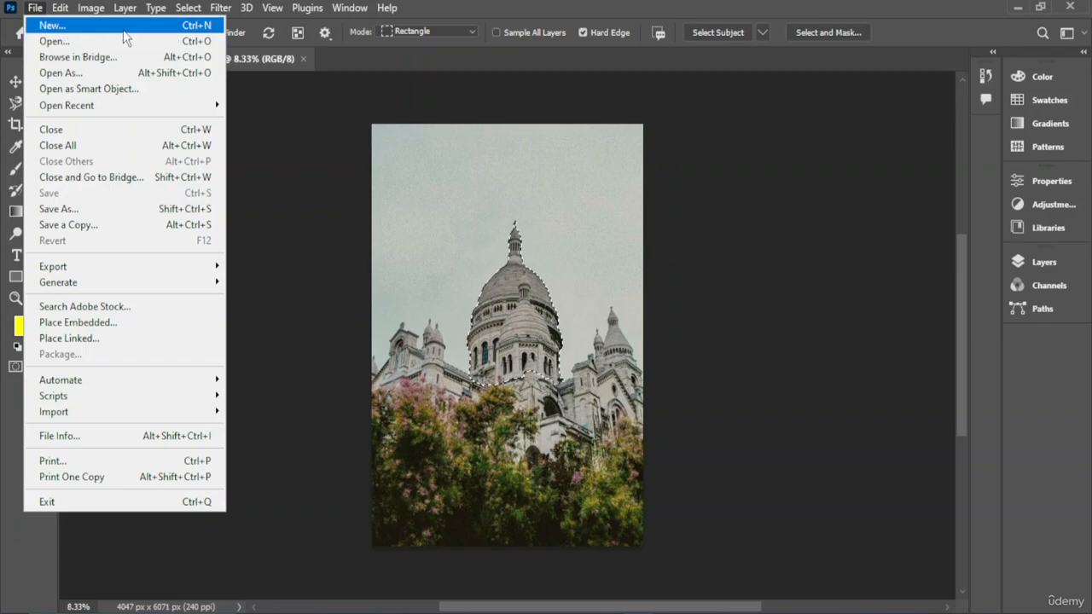
pyautogui.press('Escape')
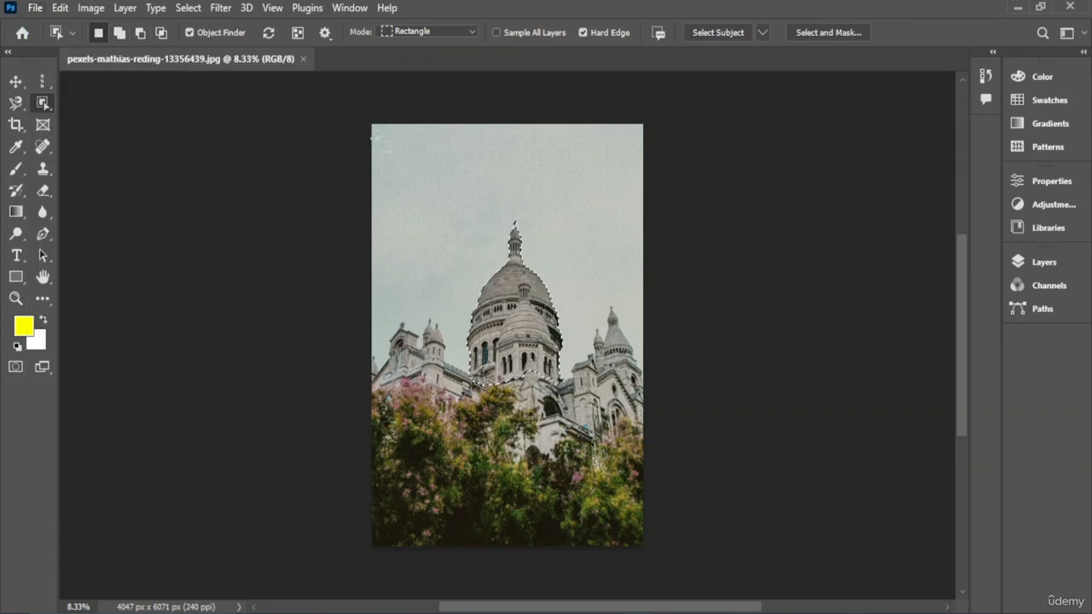
pyautogui.hotkey('ctrl', 'n')
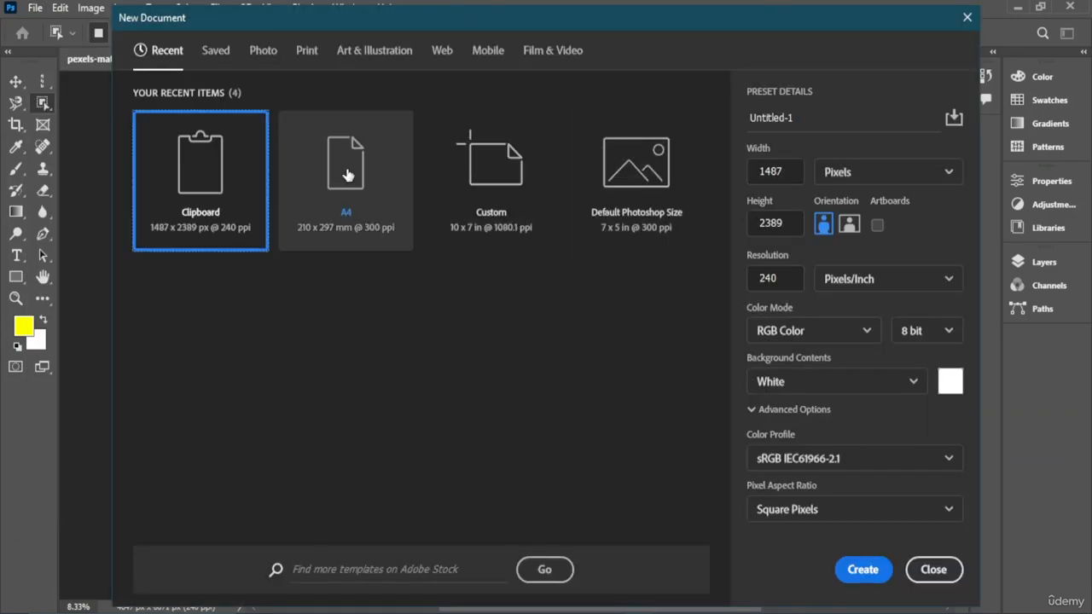
pyautogui.click(348, 175)
pyautogui.click(863, 570)
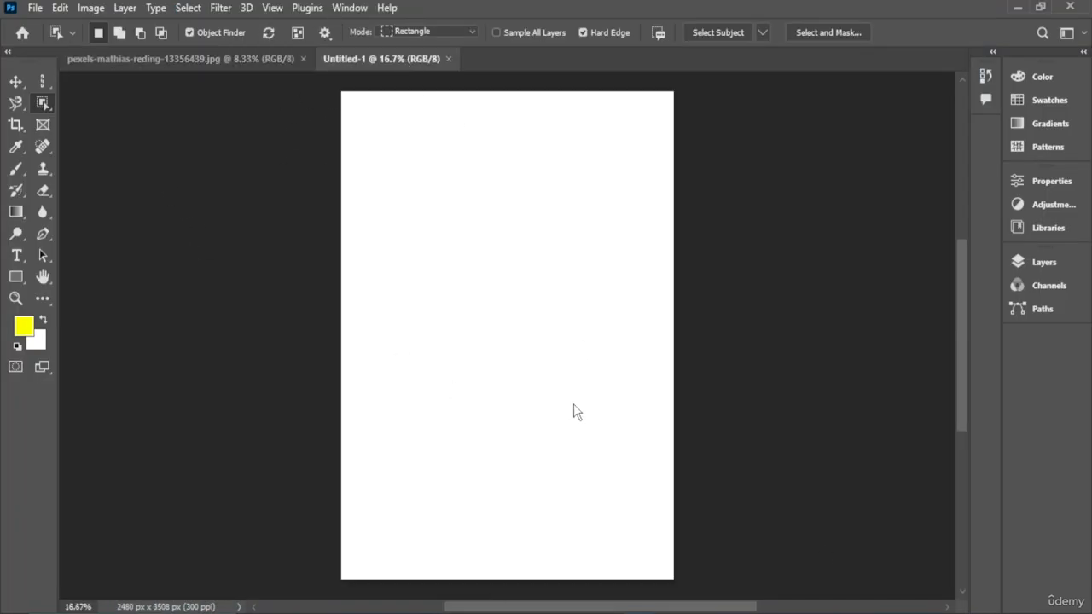
pyautogui.hotkey('ctrl', 'v')
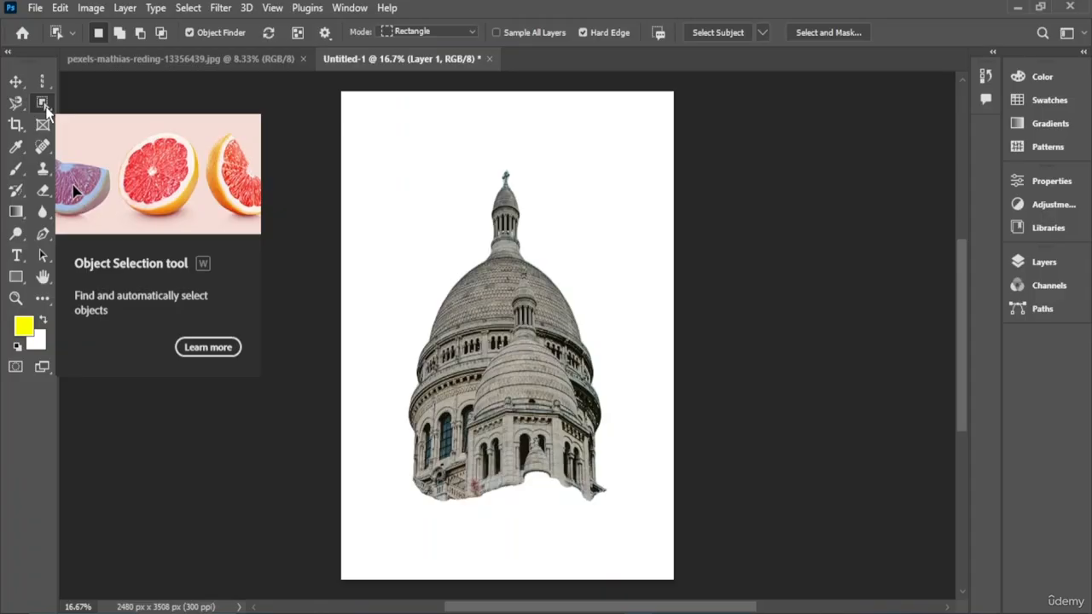
# - Return to the photo and select the trees along the bottom with an Object Selection box, removing them
pyautogui.click(255, 58)
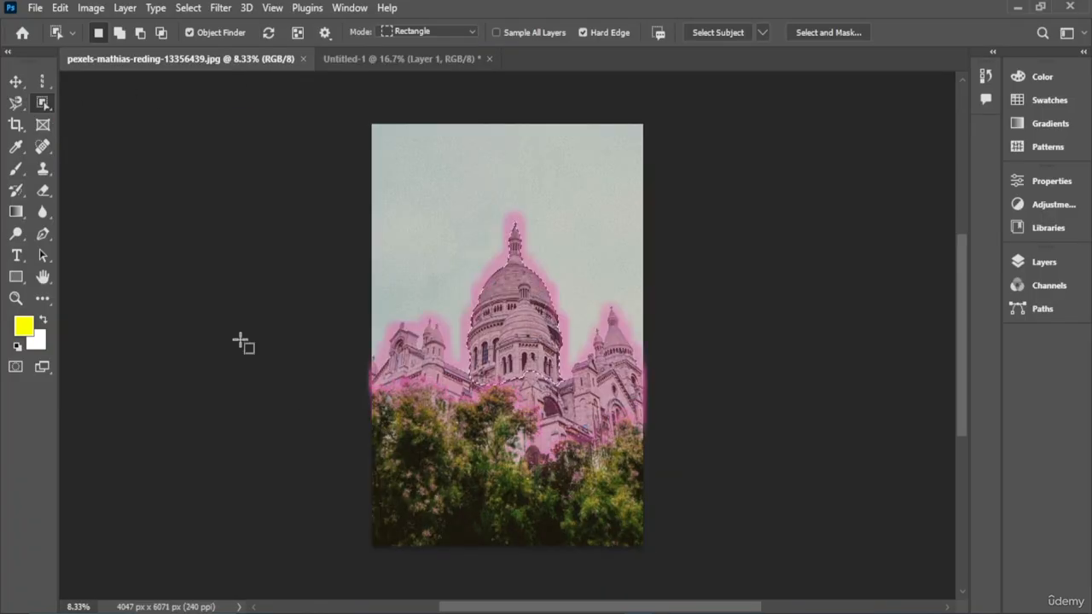
pyautogui.click(24, 83)
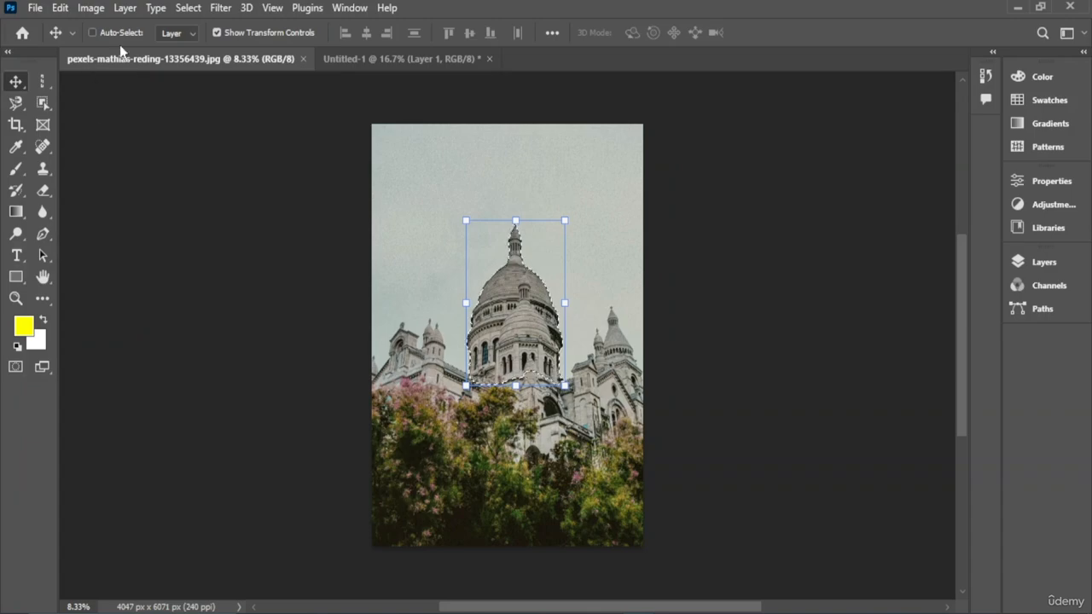
pyautogui.click(42, 103)
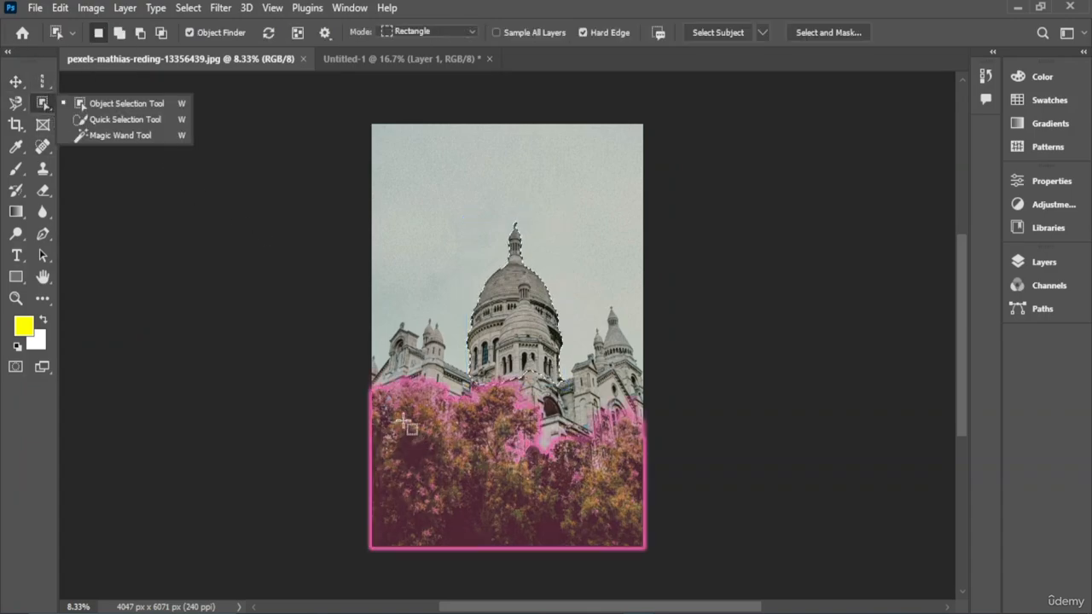
pyautogui.moveTo(379, 405); pyautogui.dragTo(653, 541)
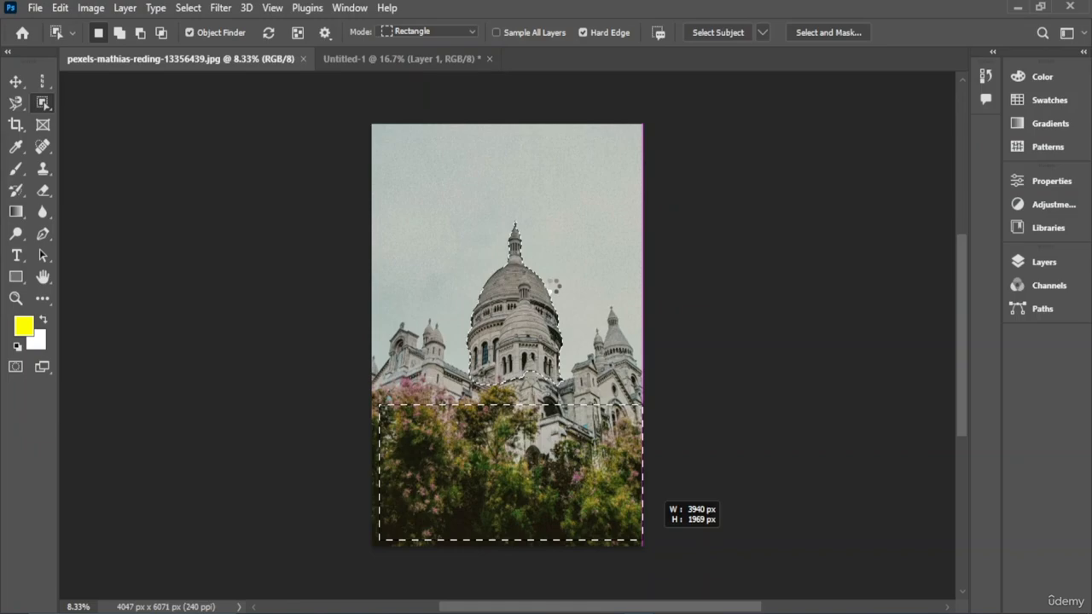
pyautogui.moveTo(642, 540); pyautogui.dragTo(641, 540)
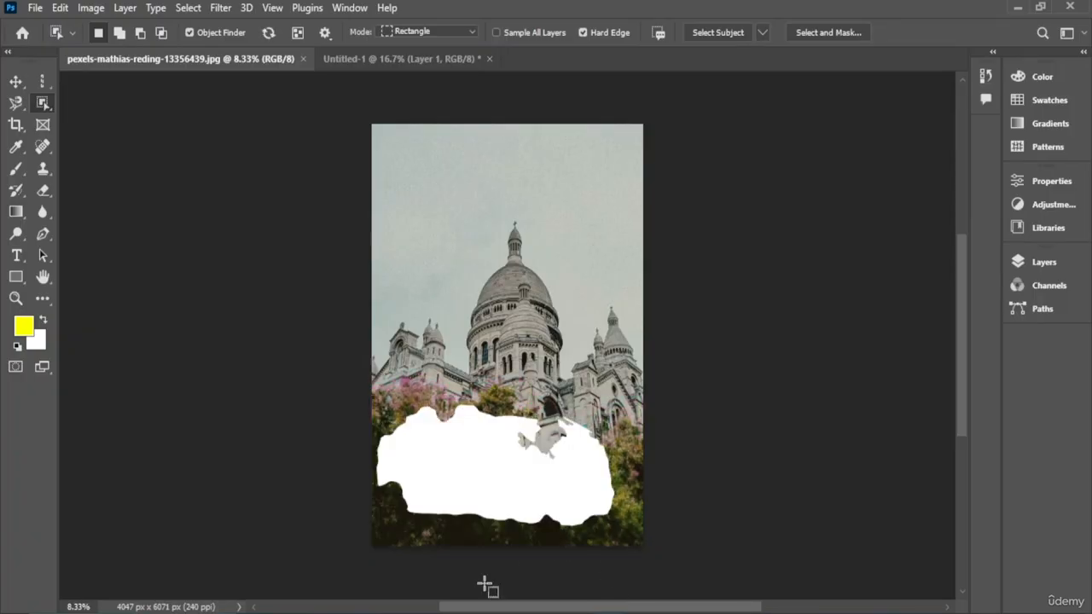
pyautogui.press('BackSpace')
# - Paste the trees into the new document and move them down so they cover the dome's base
pyautogui.click(453, 60)
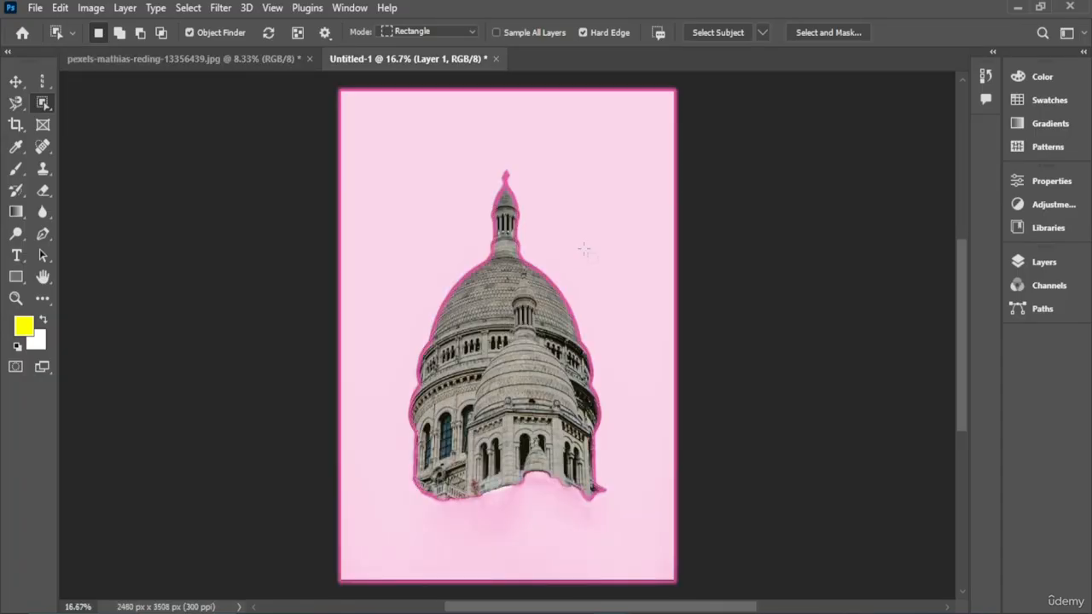
pyautogui.hotkey('ctrl', 'v')
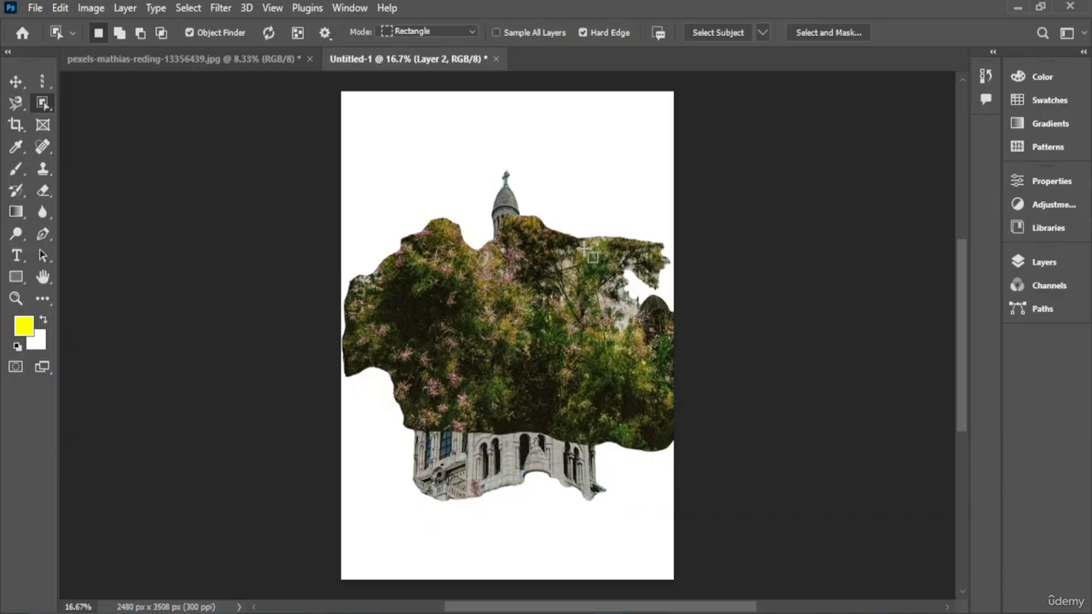
pyautogui.click(15, 81)
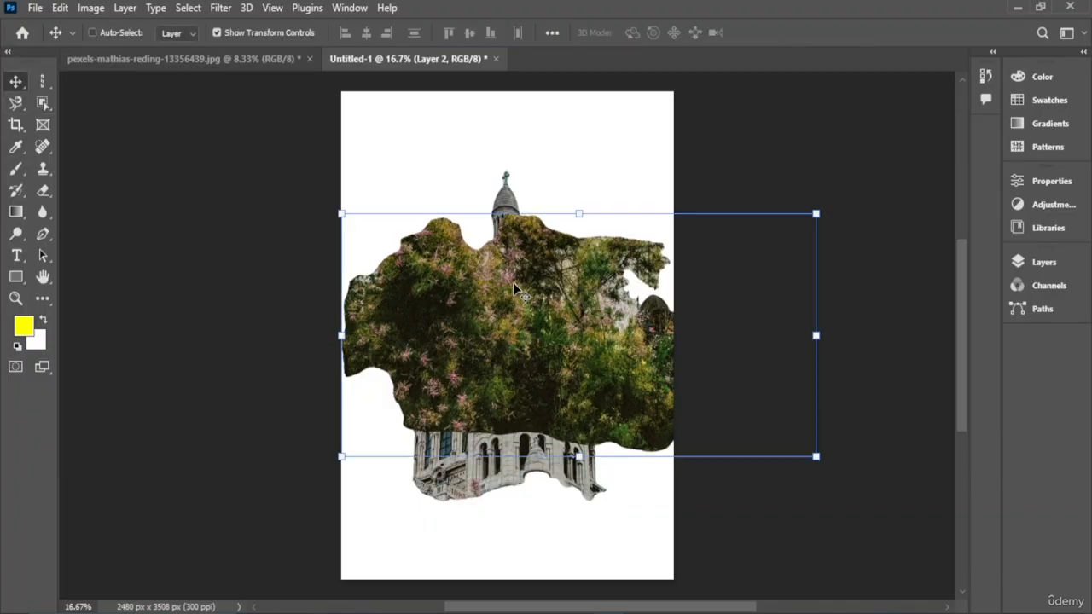
pyautogui.moveTo(539, 321); pyautogui.dragTo(506, 512)
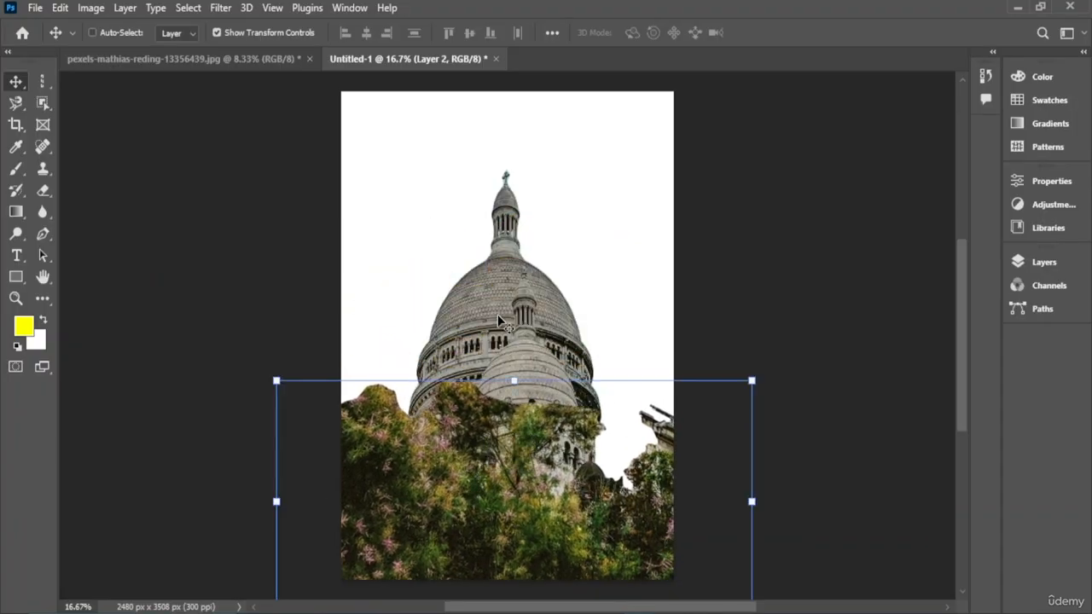
pyautogui.moveTo(510, 311); pyautogui.dragTo(507, 340)
pyautogui.click(504, 285)
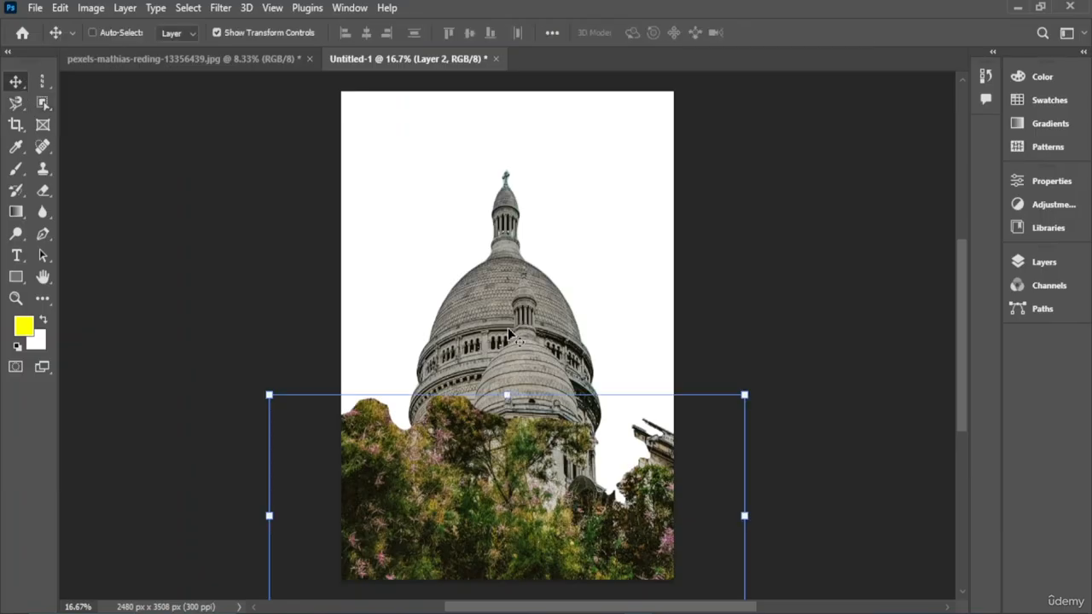
pyautogui.moveTo(535, 423); pyautogui.dragTo(535, 426)
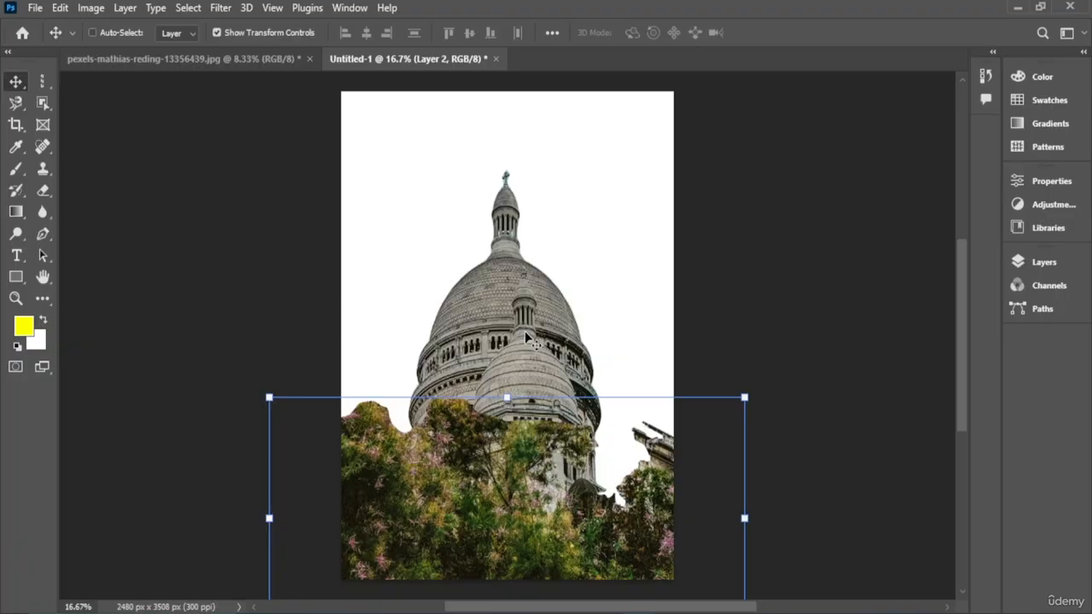
# - Adjust the trees layer's position beneath the dome with the Move tool
pyautogui.hotkey('ctrl', 'h')
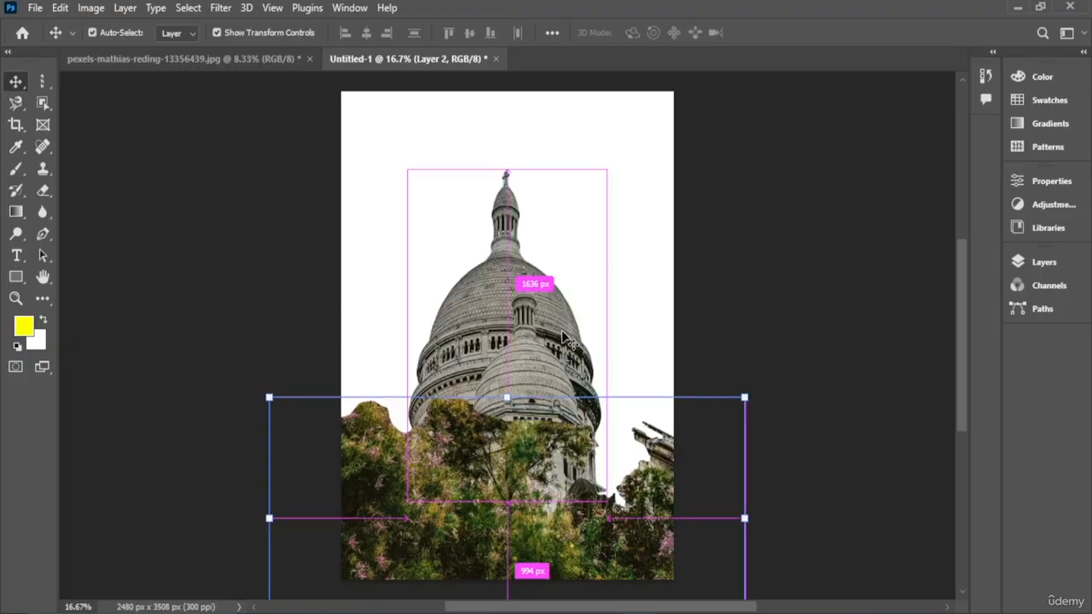
pyautogui.hotkey('ctrl', 'z')
pyautogui.moveTo(492, 315)
pyautogui.mouseDown()
pyautogui.moveTo(503, 283)
pyautogui.moveTo(507, 328)
pyautogui.mouseUp()
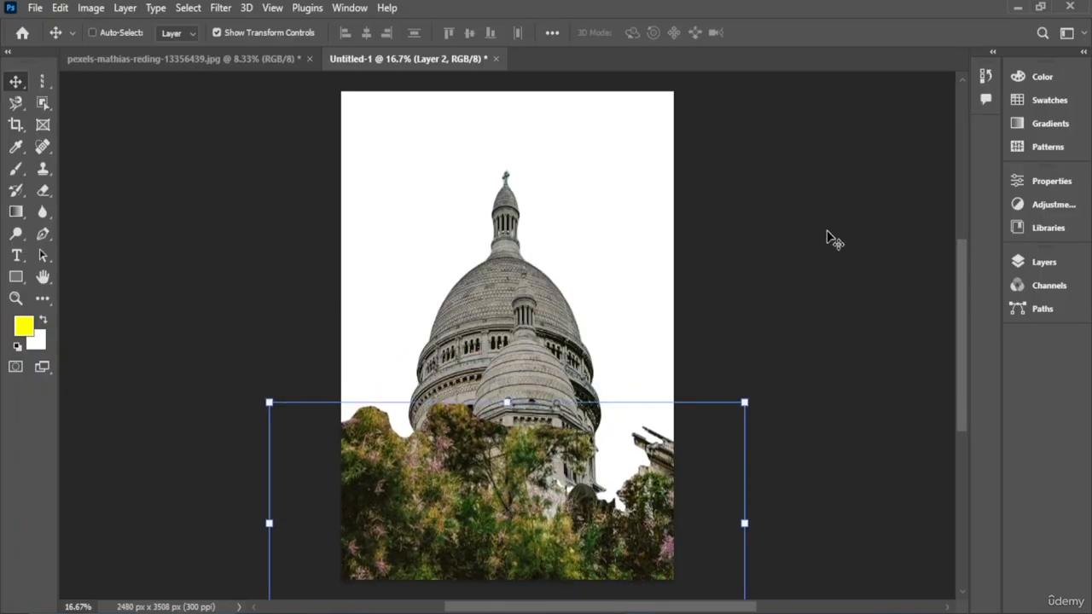
pyautogui.click(15, 103)
pyautogui.click(15, 81)
pyautogui.moveTo(548, 277); pyautogui.dragTo(547, 271)
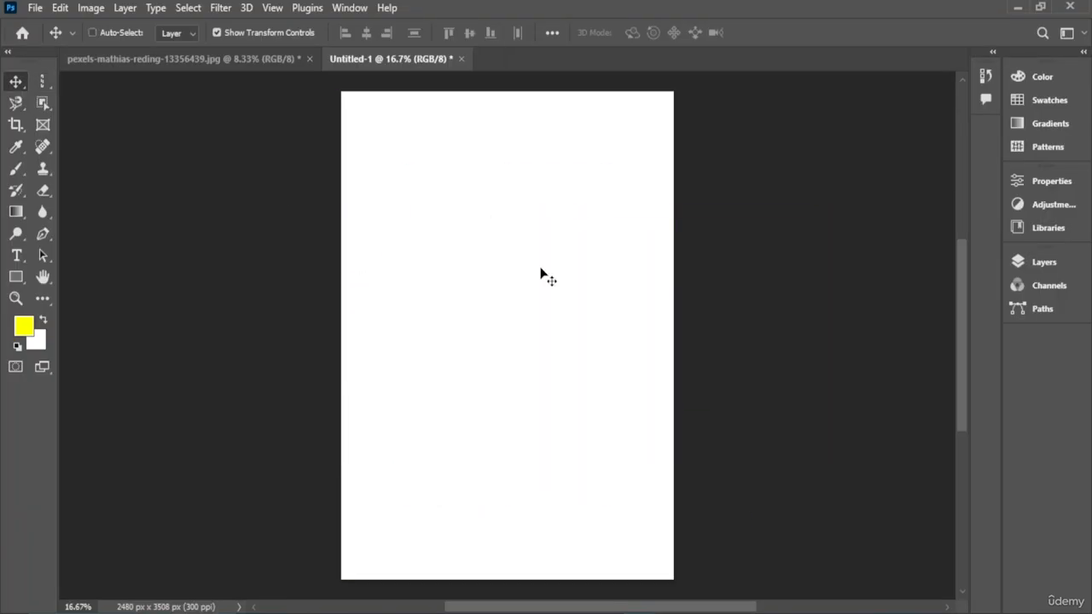
pyautogui.press('y')
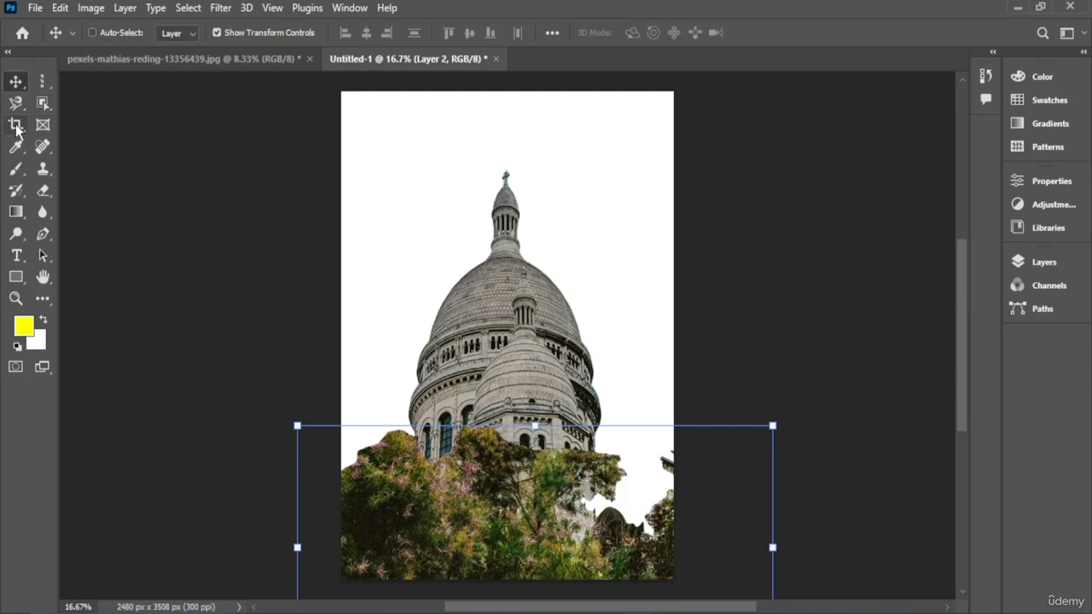
# - Return to the photo and undo the last three changes to restore the trees
pyautogui.click(179, 58)
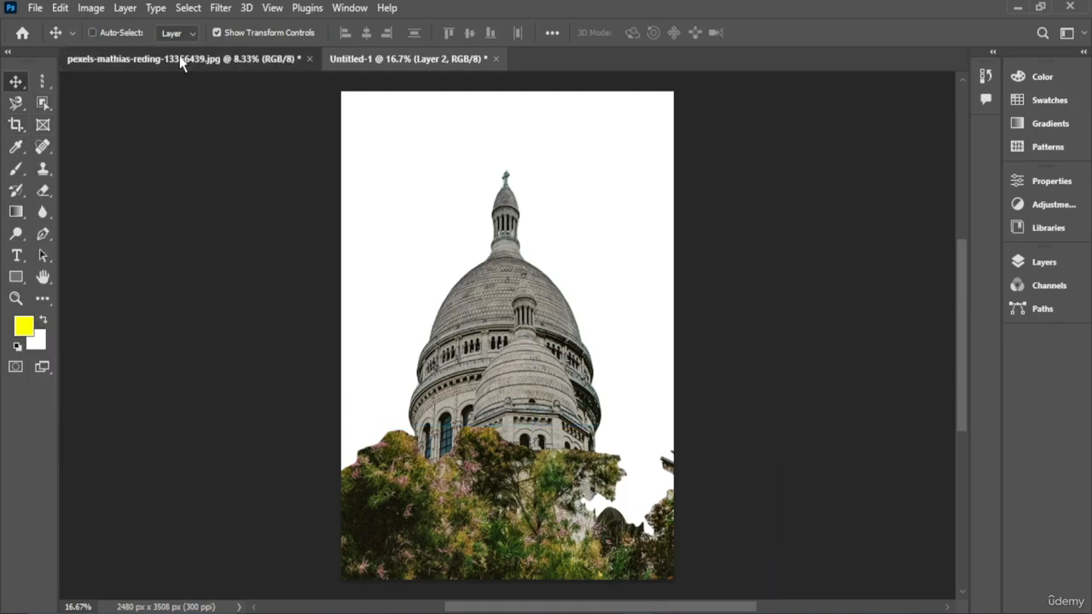
pyautogui.hotkey('ctrl', 'z')
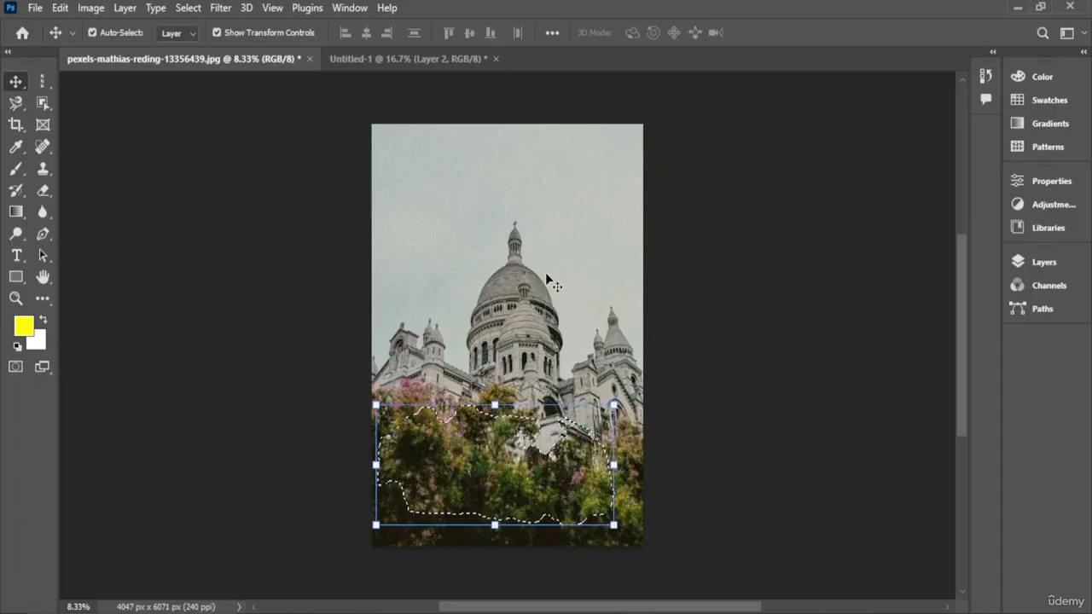
pyautogui.hotkey('ctrl', 'z')
pyautogui.hotkey('ctrl', 'z')
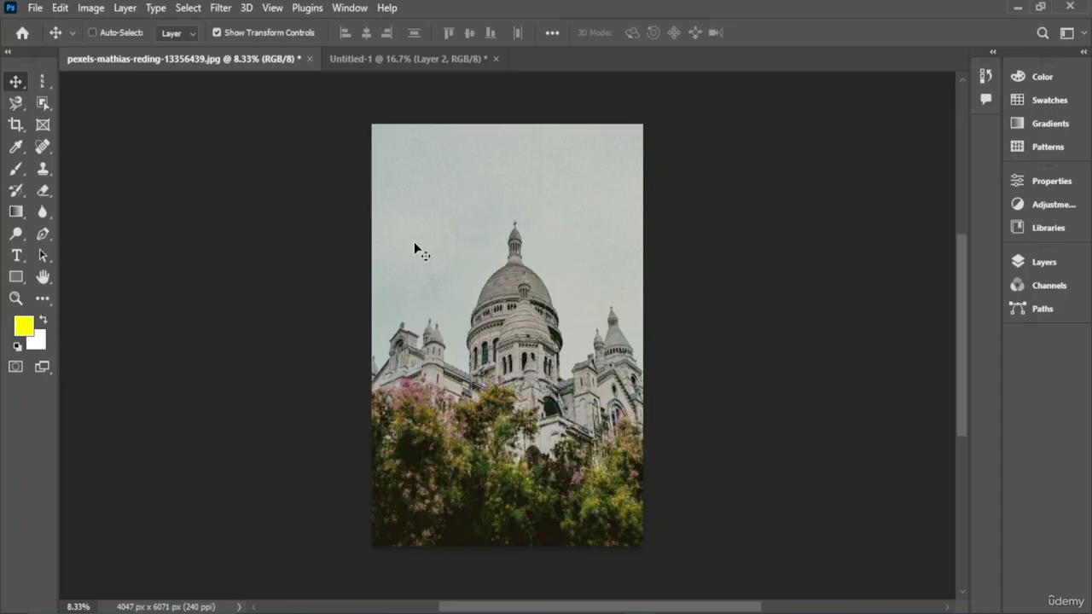
# - Crop the photo with the Crop tool, pulling the top edge down and the bottom-right corner inward, and reposition the image inside the box
pyautogui.click(43, 103)
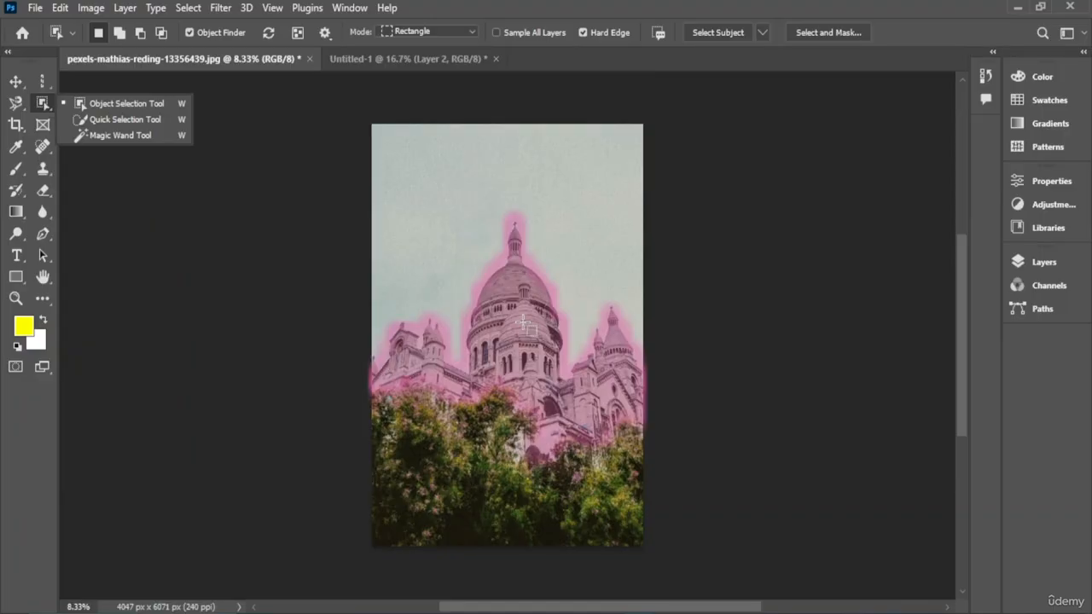
pyautogui.click(15, 123)
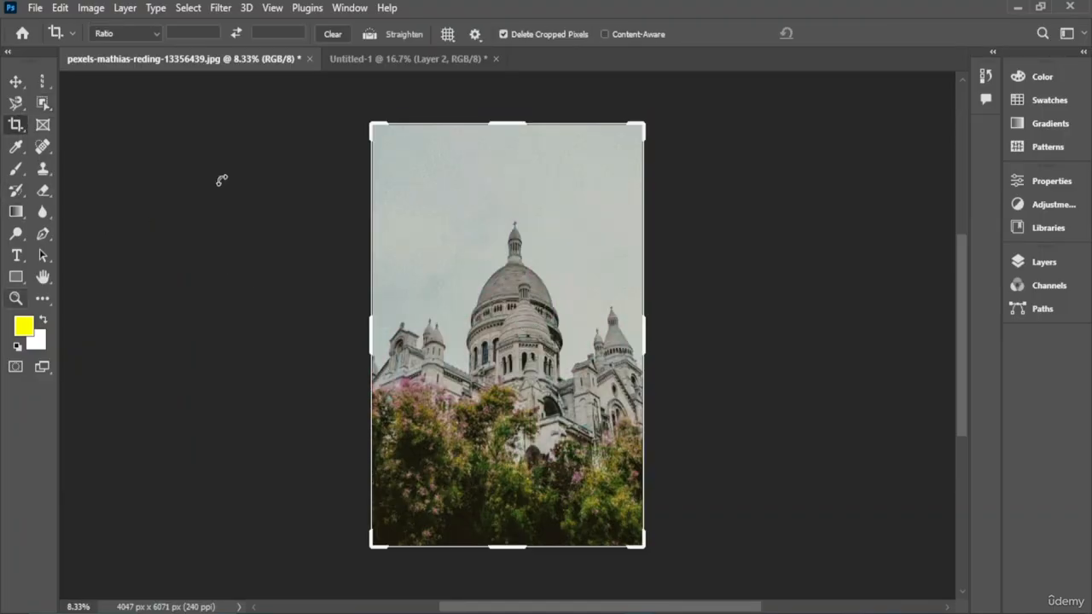
pyautogui.moveTo(507, 123); pyautogui.dragTo(530, 164)
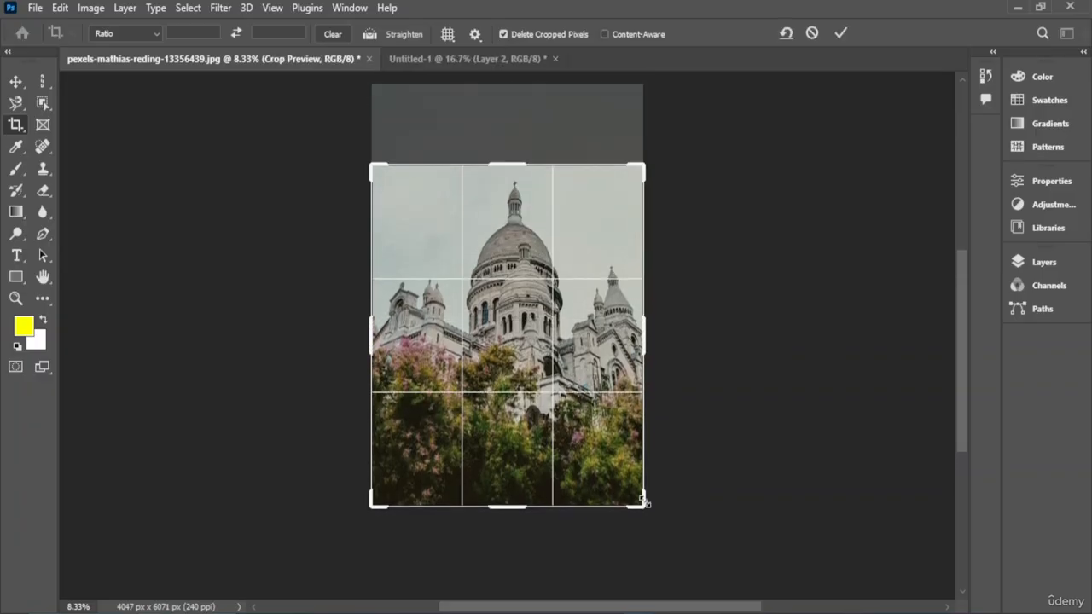
pyautogui.moveTo(644, 502); pyautogui.dragTo(622, 483)
pyautogui.moveTo(453, 411); pyautogui.dragTo(514, 405)
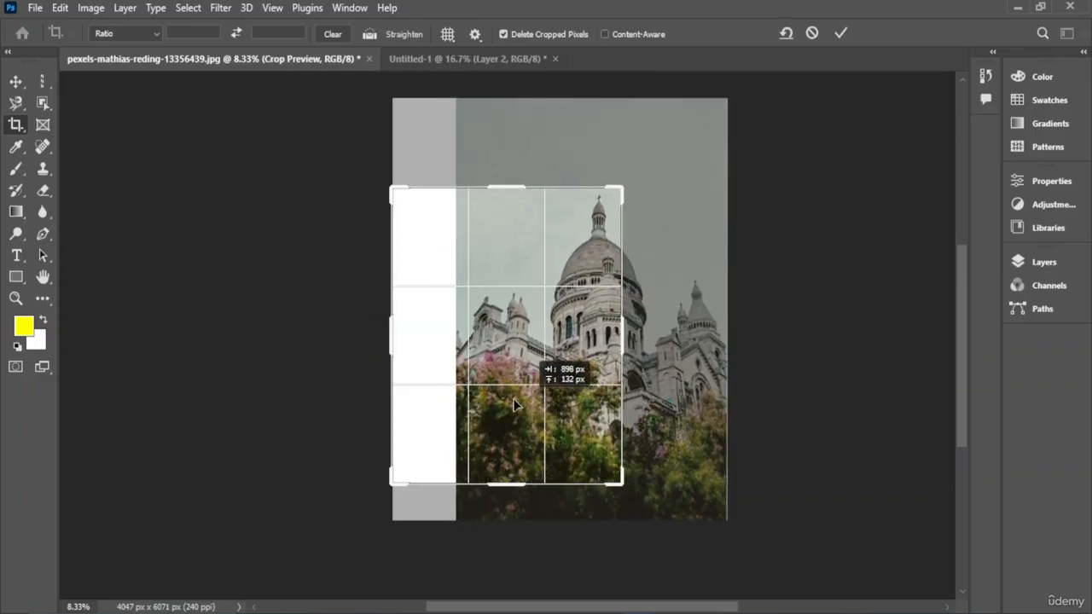
pyautogui.moveTo(544, 323); pyautogui.dragTo(463, 324)
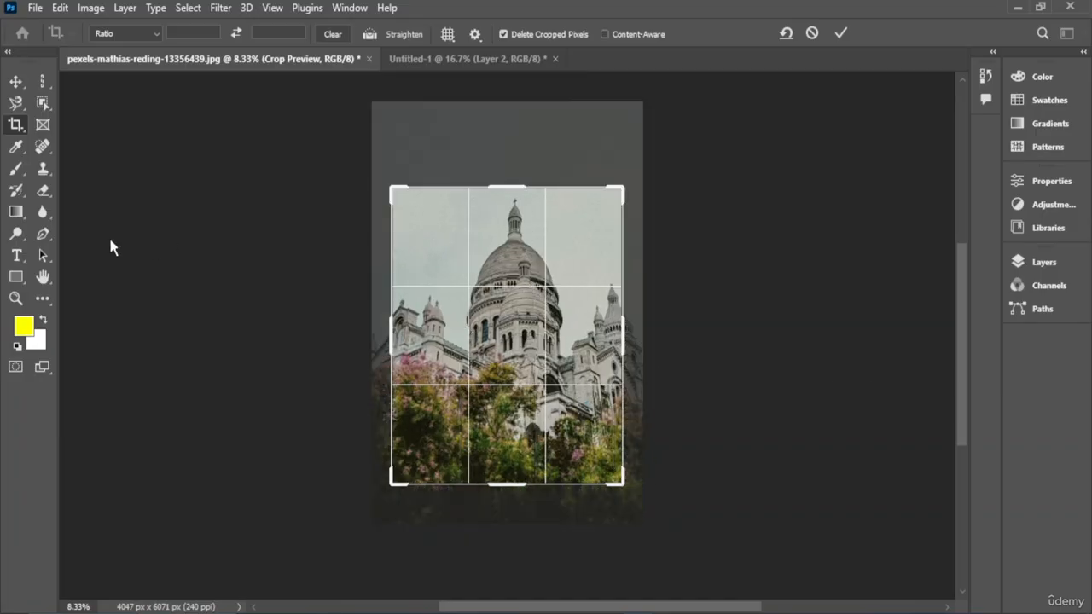
# - Draw a Perspective Crop box over the dome and drag its bottom-right corner inward toward the centre
pyautogui.rightClick(16, 125)
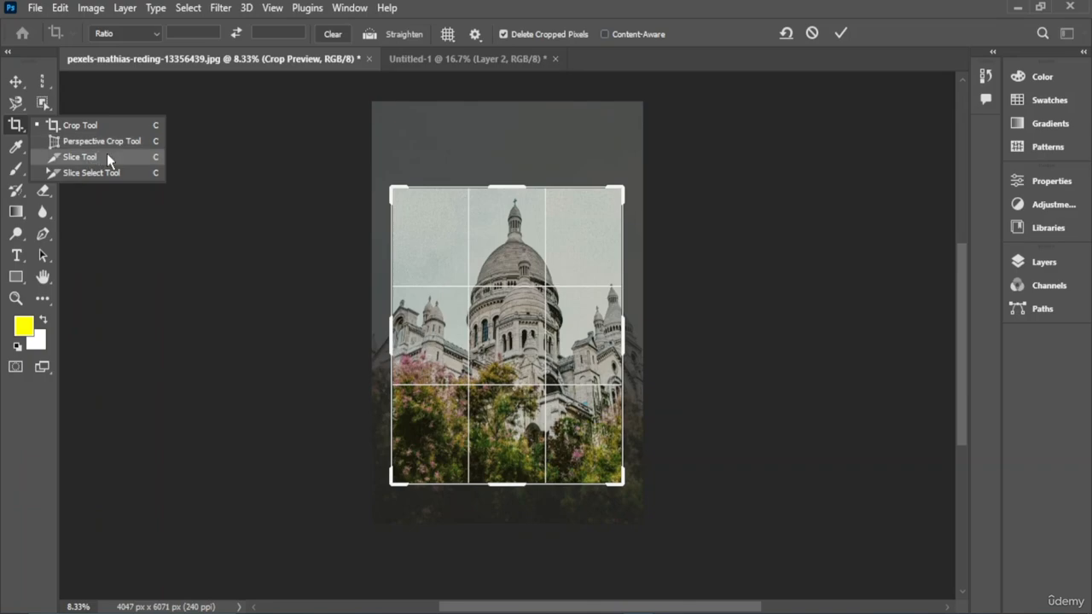
pyautogui.click(132, 142)
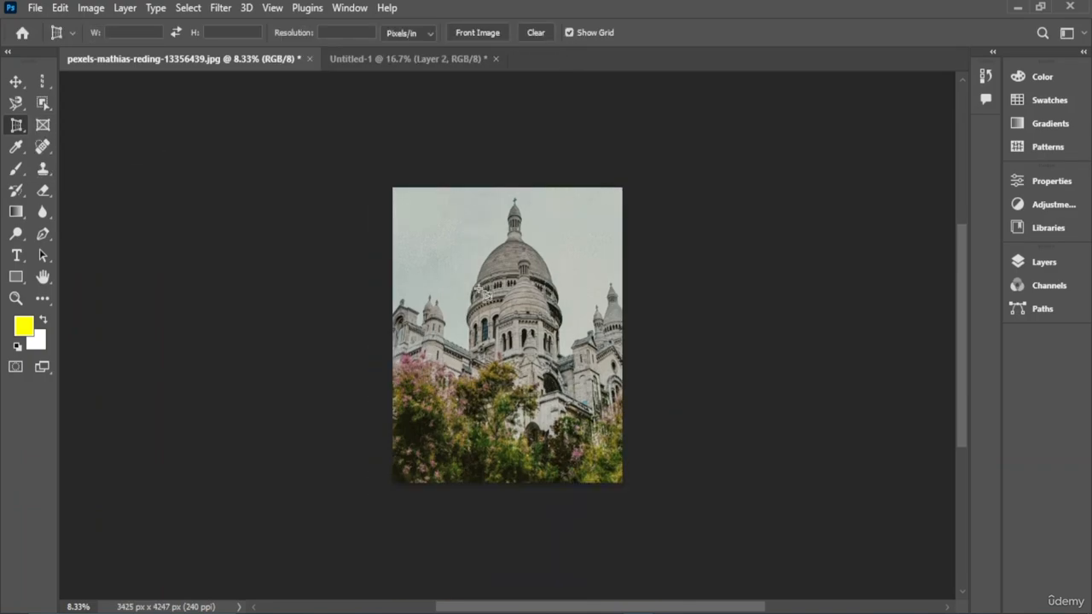
pyautogui.moveTo(596, 470); pyautogui.dragTo(433, 188)
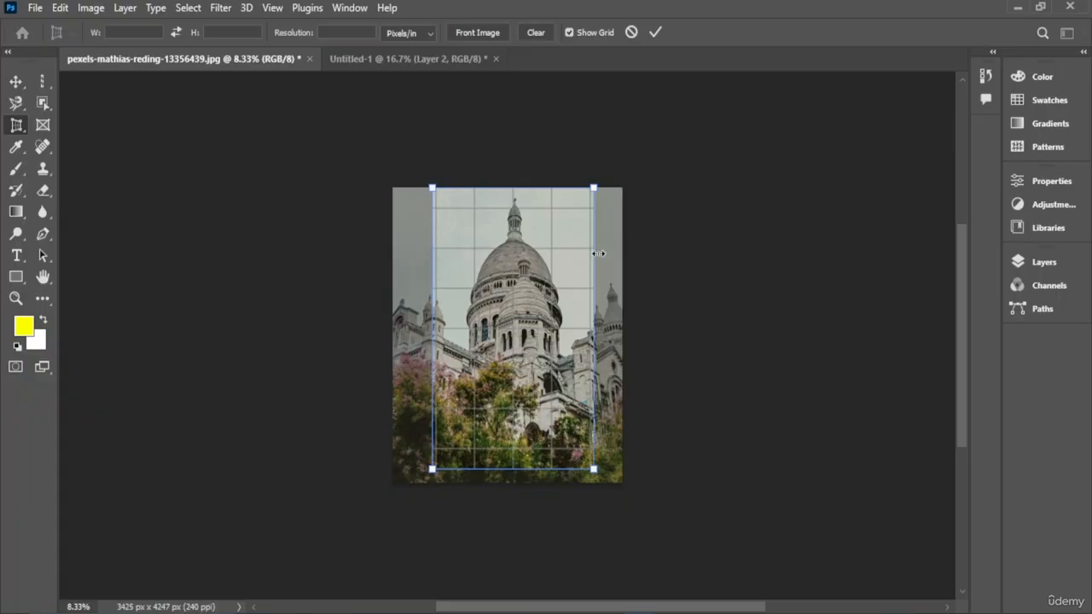
pyautogui.moveTo(589, 367); pyautogui.dragTo(484, 379)
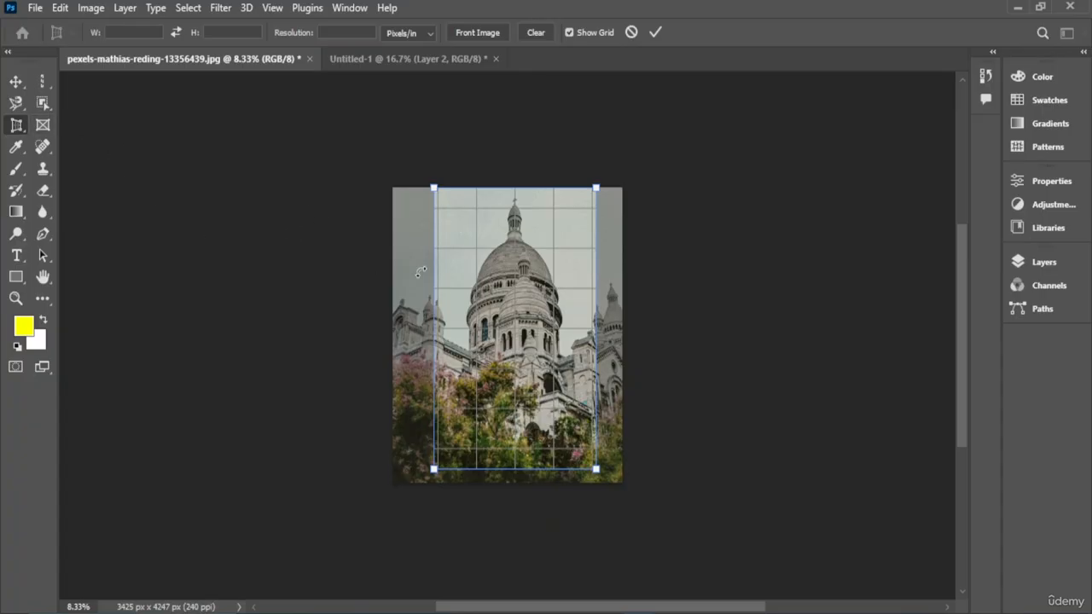
pyautogui.moveTo(435, 282)
pyautogui.mouseDown()
pyautogui.moveTo(421, 282)
pyautogui.moveTo(434, 284)
pyautogui.mouseUp()
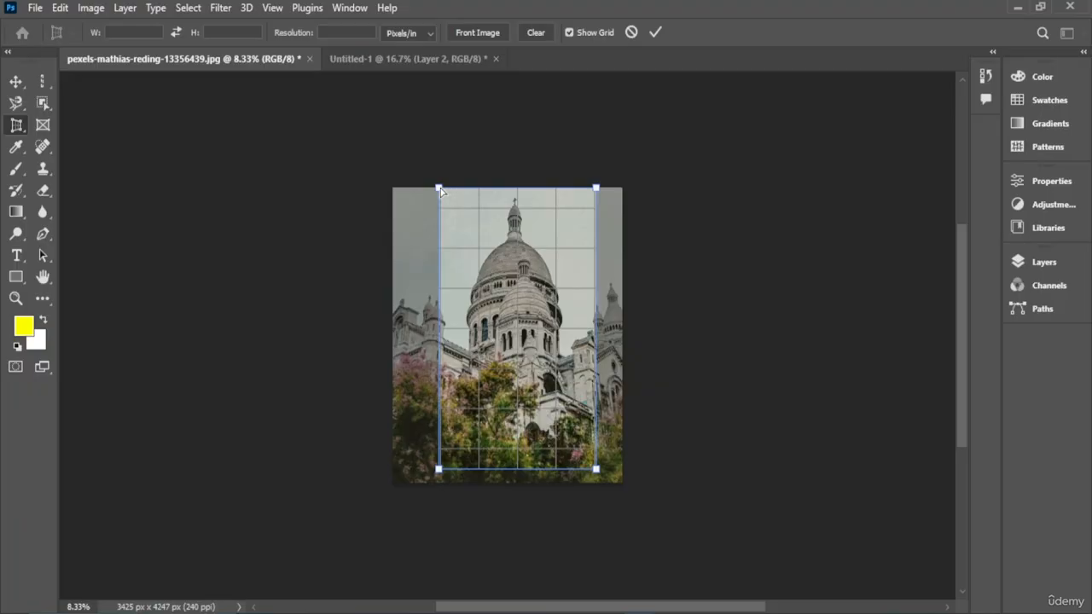
pyautogui.moveTo(438, 189)
pyautogui.mouseDown()
pyautogui.moveTo(456, 226)
pyautogui.moveTo(437, 219)
pyautogui.moveTo(452, 189)
pyautogui.mouseUp()
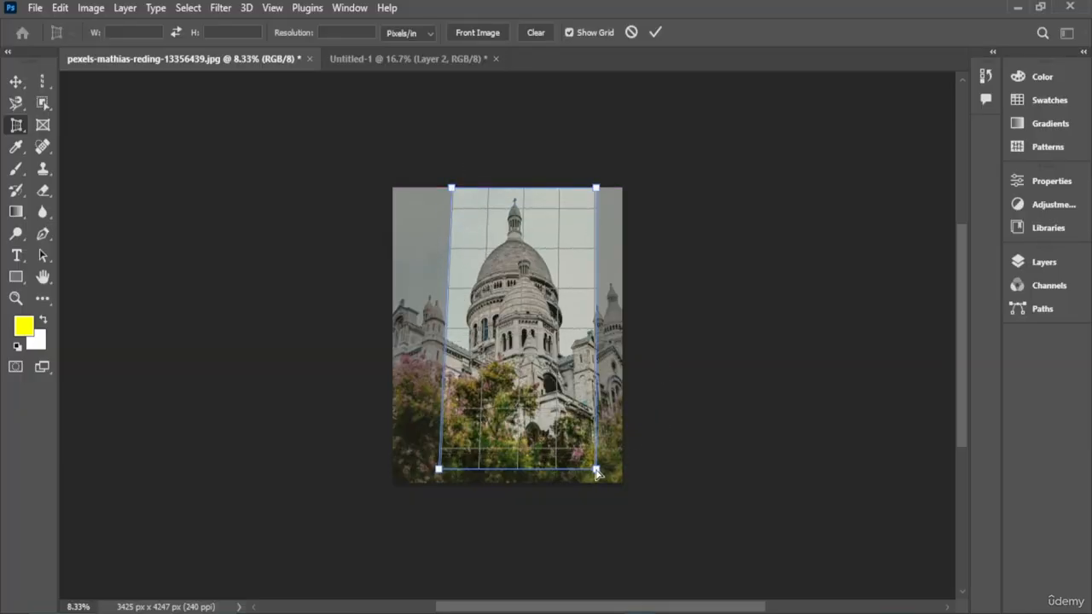
pyautogui.moveTo(596, 471); pyautogui.dragTo(536, 376)
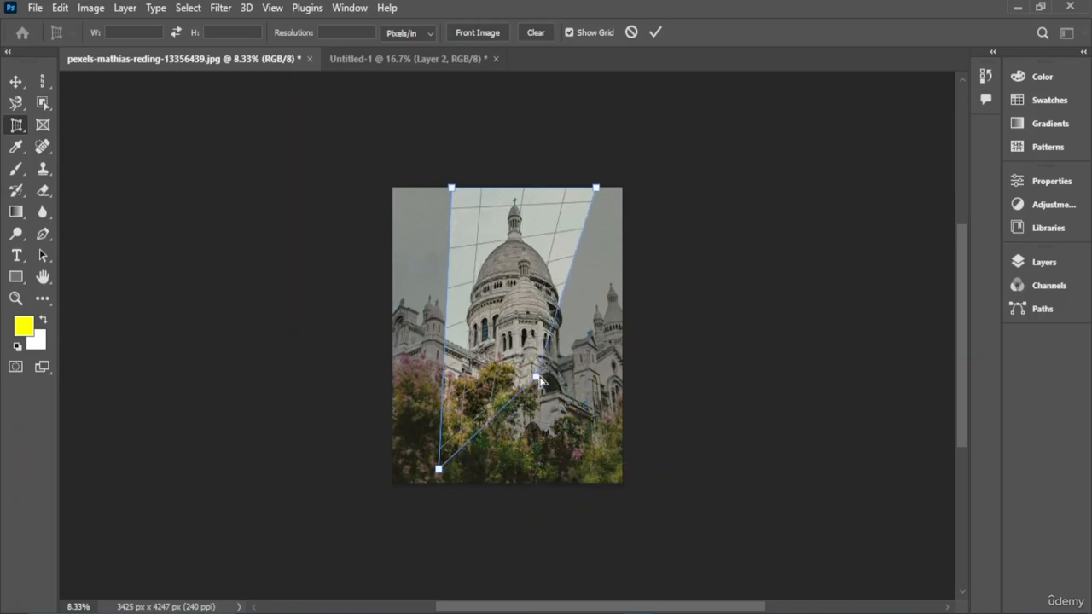
pyautogui.moveTo(536, 376); pyautogui.dragTo(544, 393)
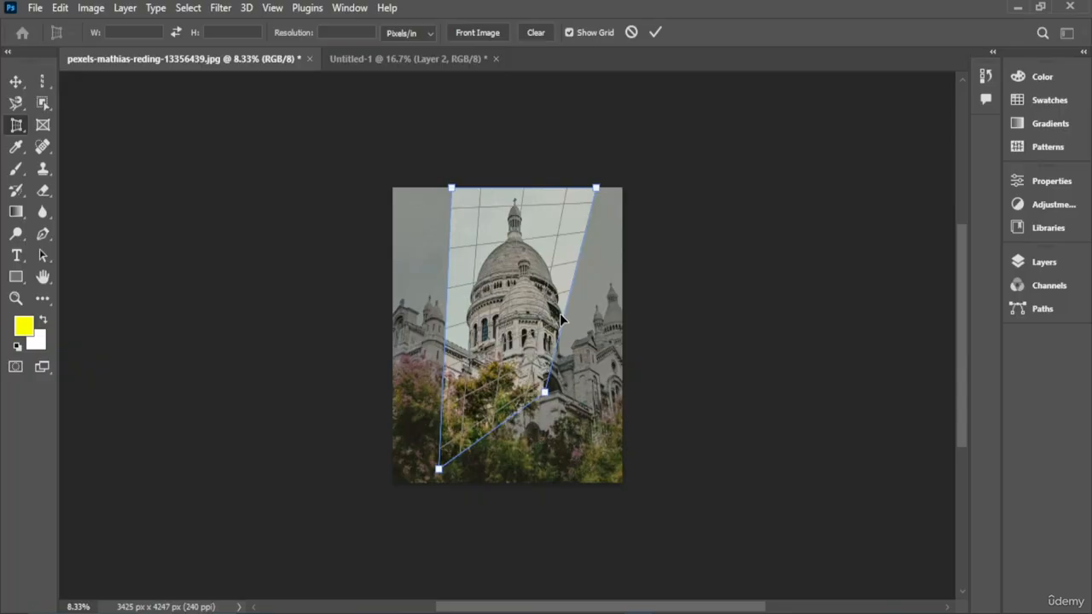
# - Nudge and adjust the perspective crop corners, apply the perspective crop, and undo it
pyautogui.press('Down')
pyautogui.press('Down')
pyautogui.press('Down')
pyautogui.press('Down')
pyautogui.press('Down')
pyautogui.press('Down')
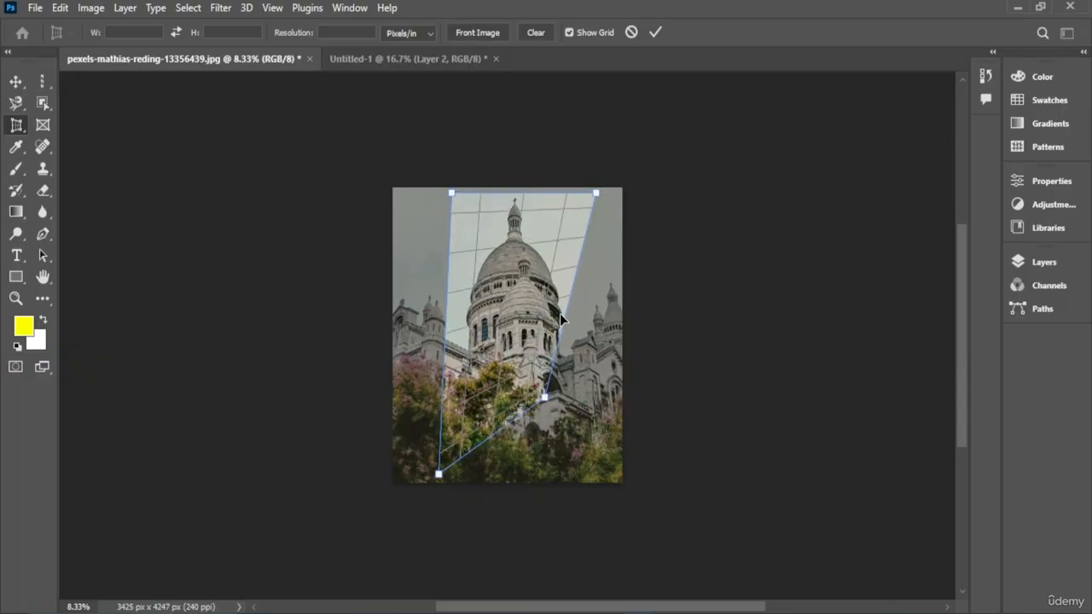
pyautogui.press('Left')
pyautogui.moveTo(544, 398); pyautogui.dragTo(546, 408)
pyautogui.moveTo(515, 361)
pyautogui.mouseDown()
pyautogui.moveTo(514, 351)
pyautogui.moveTo(509, 368)
pyautogui.mouseUp()
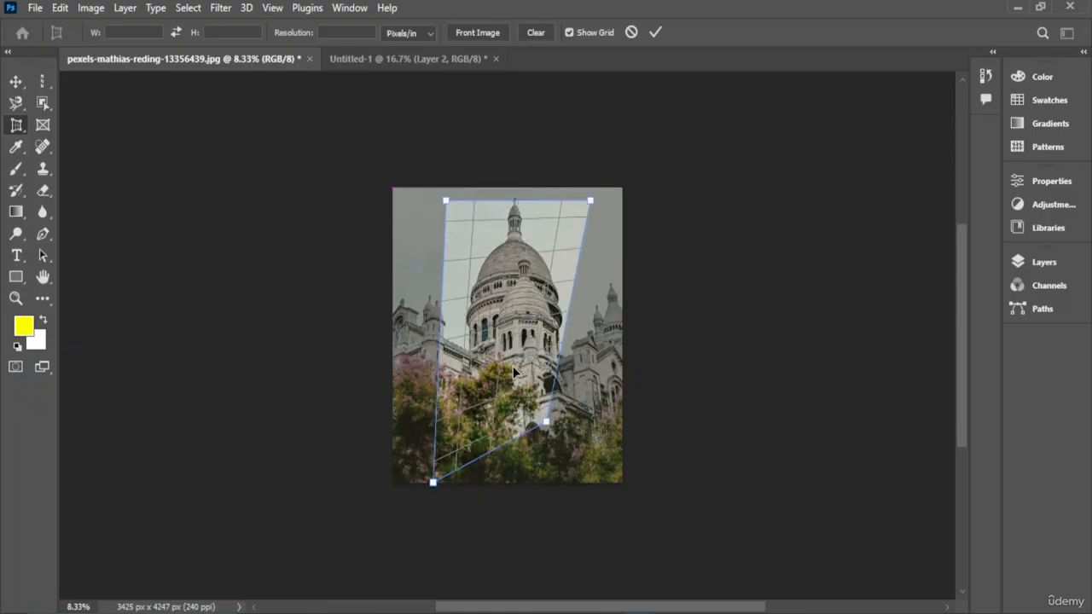
pyautogui.click(21, 126)
pyautogui.click(492, 245)
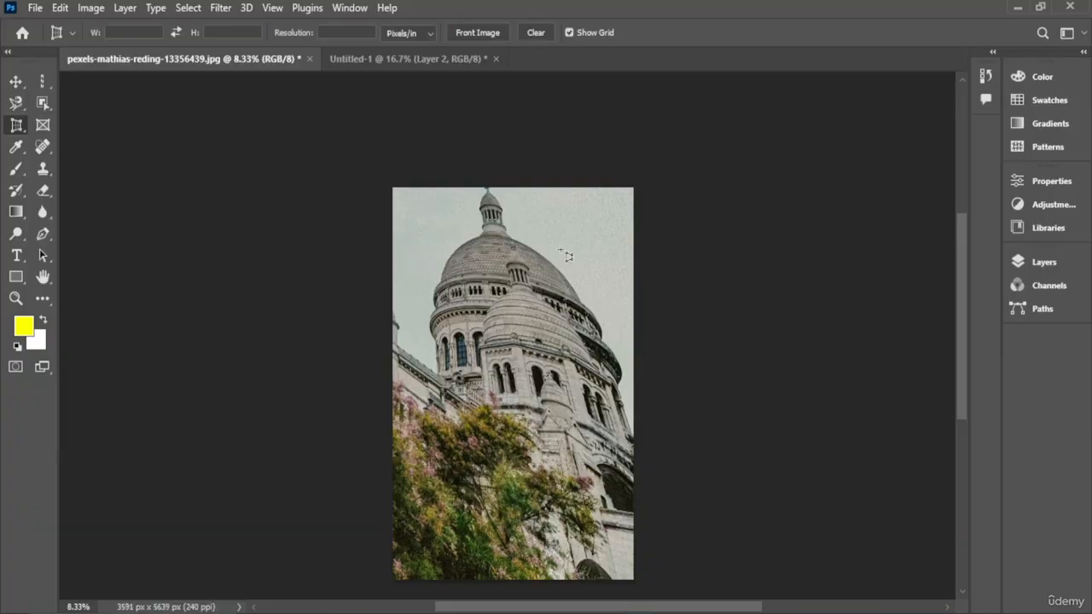
pyautogui.hotkey('ctrl', 'z')
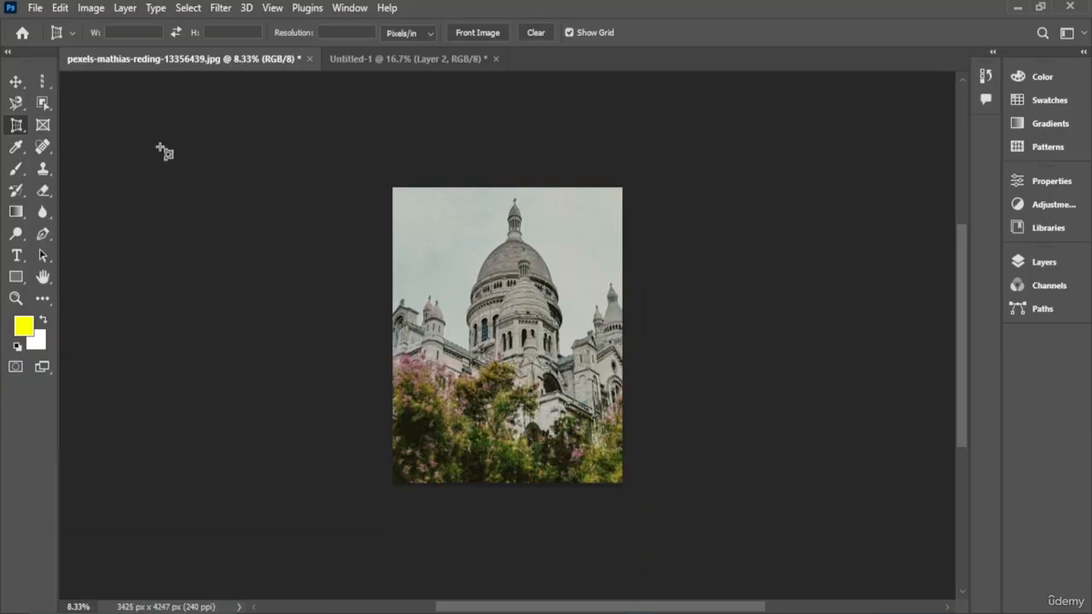
# - Draw a slice with the Slice tool from the photo's top-right area down to its left edge
pyautogui.rightClick(14, 126)
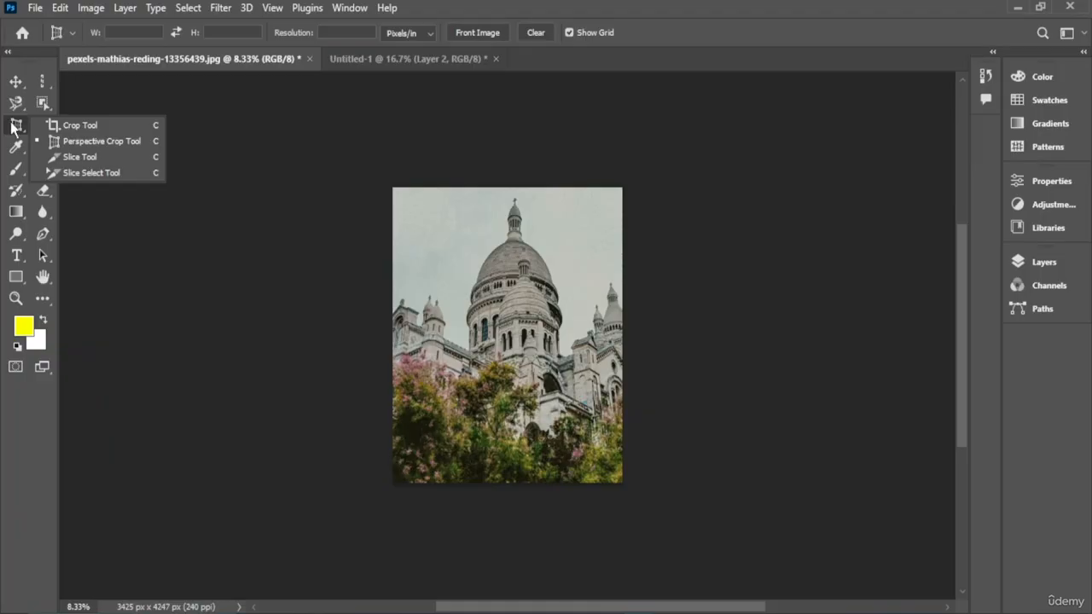
pyautogui.click(80, 157)
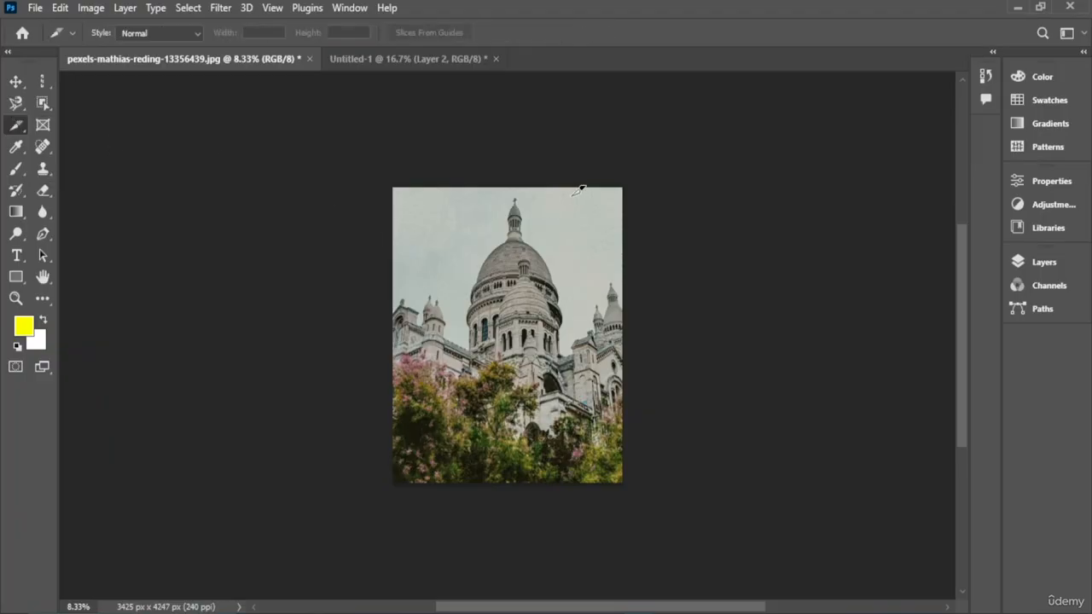
pyautogui.moveTo(580, 189); pyautogui.dragTo(298, 375)
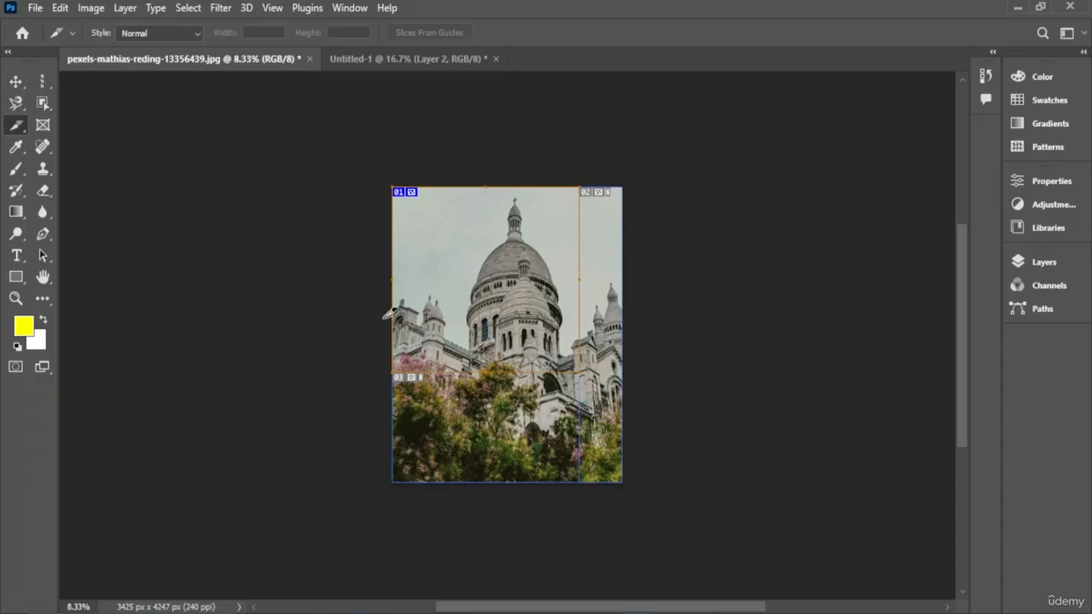
# - Move the first slice down and to the right with the Slice Select tool
pyautogui.rightClick(15, 125)
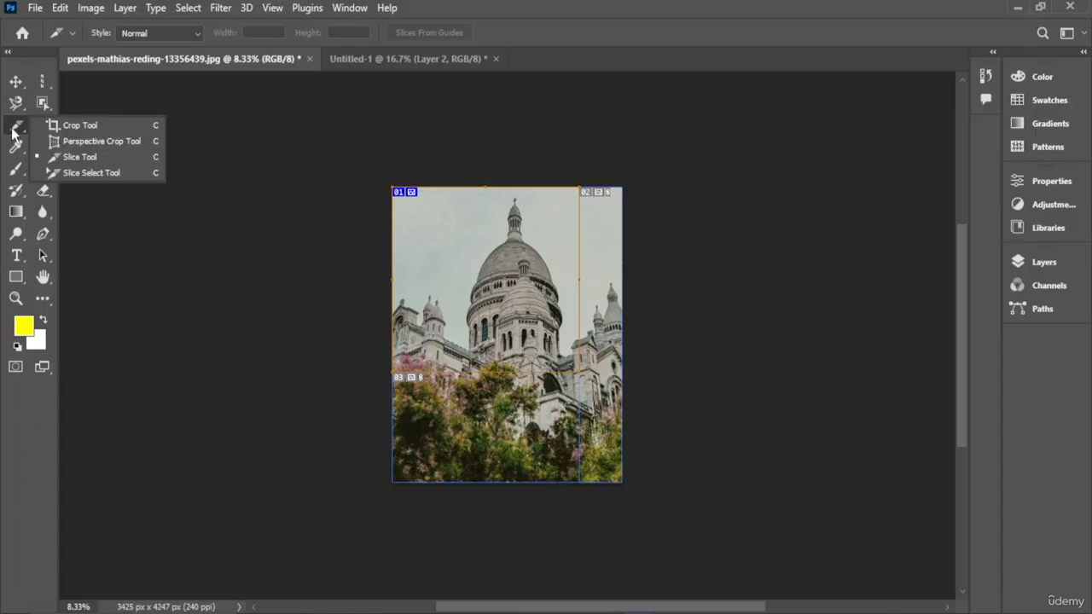
pyautogui.click(128, 175)
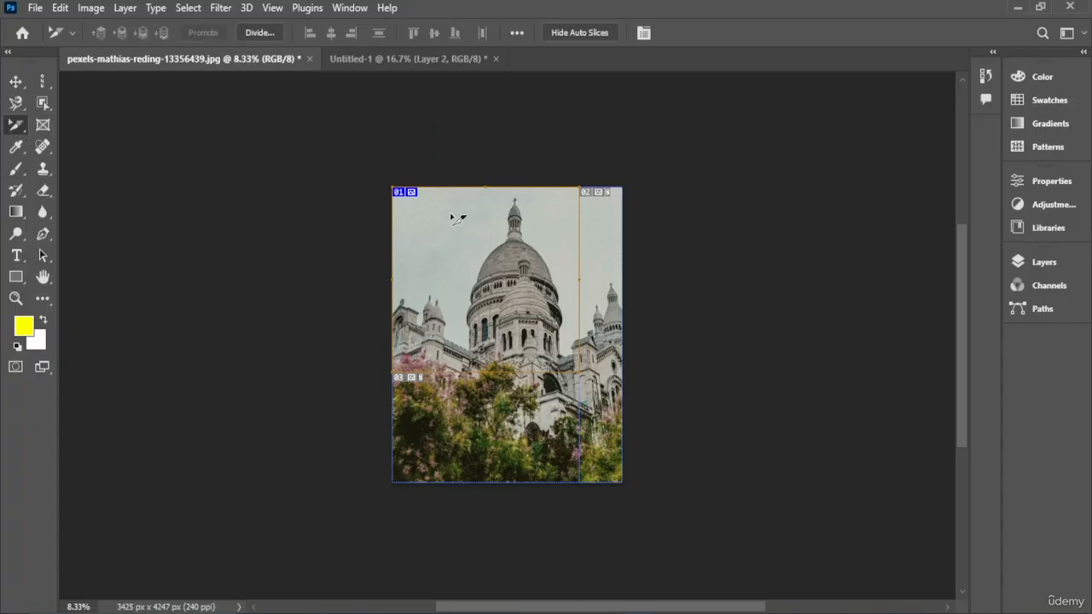
pyautogui.moveTo(453, 214); pyautogui.dragTo(518, 356)
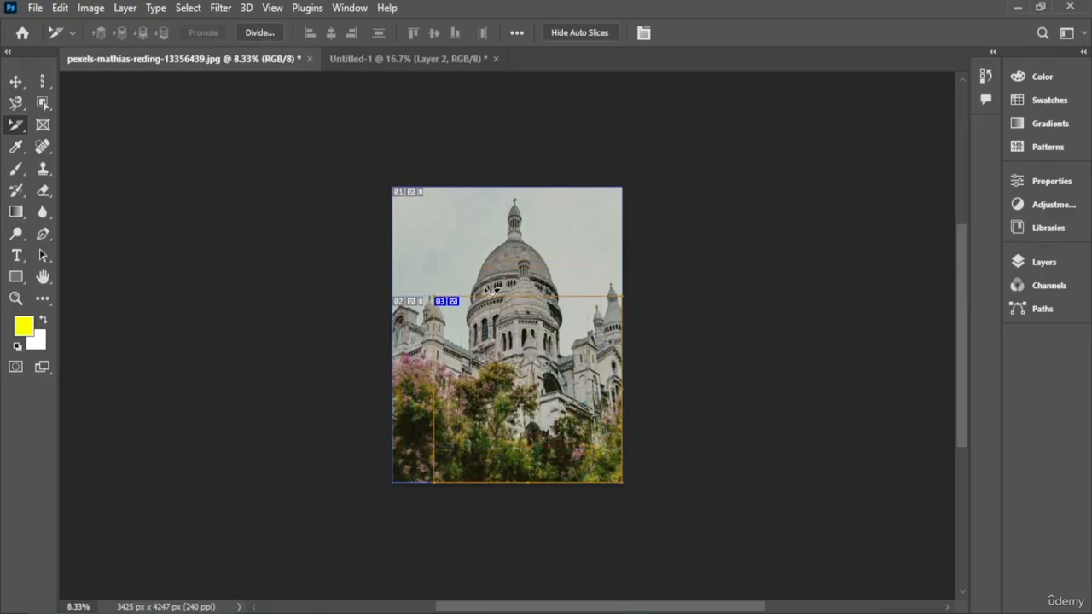